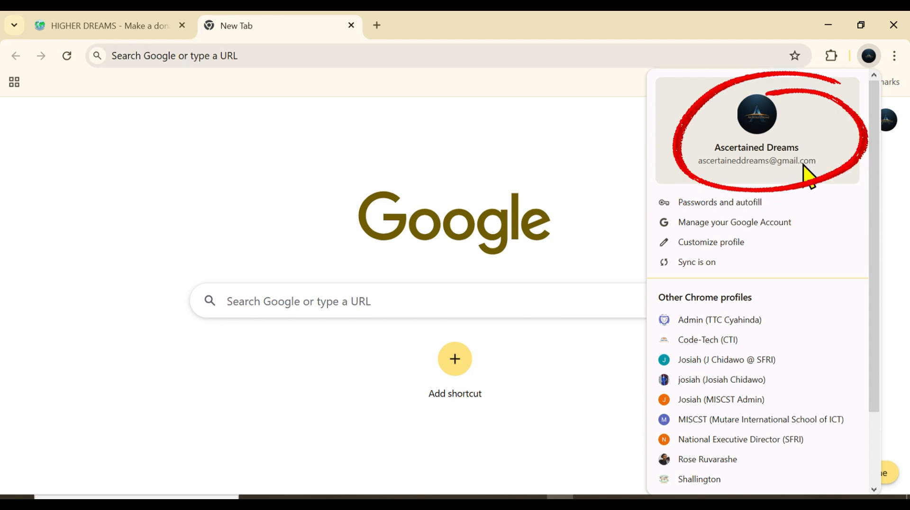
# Step: Close the profile details, open an additional blank browser tab, and return to the previous new tab page
pyautogui.click(565, 179)
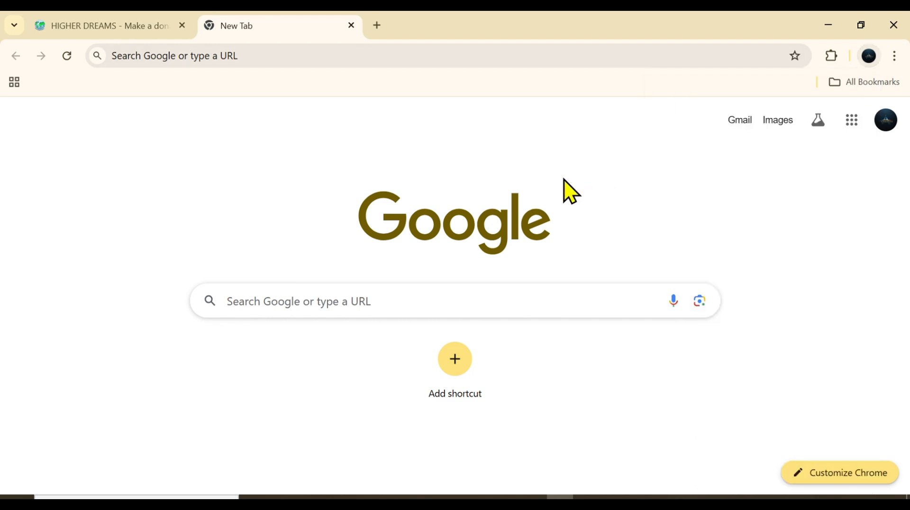
pyautogui.click(377, 26)
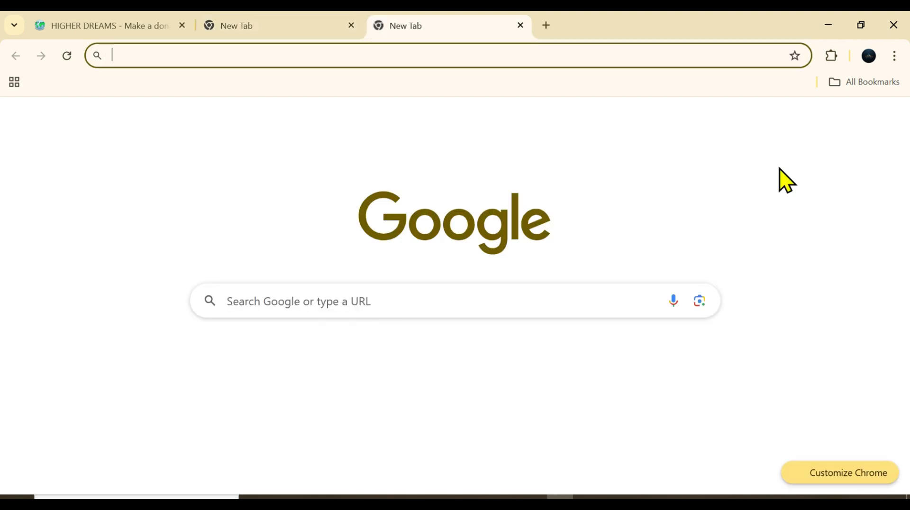
pyautogui.click(313, 32)
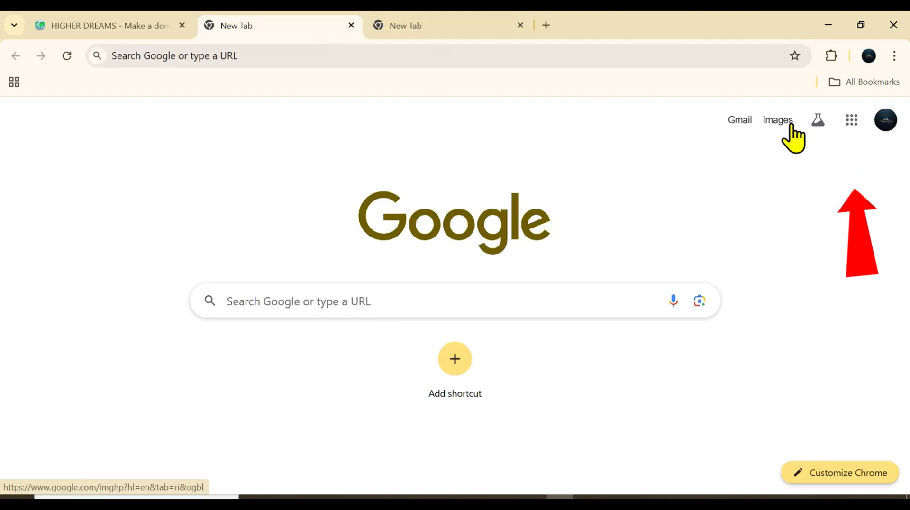
# Step: Look through the Google apps list down to the More from Google Workspace Marketplace link at its end
pyautogui.click(852, 123)
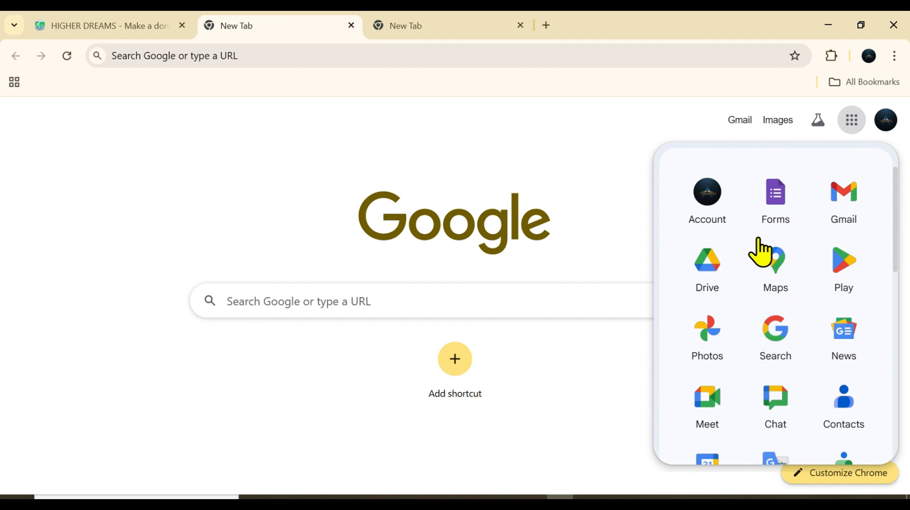
pyautogui.scroll(-10, 897, 205)
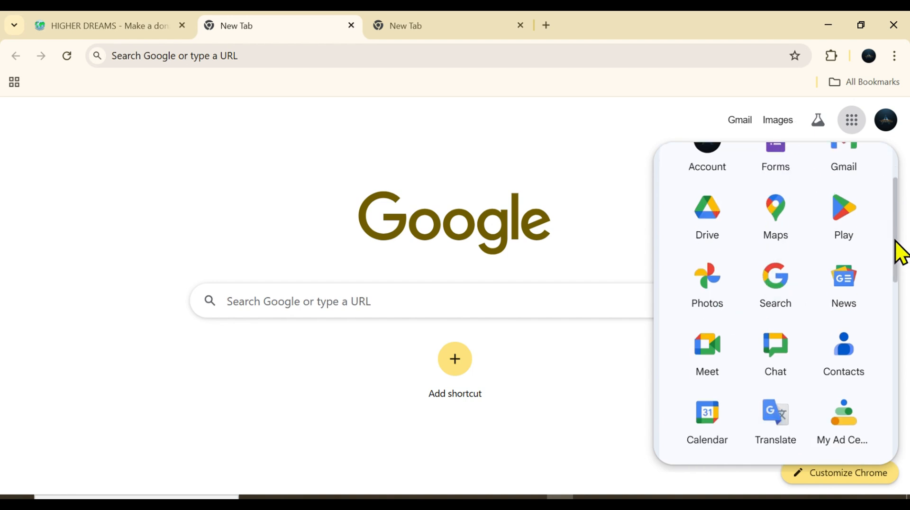
pyautogui.scroll(-3, 897, 379)
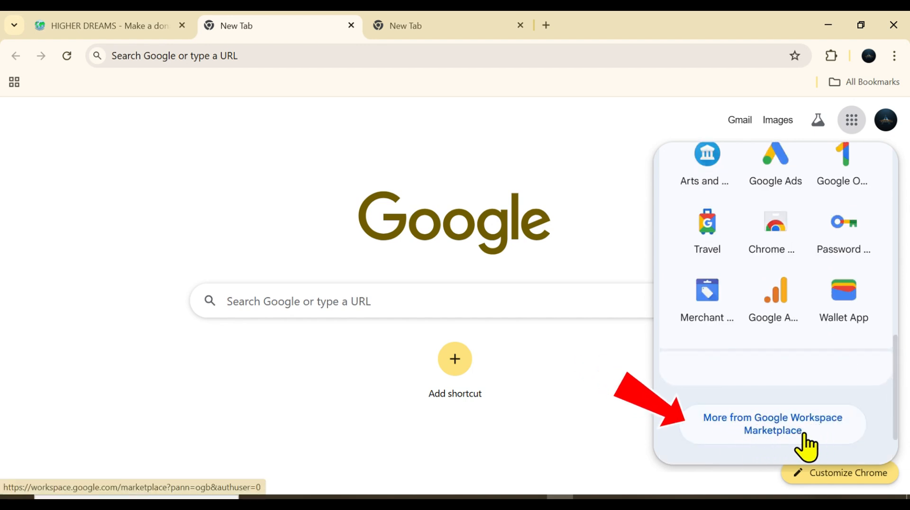
pyautogui.click(775, 431)
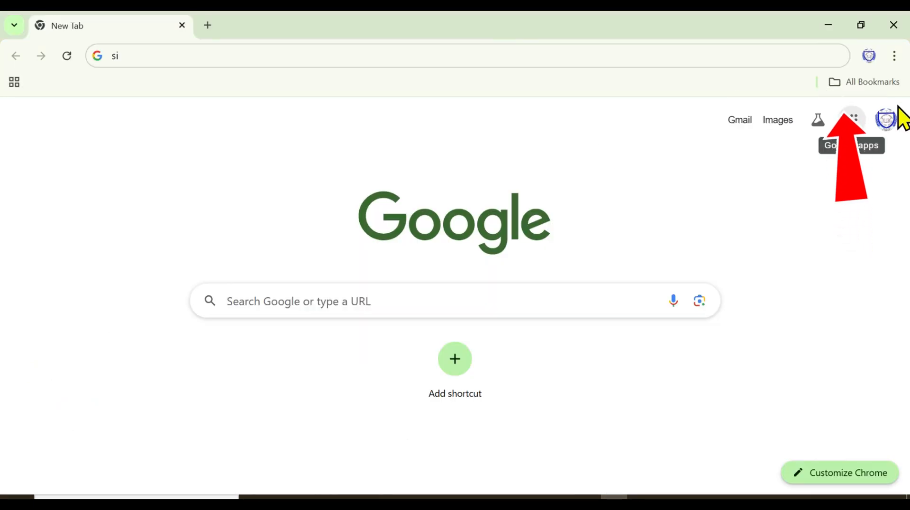
# Step: In the other browser profile, open the Google products page using More from Google at the end of the apps list
pyautogui.click(853, 122)
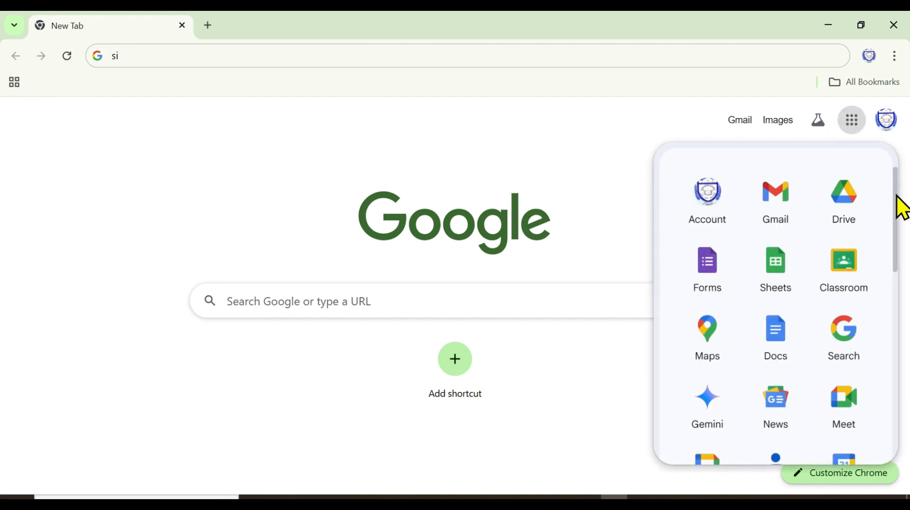
pyautogui.moveTo(896, 195); pyautogui.dragTo(900, 407)
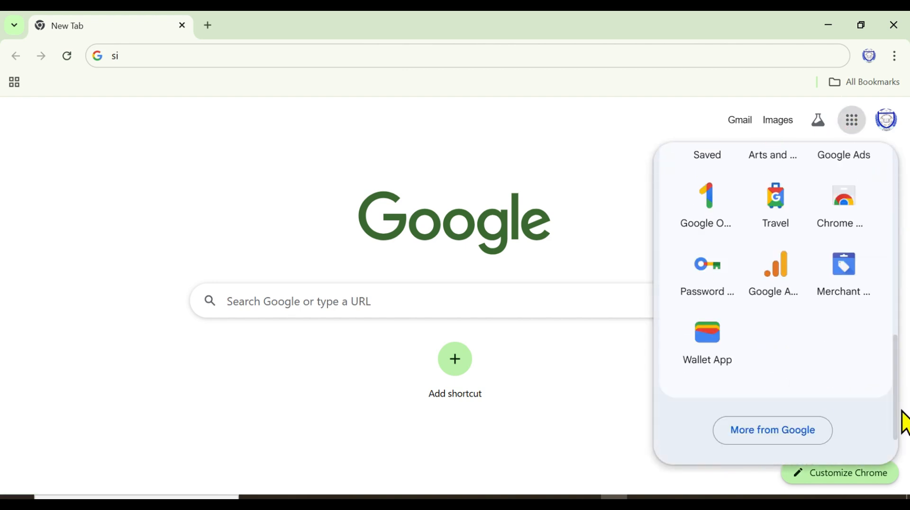
pyautogui.click(790, 432)
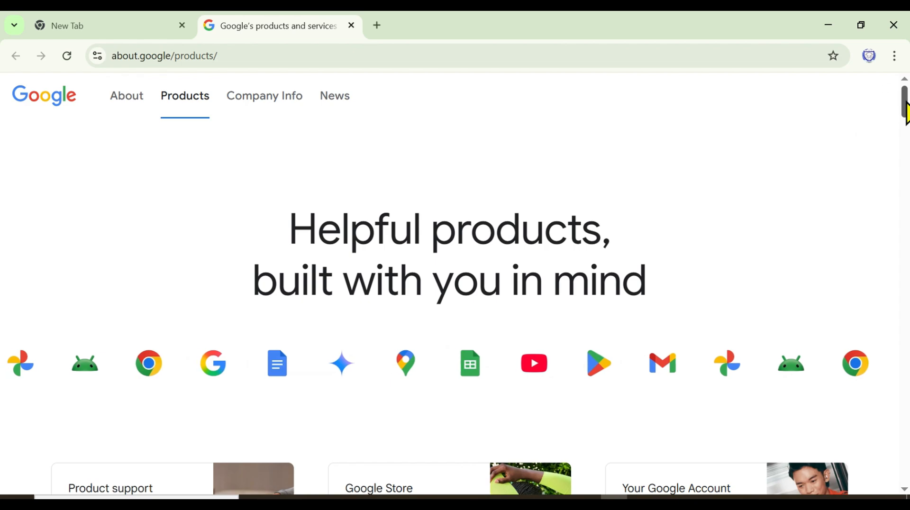
# Step: Filter the Google products list by For all and open Google Sites from it
pyautogui.moveTo(903, 102); pyautogui.dragTo(907, 428)
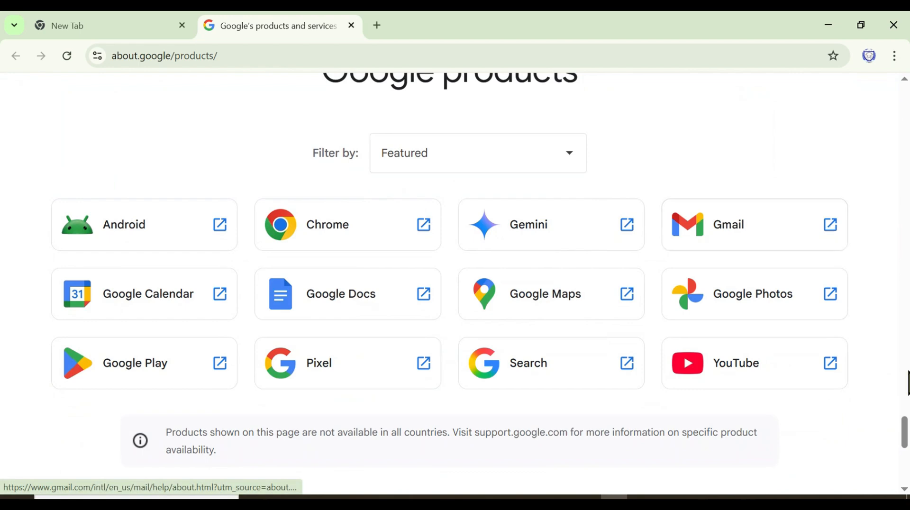
pyautogui.moveTo(905, 433); pyautogui.dragTo(903, 421)
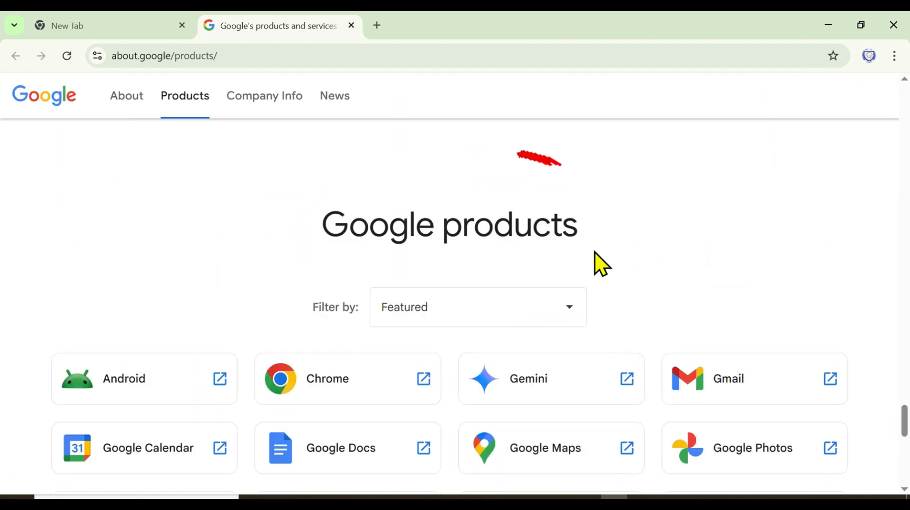
pyautogui.moveTo(905, 419); pyautogui.dragTo(904, 435)
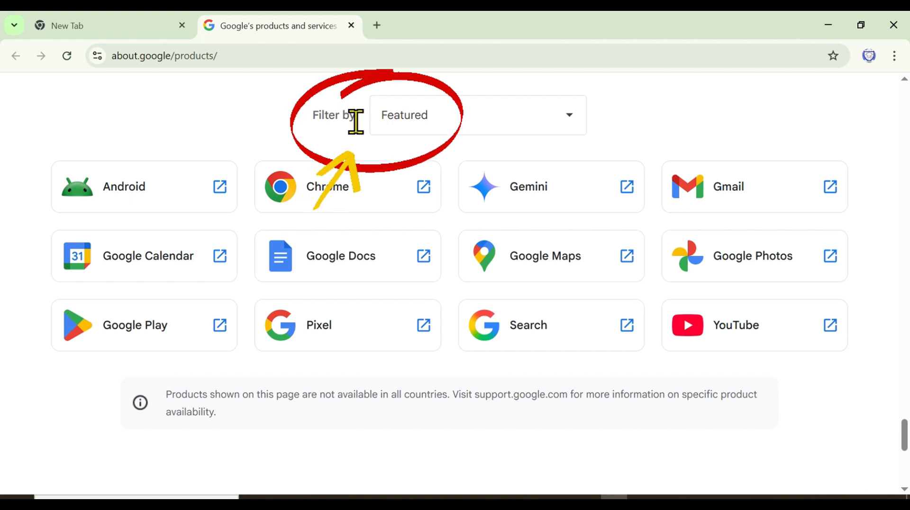
pyautogui.click(538, 124)
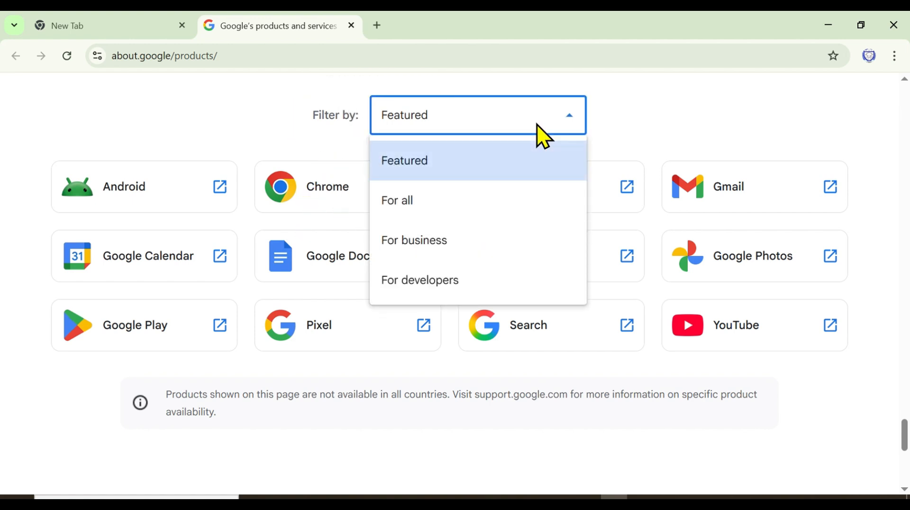
pyautogui.click(416, 209)
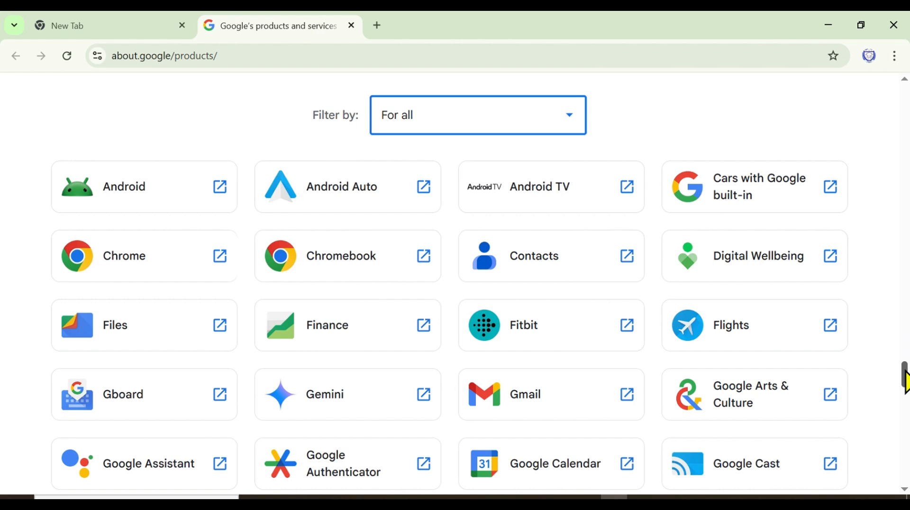
pyautogui.moveTo(905, 381); pyautogui.dragTo(906, 426)
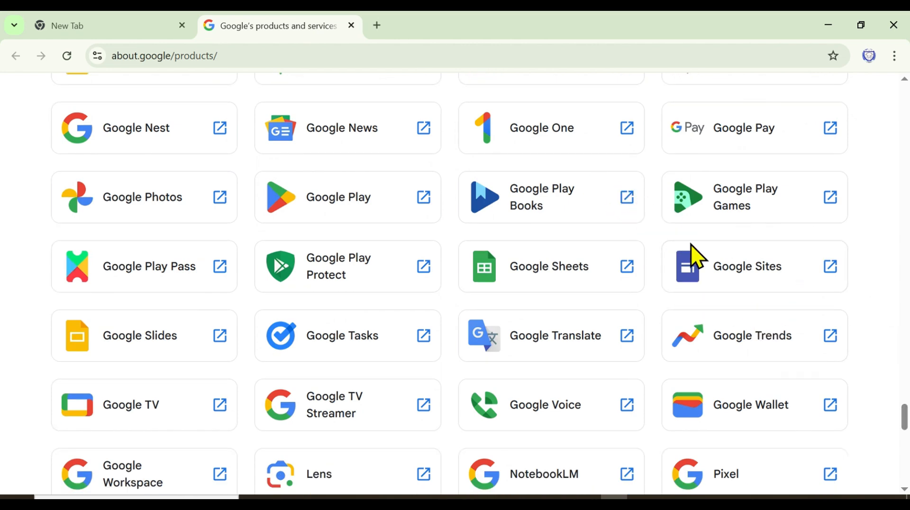
pyautogui.click(731, 270)
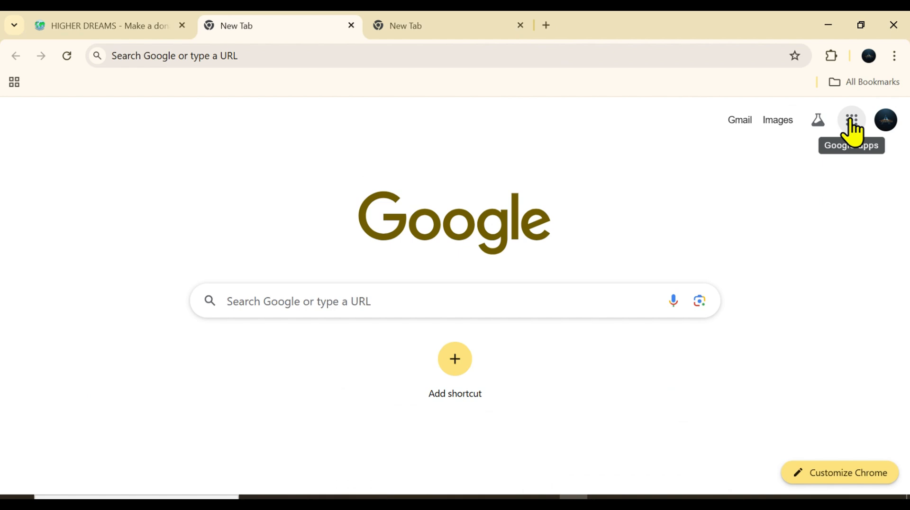
# Step: Back in the first browser profile, open the Google Workspace Marketplace from the end of the Google apps list
pyautogui.click(852, 120)
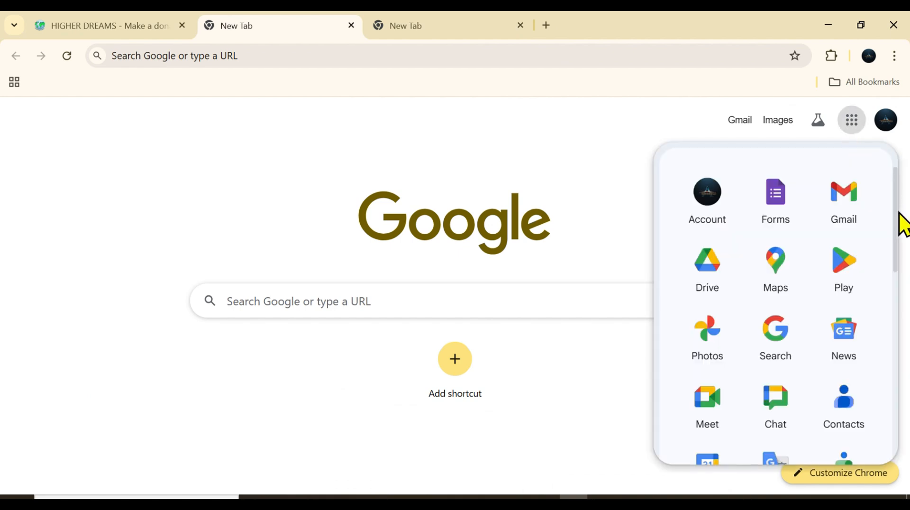
pyautogui.moveTo(899, 213); pyautogui.dragTo(895, 427)
pyautogui.click(760, 423)
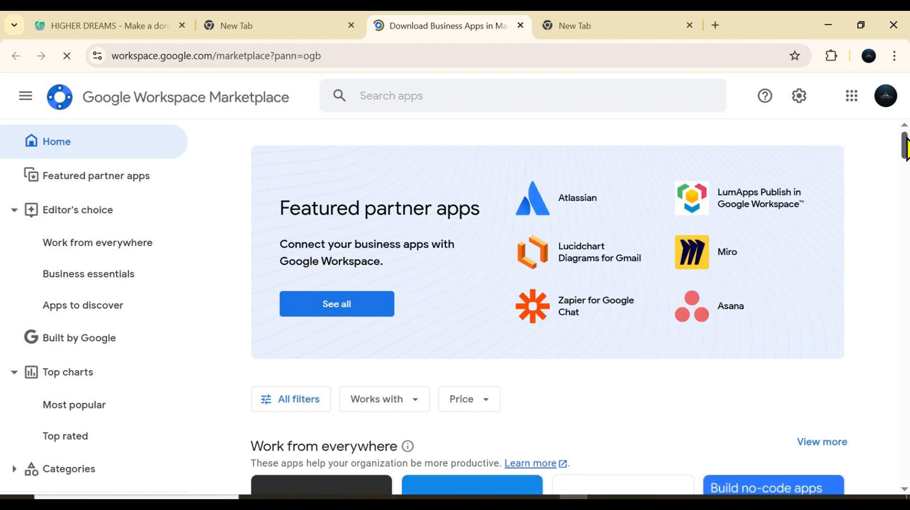
# Step: Browse the marketplace home page down to the Works with Gemini section and close the marketplace tab
pyautogui.scroll(-8, 906, 148)
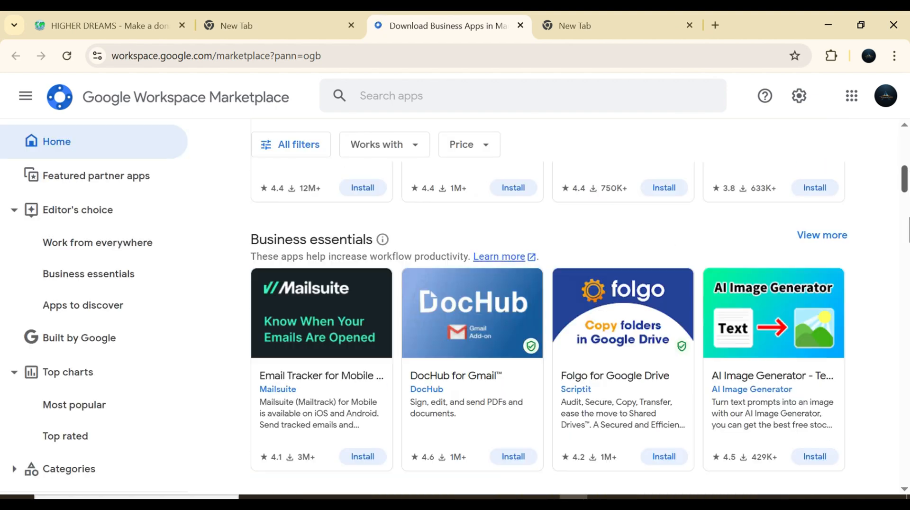
pyautogui.scroll(-15, 908, 230)
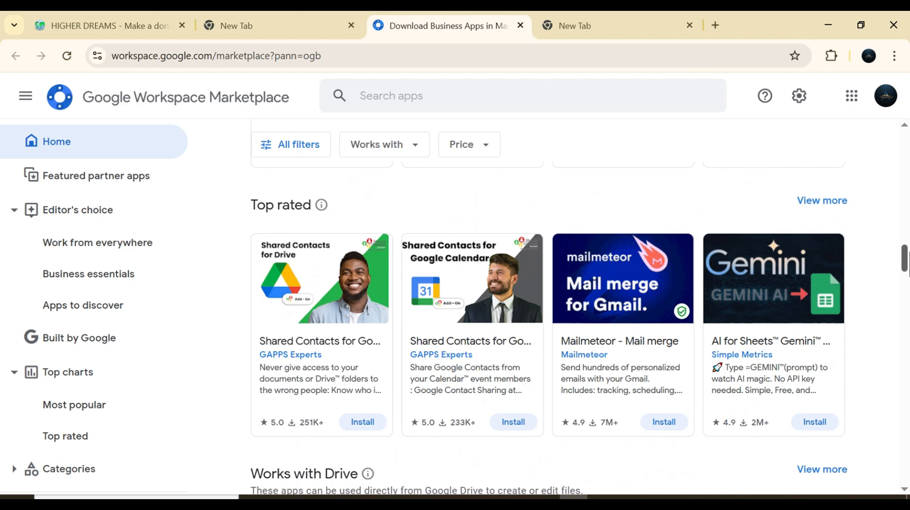
pyautogui.scroll(-18, 906, 261)
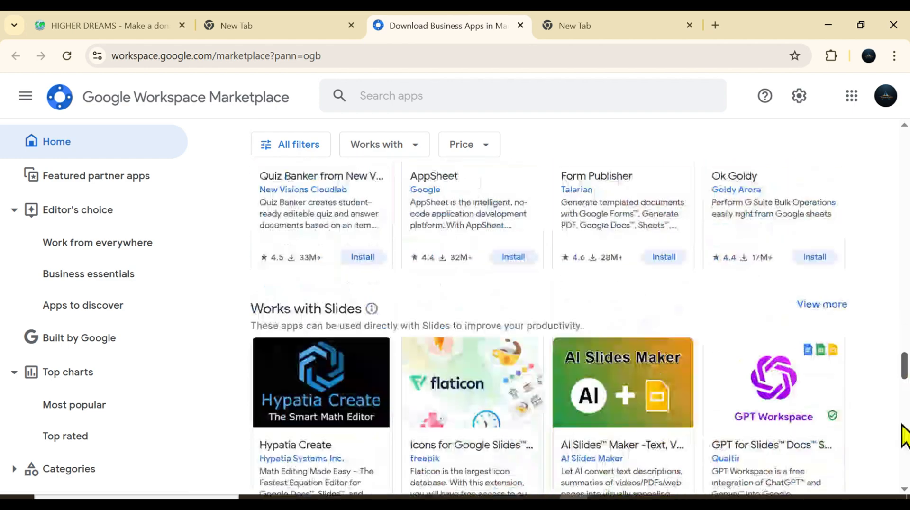
pyautogui.scroll(-9, 905, 434)
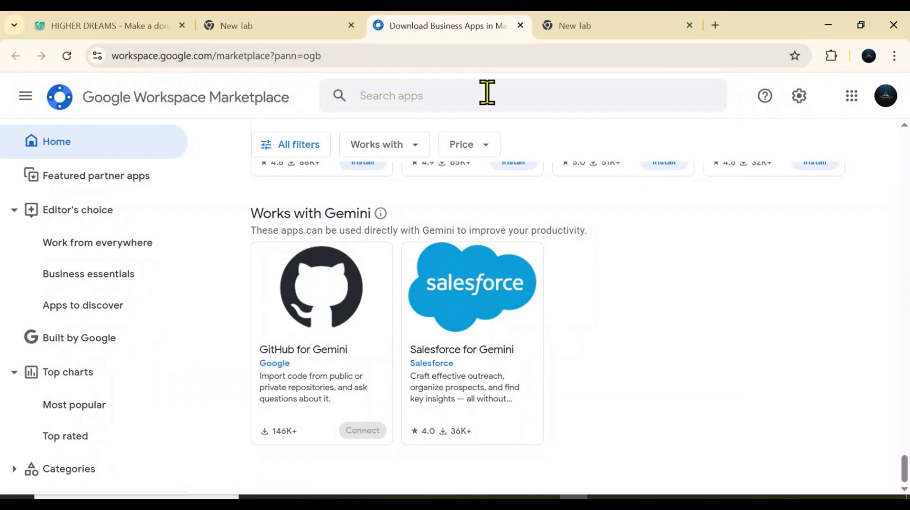
pyautogui.click(521, 25)
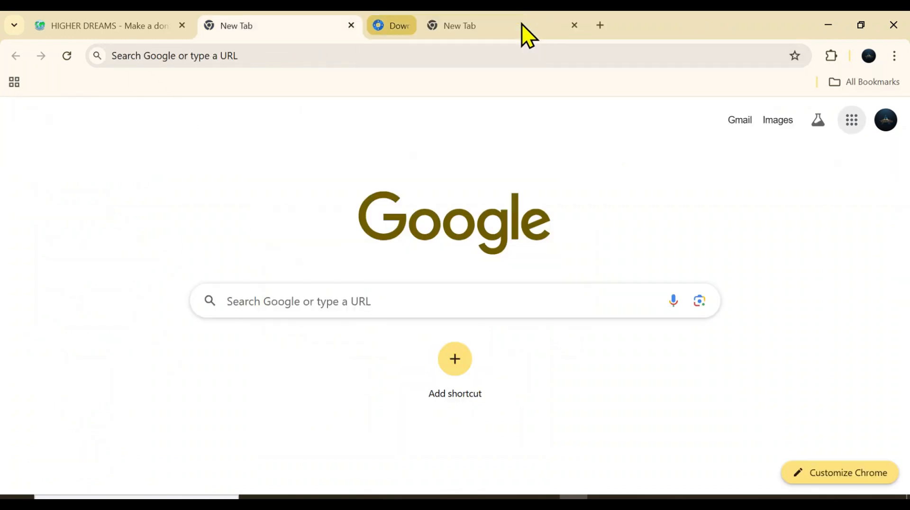
# Step: Go to sites.google.com in the current browser tab
pyautogui.click(318, 58)
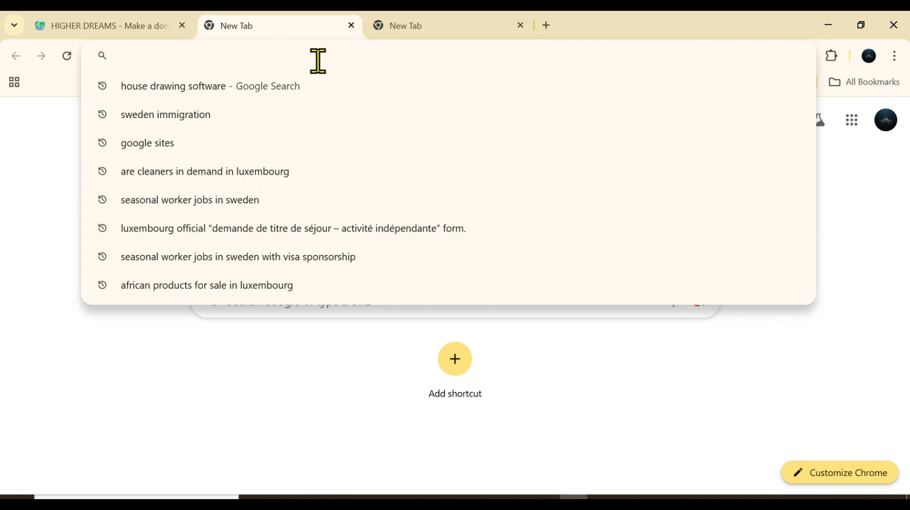
pyautogui.write('site')
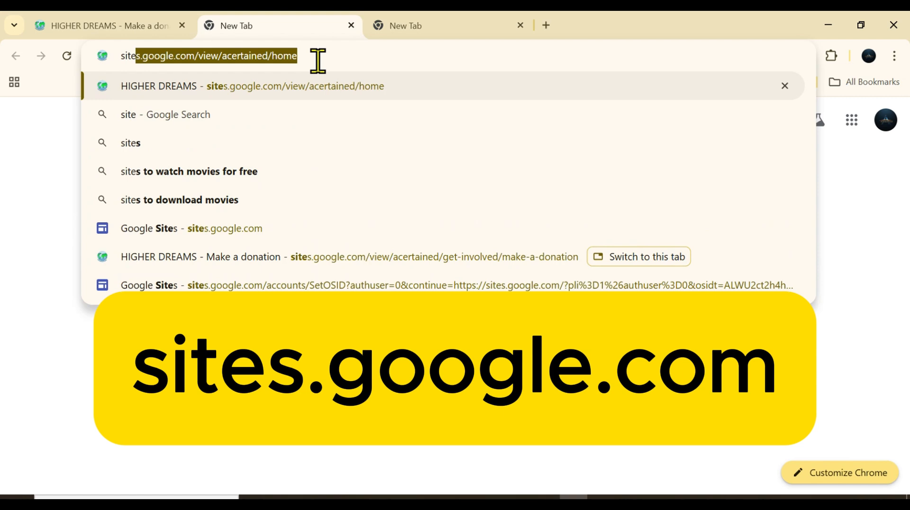
pyautogui.write('s.g')
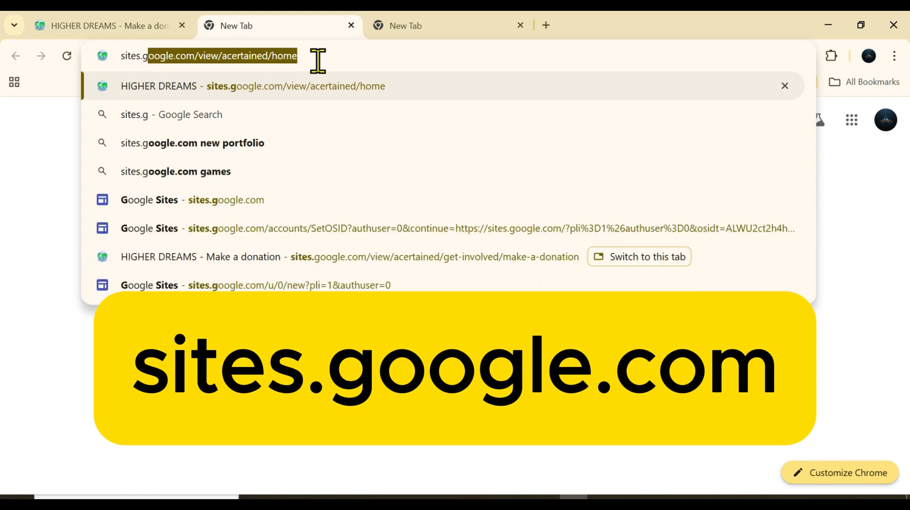
pyautogui.write('oogle')
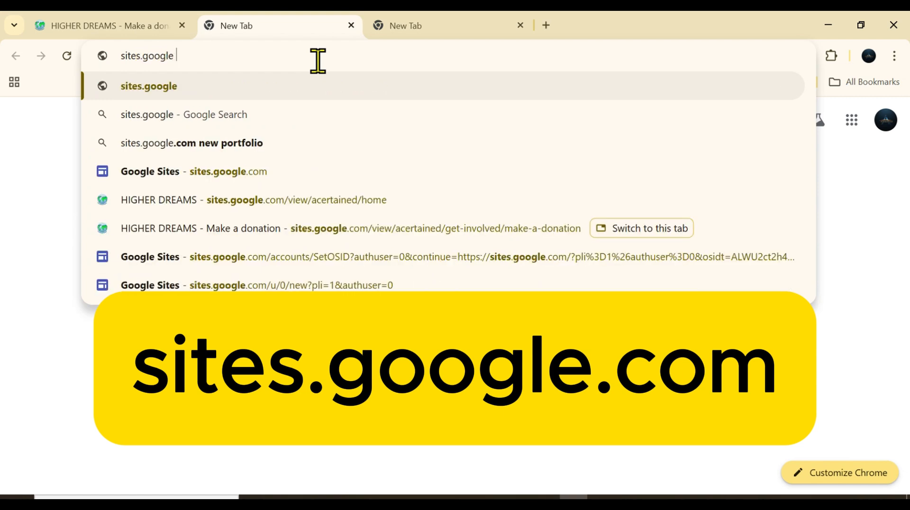
pyautogui.write(' com')
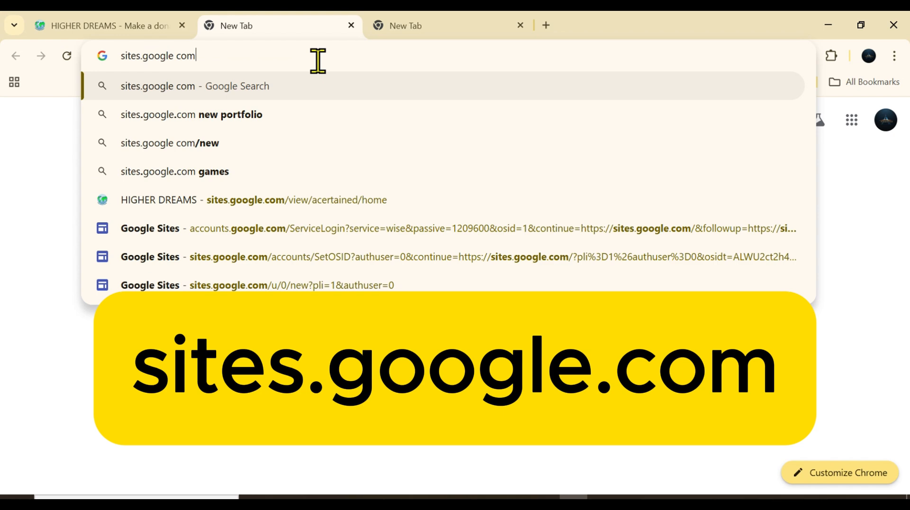
pyautogui.press('BackSpace')
pyautogui.press('BackSpace')
pyautogui.press('BackSpace')
pyautogui.press('BackSpace')
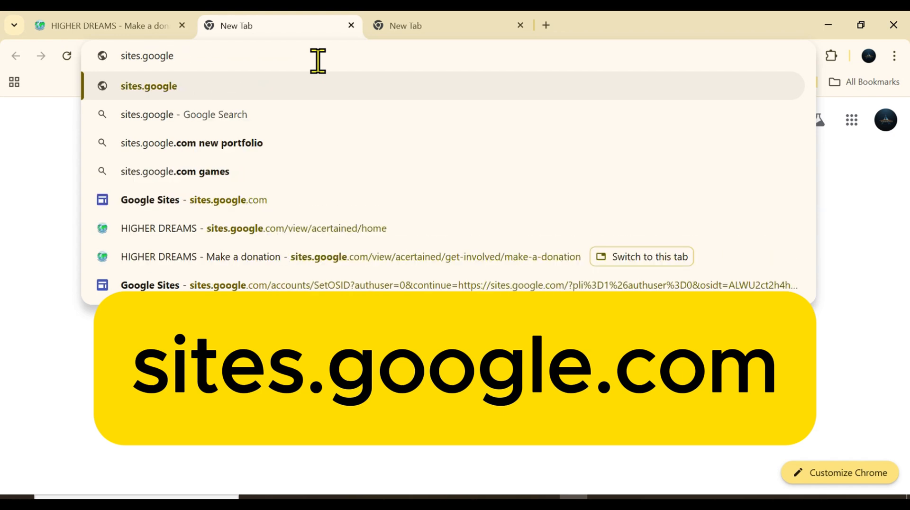
pyautogui.write('.com')
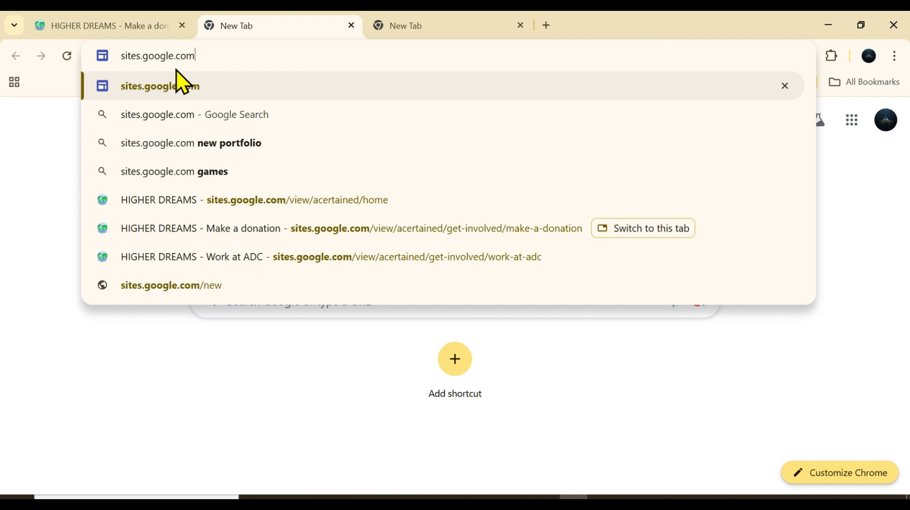
pyautogui.press('Return')
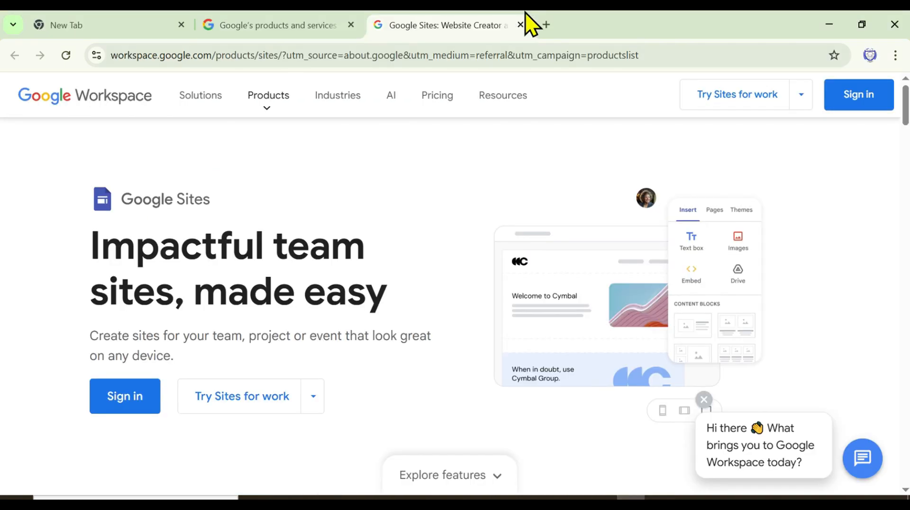
# Step: Open sites.google.com in a new tab and view the recent sites on the Google Sites home page
pyautogui.click(544, 26)
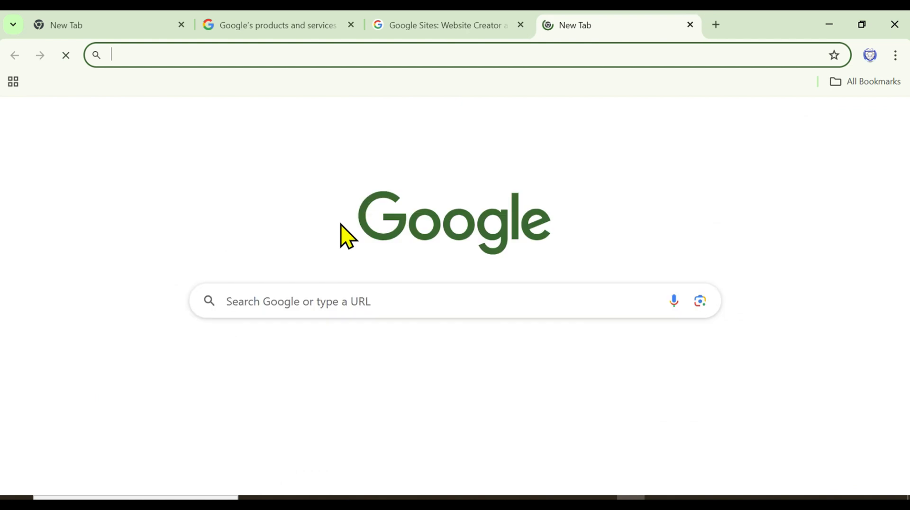
pyautogui.click(303, 298)
pyautogui.write('https://sites.google.com/view/acertained/home')
pyautogui.press('Return')
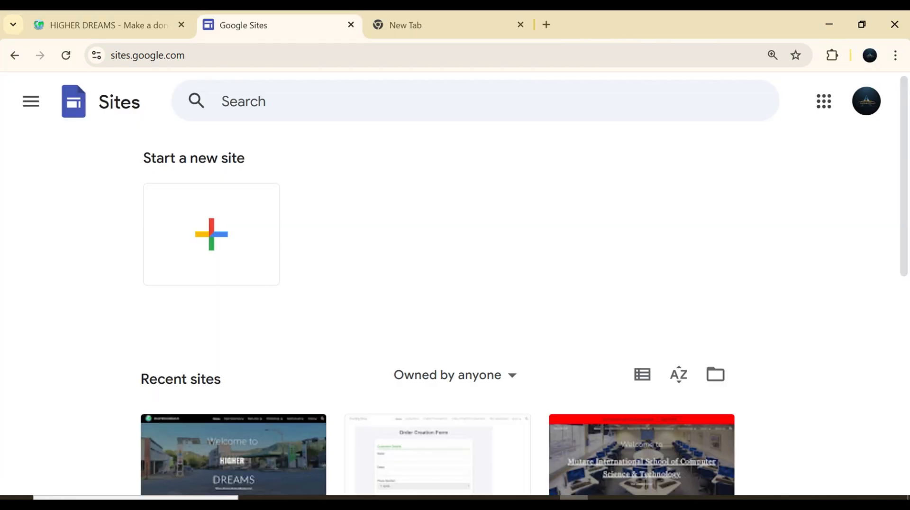
pyautogui.scroll(-3, 906, 239)
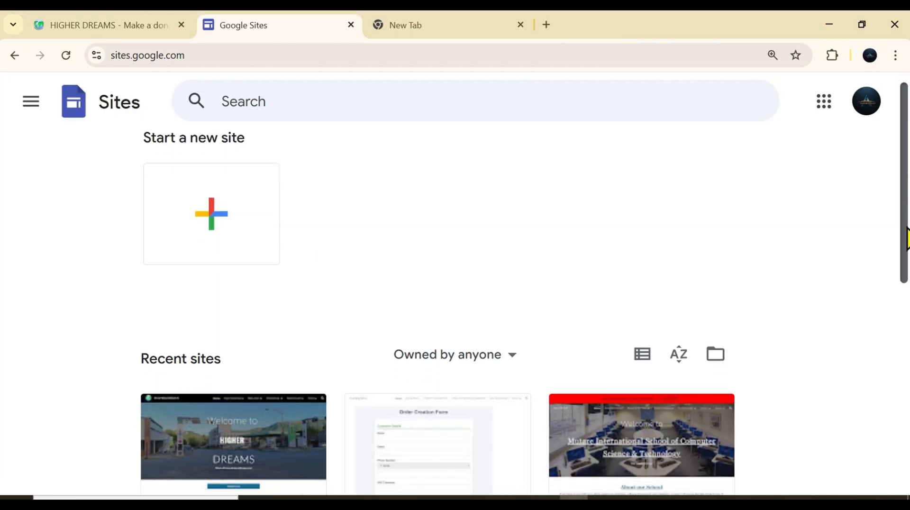
# Step: Open the Higher Dreams site from the recent sites and look over its home page in the editor
pyautogui.scroll(-5, 906, 239)
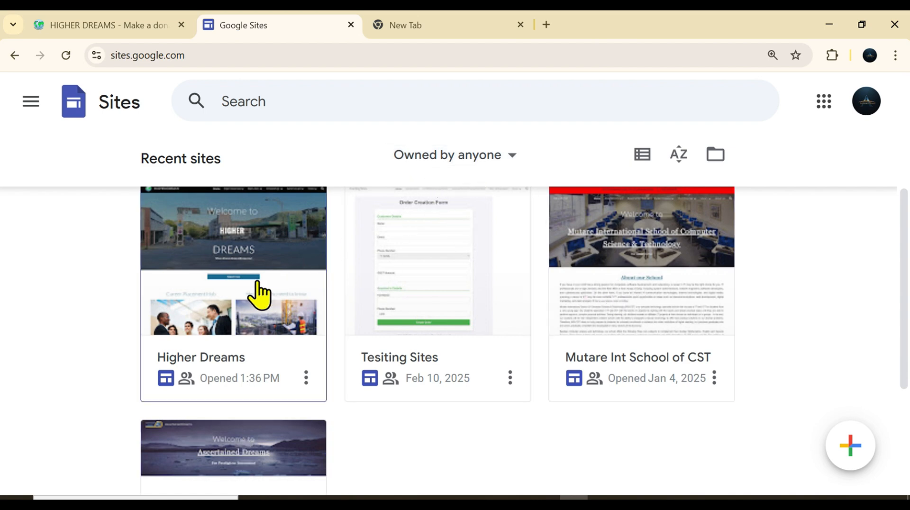
pyautogui.scroll(2, 905, 334)
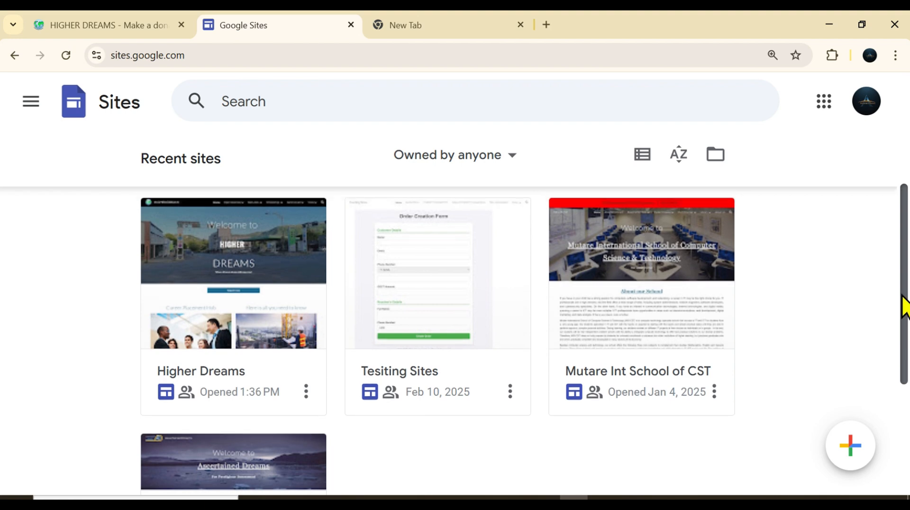
pyautogui.scroll(-3, 905, 342)
pyautogui.scroll(2, 906, 332)
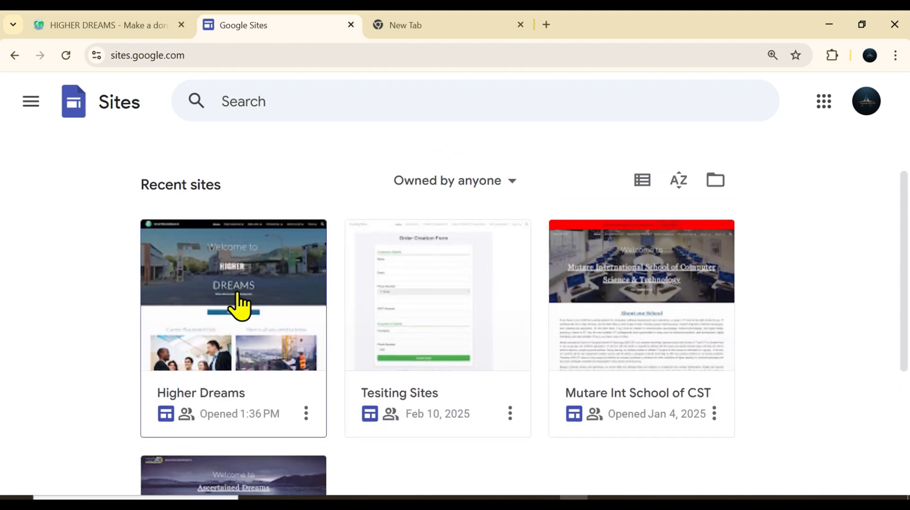
pyautogui.click(238, 293)
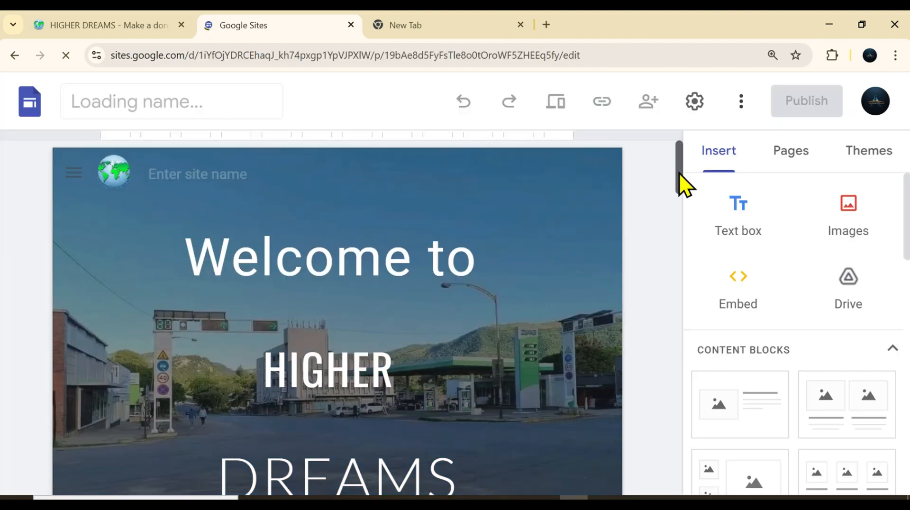
pyautogui.moveTo(678, 178); pyautogui.dragTo(679, 203)
pyautogui.scroll(-2, 682, 285)
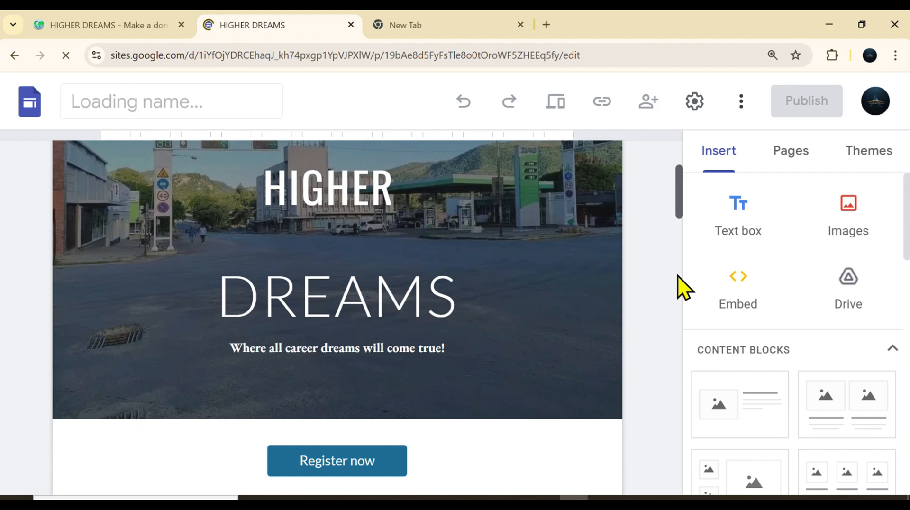
pyautogui.moveTo(678, 275); pyautogui.dragTo(668, 133)
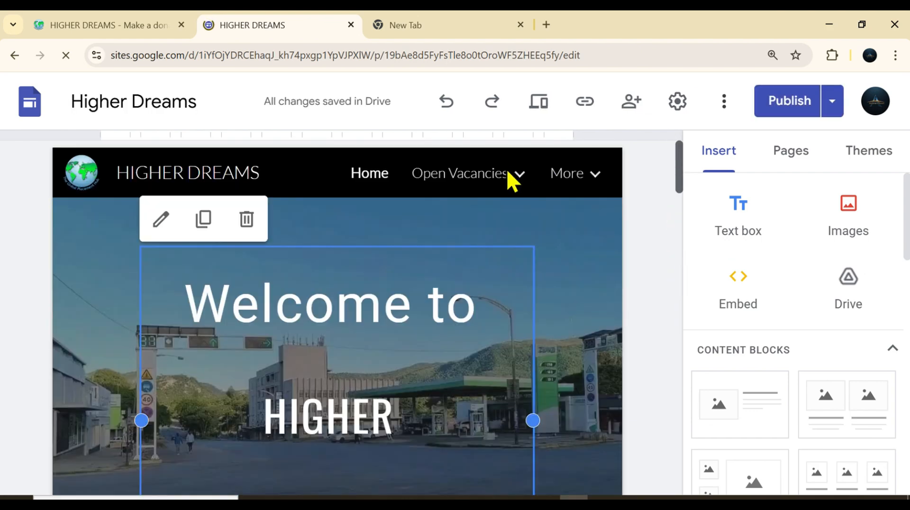
# Step: View the pages listed under Open Vacancies and More in the Higher Dreams site navigation
pyautogui.click(519, 175)
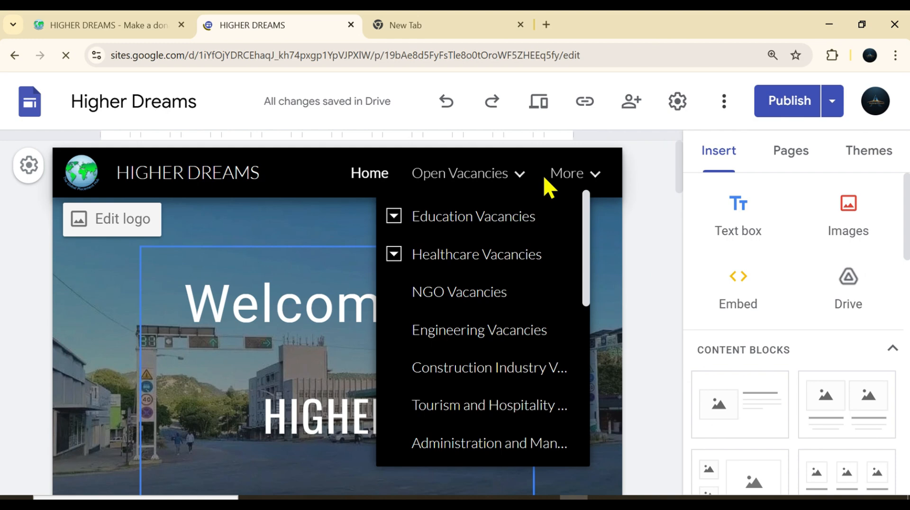
pyautogui.click(594, 175)
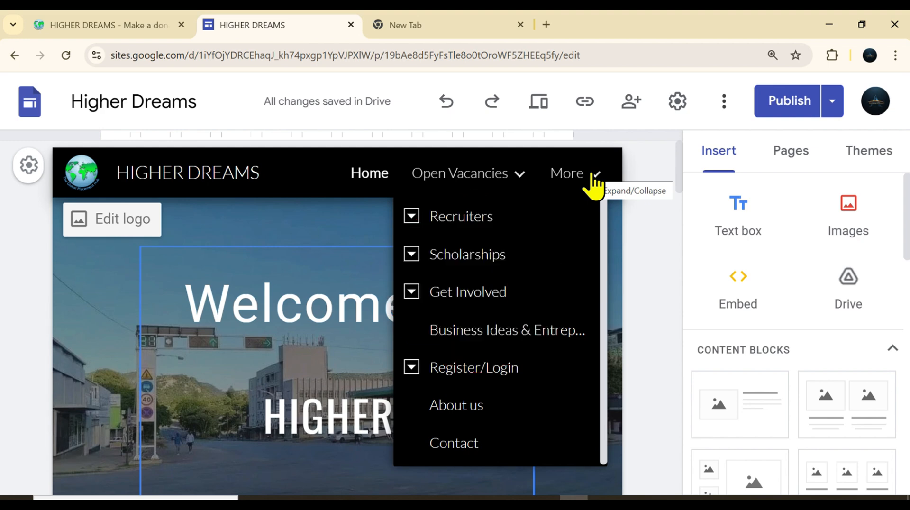
pyautogui.click(305, 288)
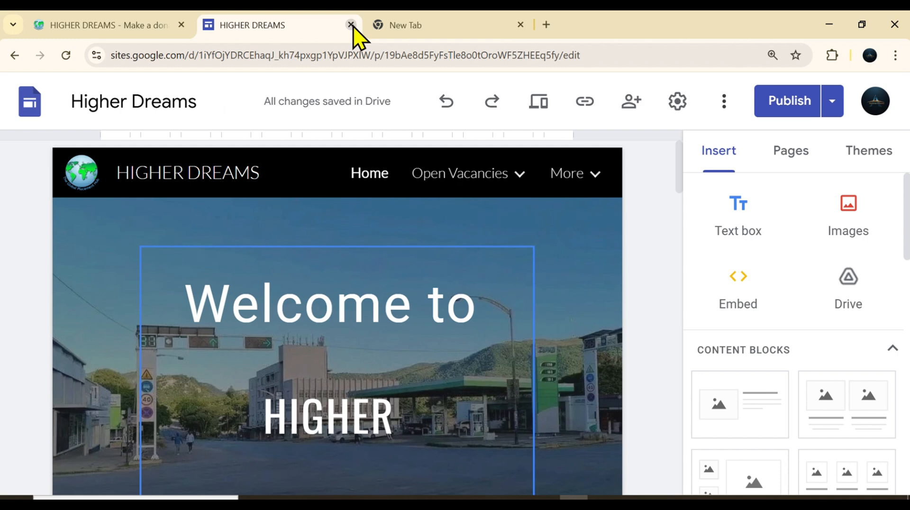
# Step: Return to the Google Sites home page and start a new blank site
pyautogui.click(13, 58)
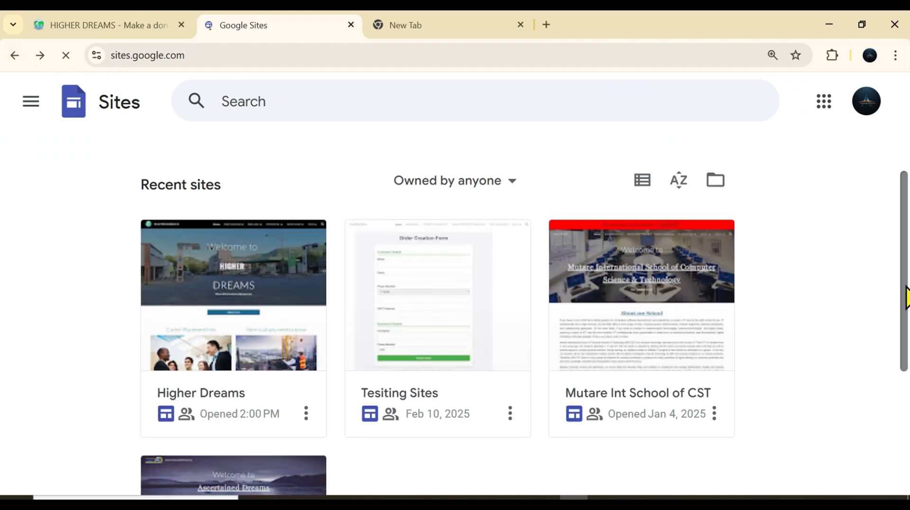
pyautogui.scroll(2, 904, 274)
pyautogui.scroll(2, 905, 142)
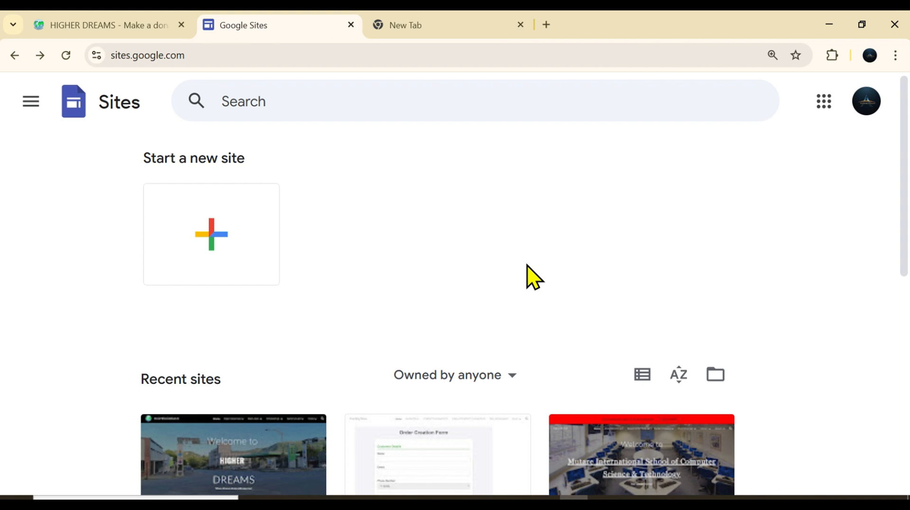
pyautogui.click(218, 228)
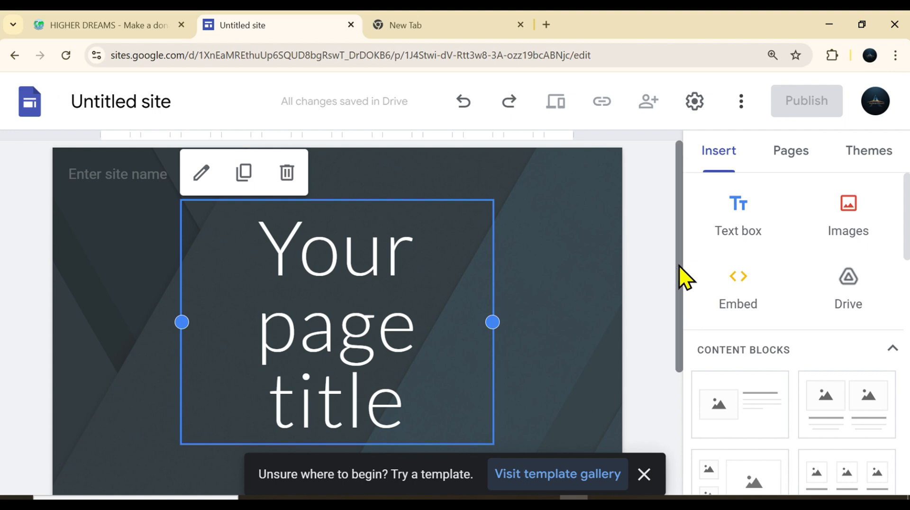
# Step: Examine the elements that can be inserted on the page, from text boxes and content blocks down to Forms
pyautogui.moveTo(679, 266); pyautogui.dragTo(676, 154)
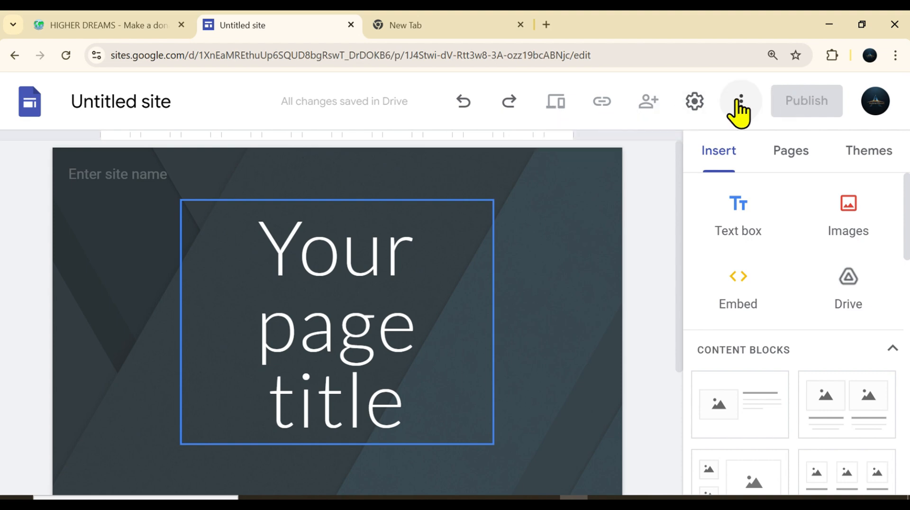
pyautogui.click(721, 160)
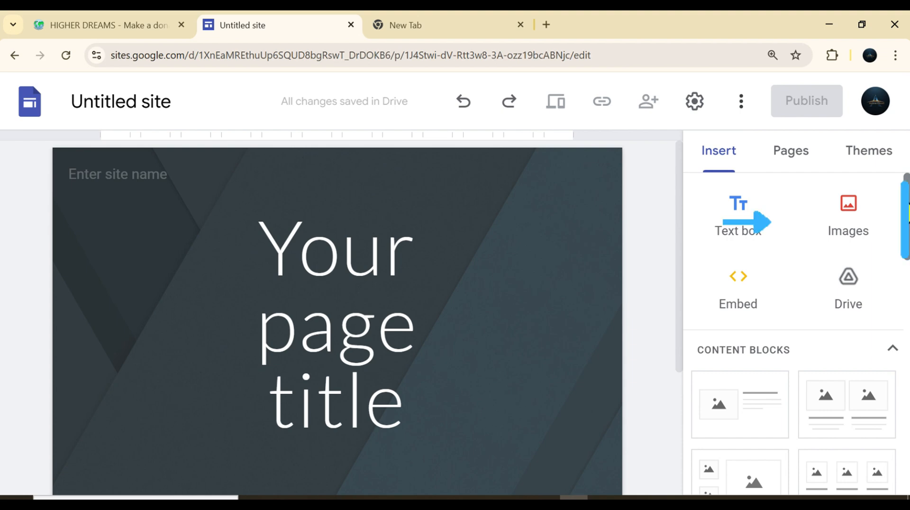
pyautogui.scroll(-1, 906, 223)
pyautogui.scroll(-6, 801, 332)
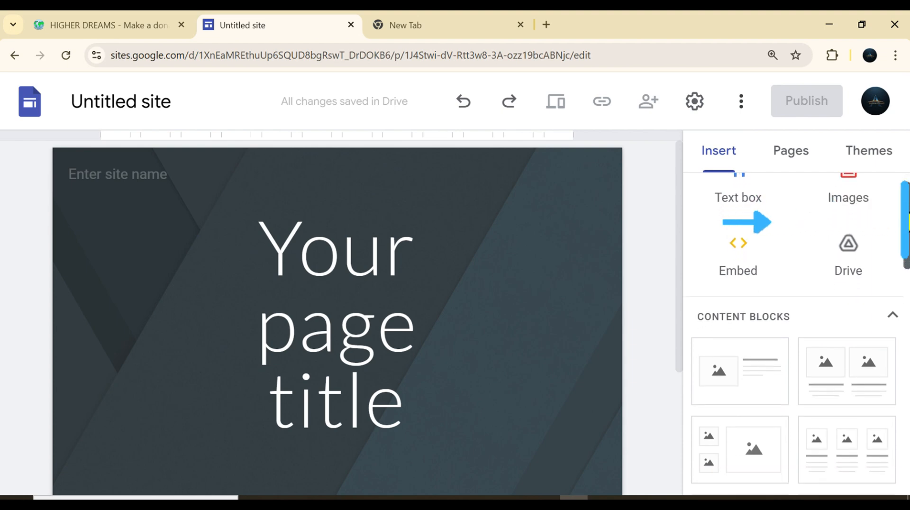
pyautogui.scroll(-8, 907, 412)
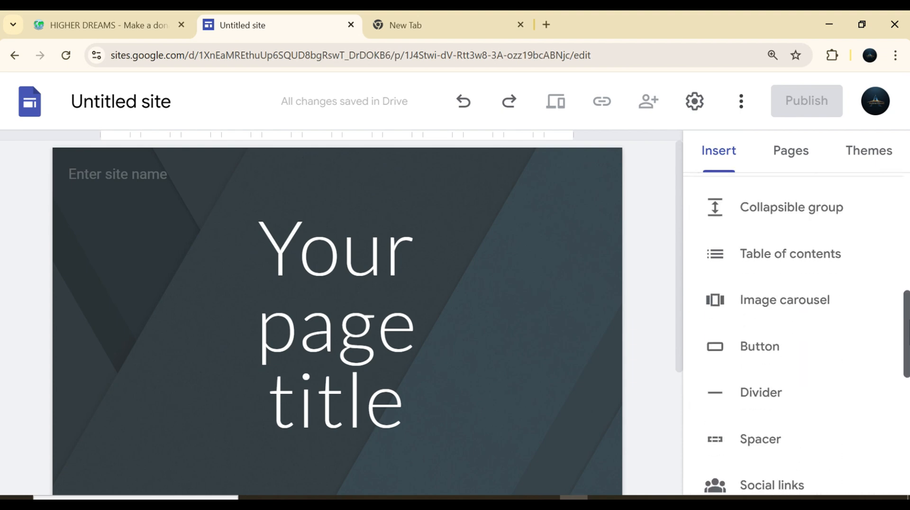
pyautogui.scroll(-5, 907, 412)
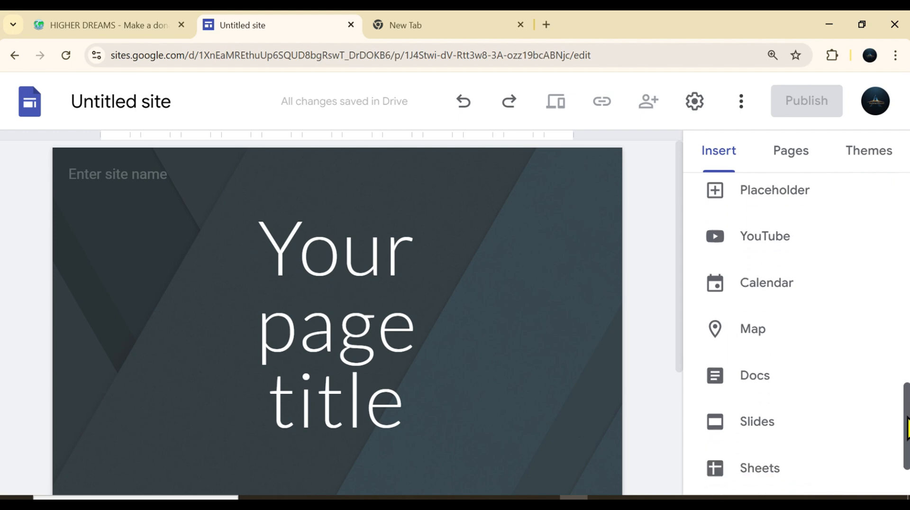
pyautogui.scroll(15, 799, 332)
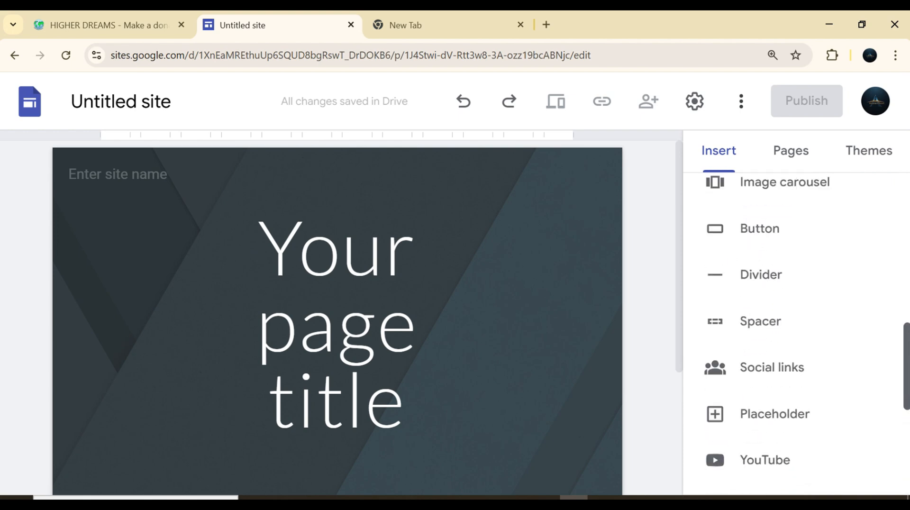
pyautogui.scroll(2, 799, 332)
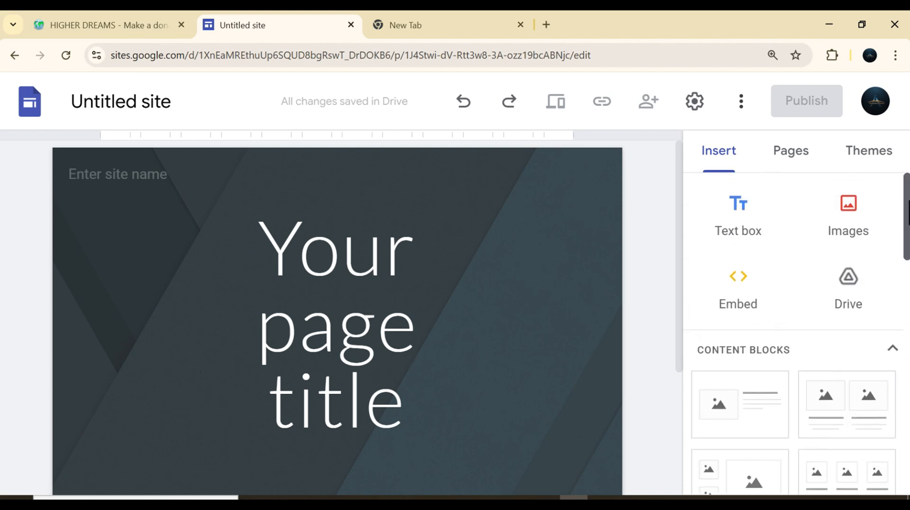
pyautogui.scroll(-3, 906, 205)
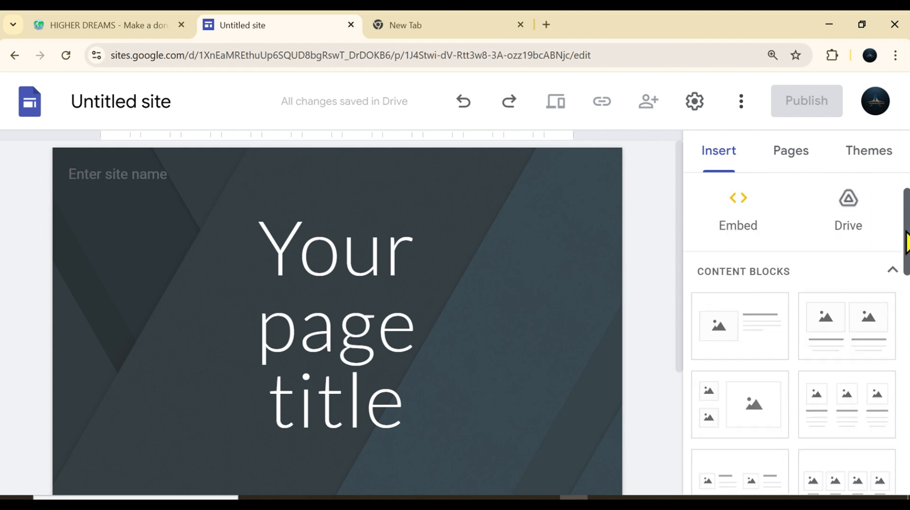
pyautogui.scroll(3, 907, 206)
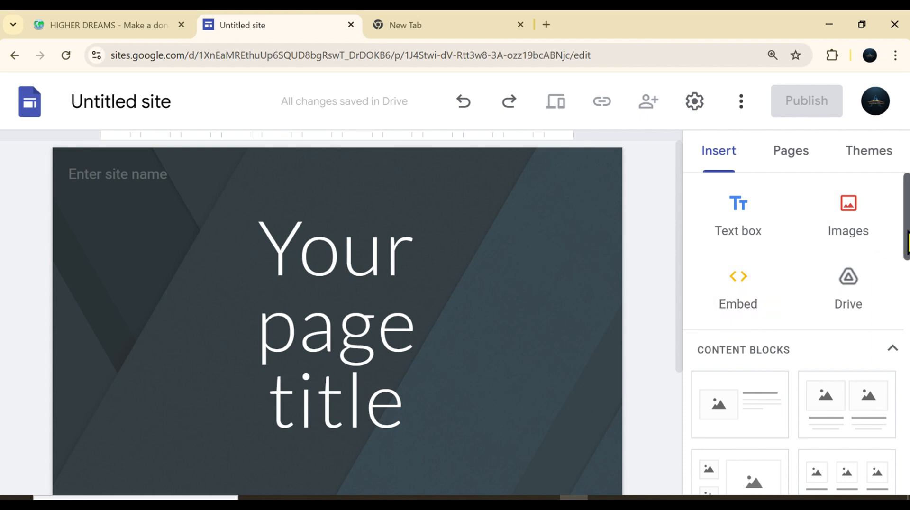
pyautogui.moveTo(907, 239); pyautogui.dragTo(907, 270)
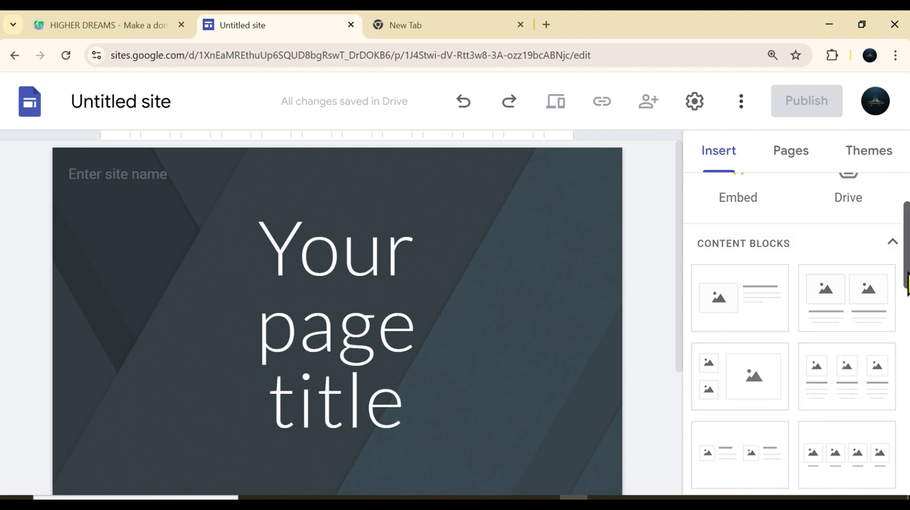
pyautogui.moveTo(906, 285); pyautogui.dragTo(907, 324)
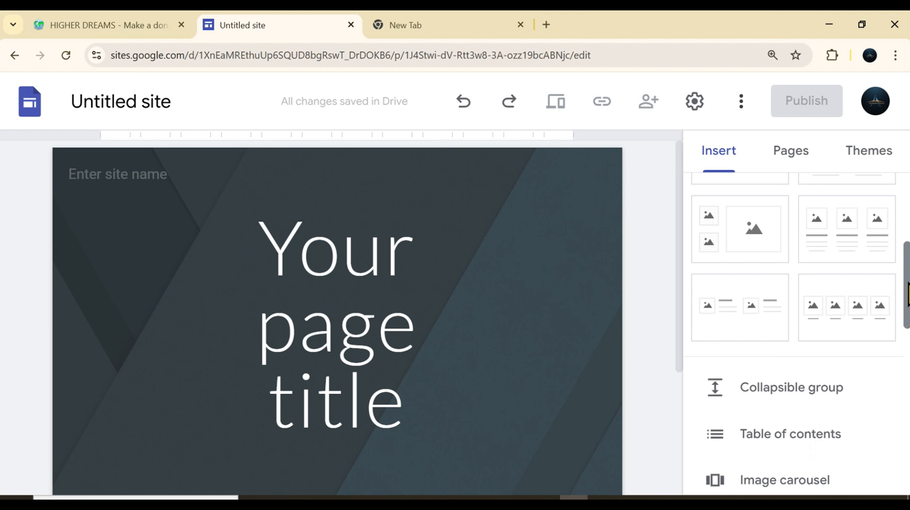
pyautogui.moveTo(907, 283); pyautogui.dragTo(900, 434)
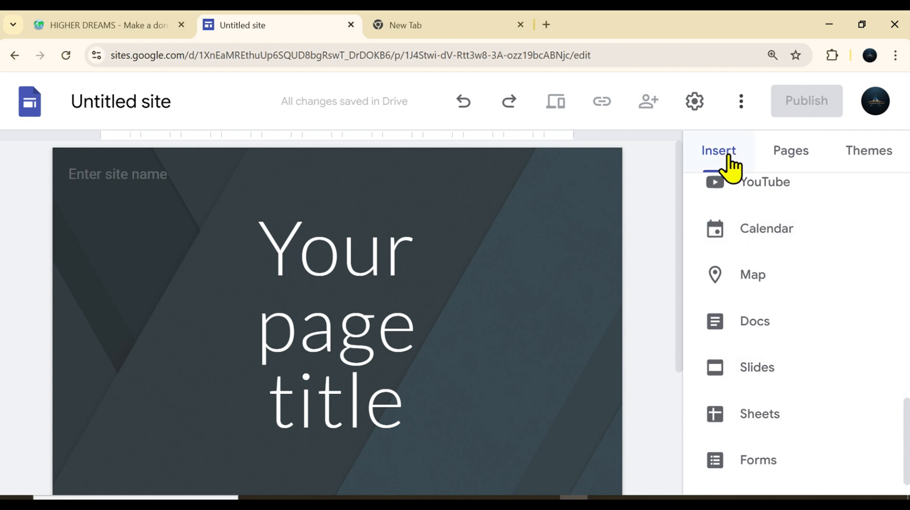
# Step: View the new site's page list and the options available for the Home page
pyautogui.click(794, 162)
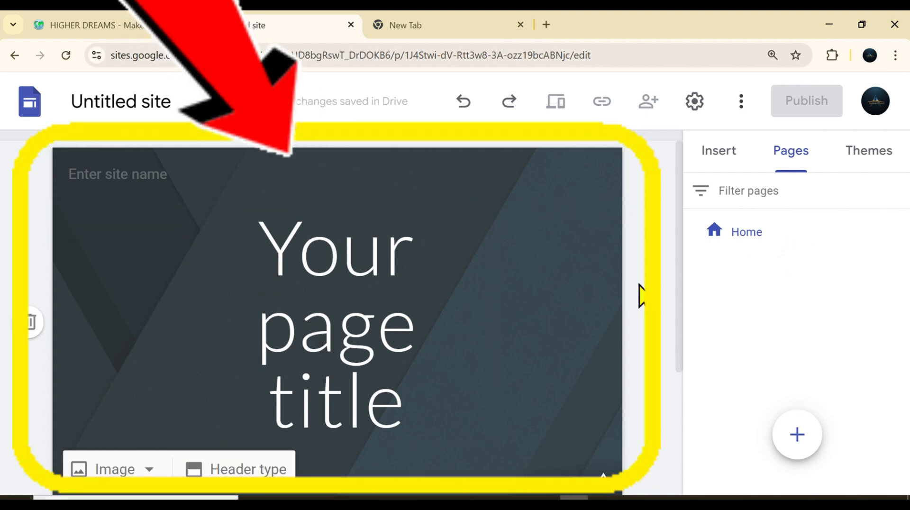
pyautogui.moveTo(822, 248)
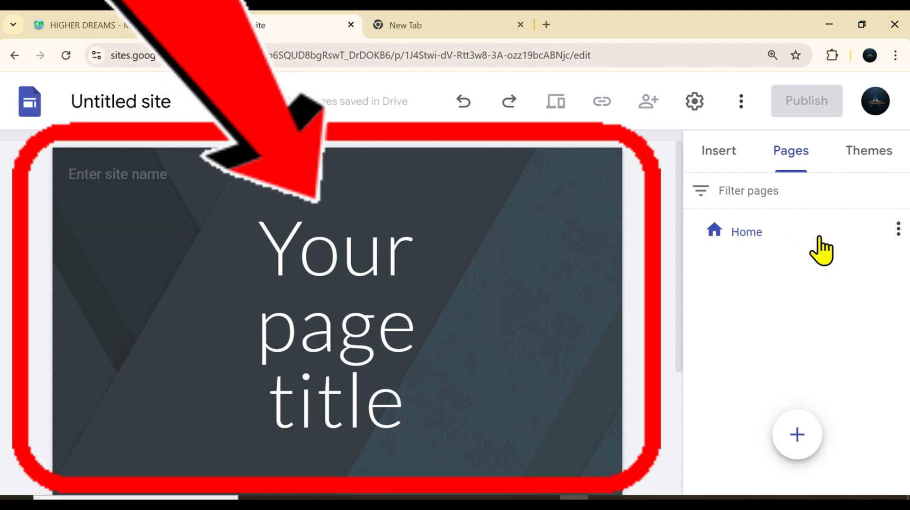
pyautogui.click(897, 229)
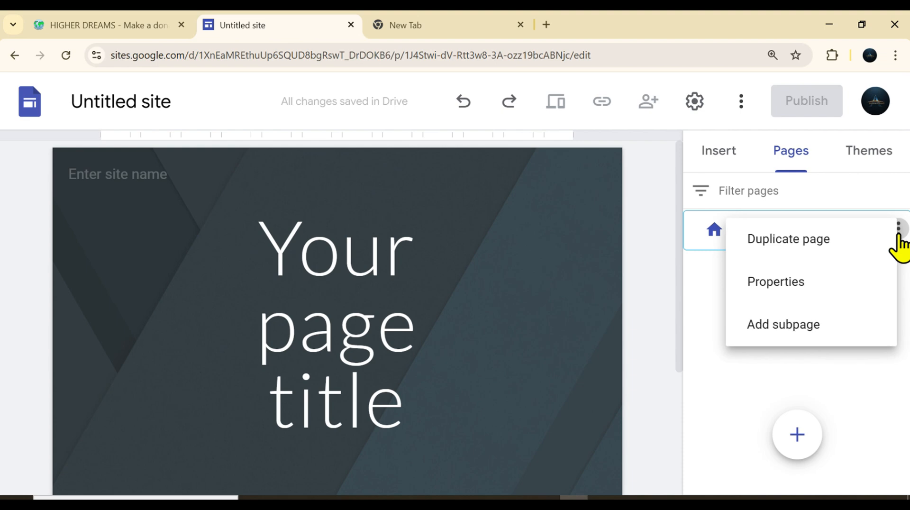
pyautogui.click(706, 284)
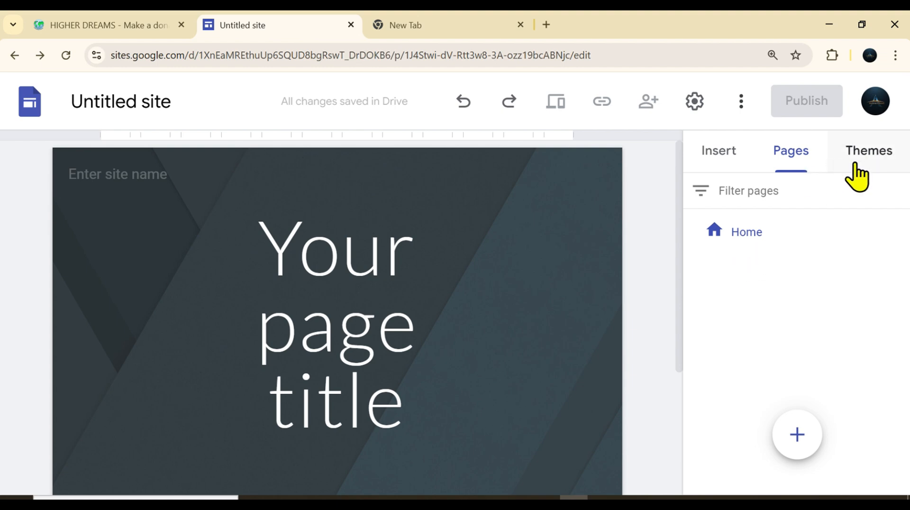
# Step: Try the pink, green, purple and black colours of the Simple theme and set it back to blue
pyautogui.click(870, 155)
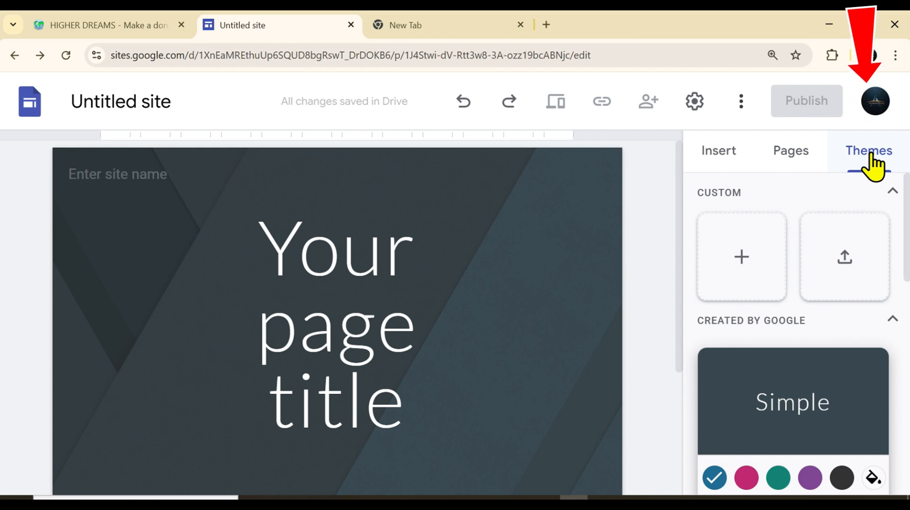
pyautogui.moveTo(908, 196)
pyautogui.mouseDown()
pyautogui.moveTo(908, 228)
pyautogui.moveTo(906, 200)
pyautogui.mouseUp()
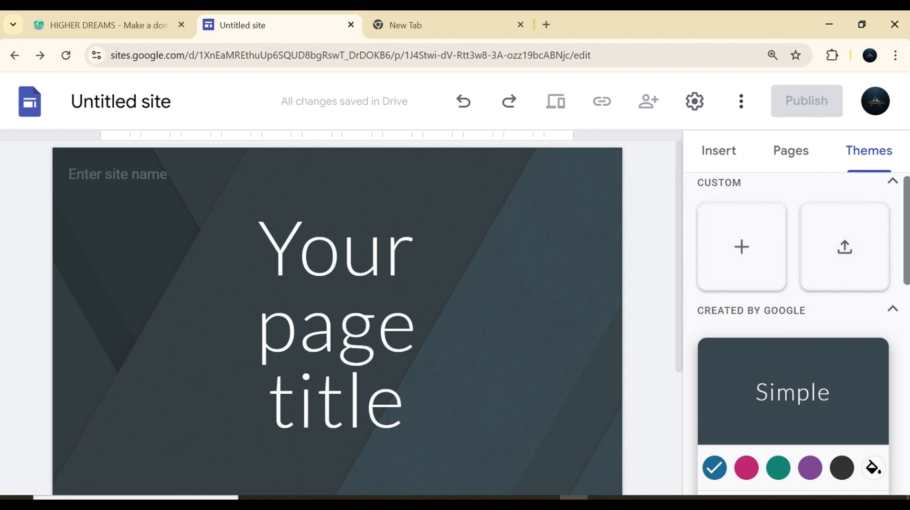
pyautogui.moveTo(907, 241); pyautogui.dragTo(907, 286)
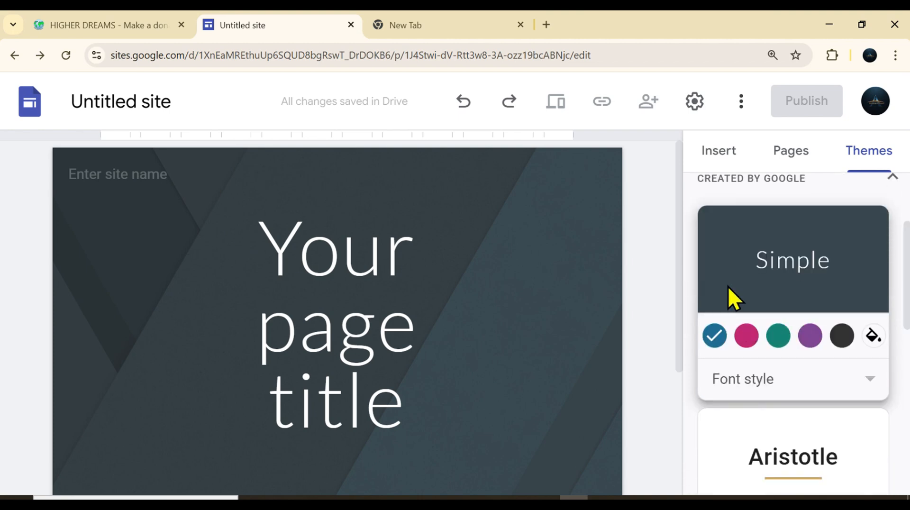
pyautogui.click(748, 338)
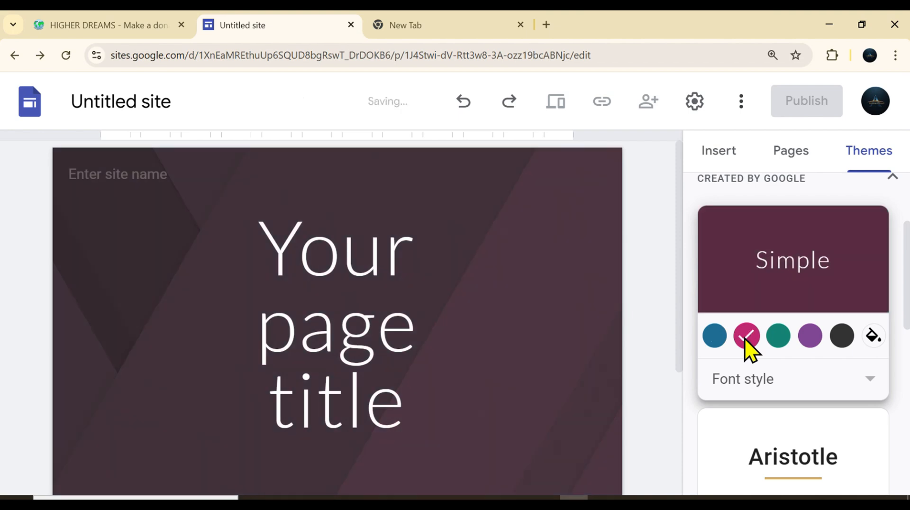
pyautogui.click(778, 337)
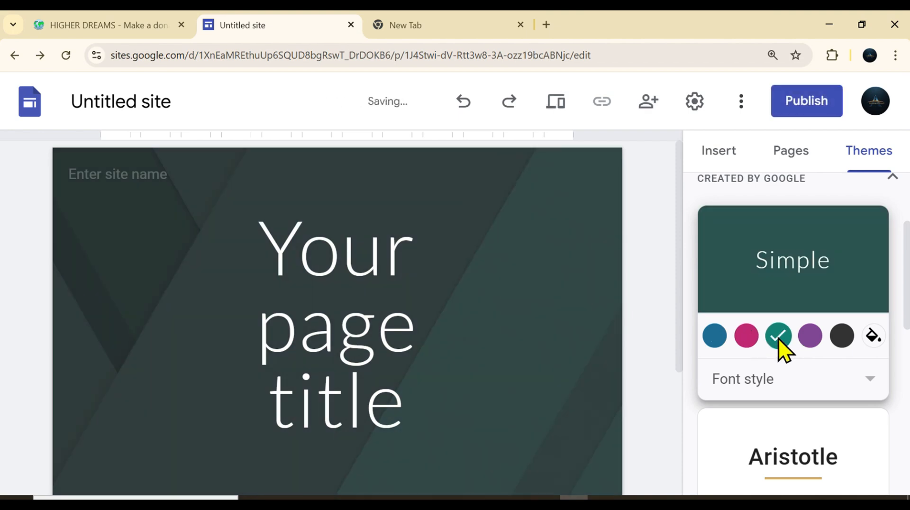
pyautogui.click(811, 337)
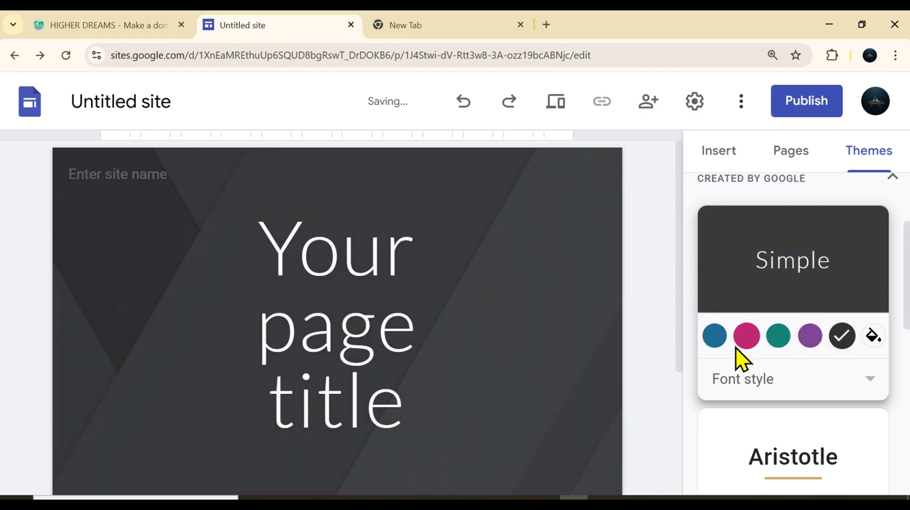
pyautogui.click(709, 336)
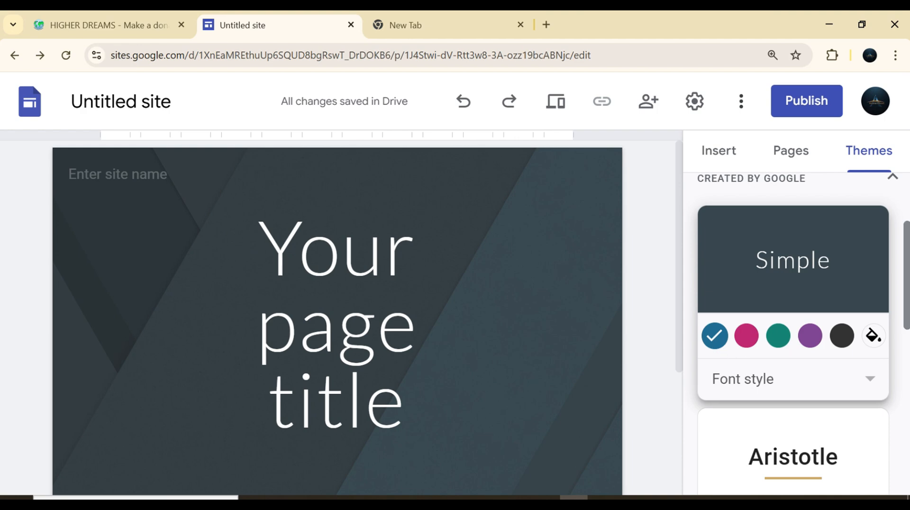
# Step: Look through the themes created by Google, from Simple down to Level, and return to the insertable elements
pyautogui.scroll(-3, 730, 346)
pyautogui.scroll(-3, 793, 331)
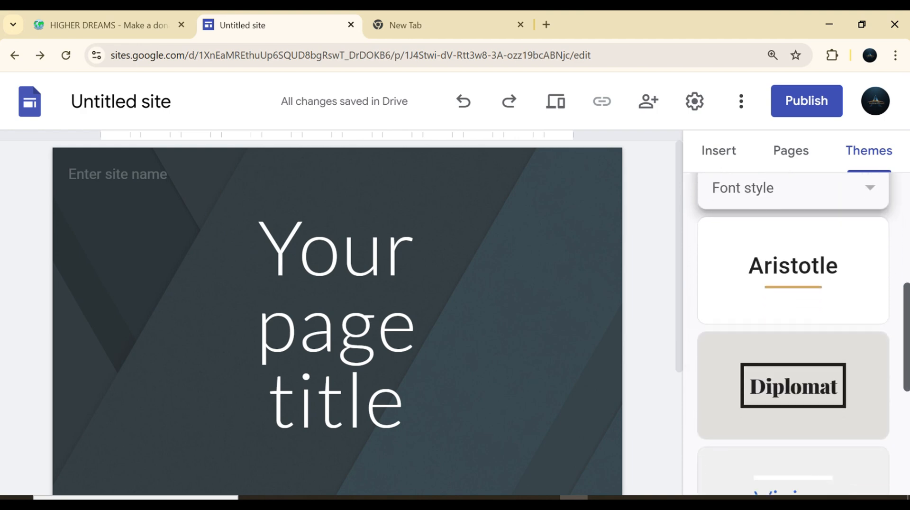
pyautogui.scroll(-3, 793, 334)
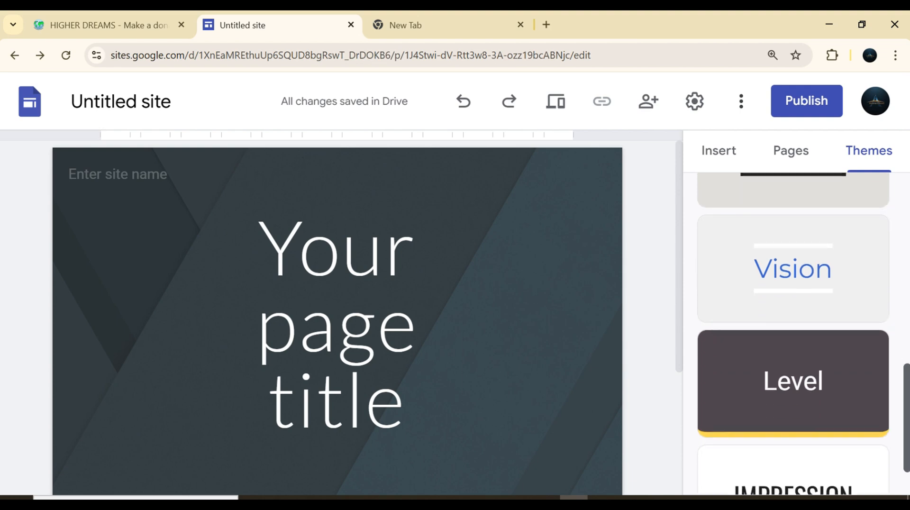
pyautogui.scroll(10, 793, 334)
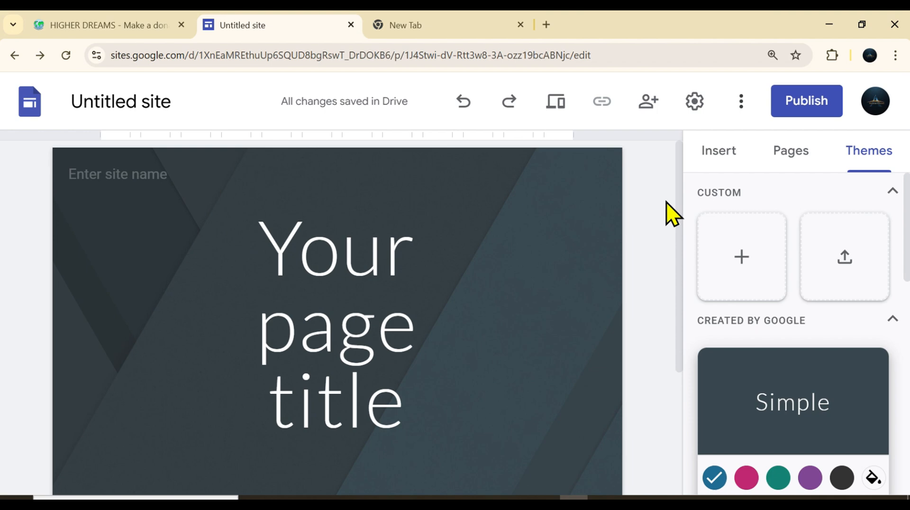
pyautogui.click(709, 149)
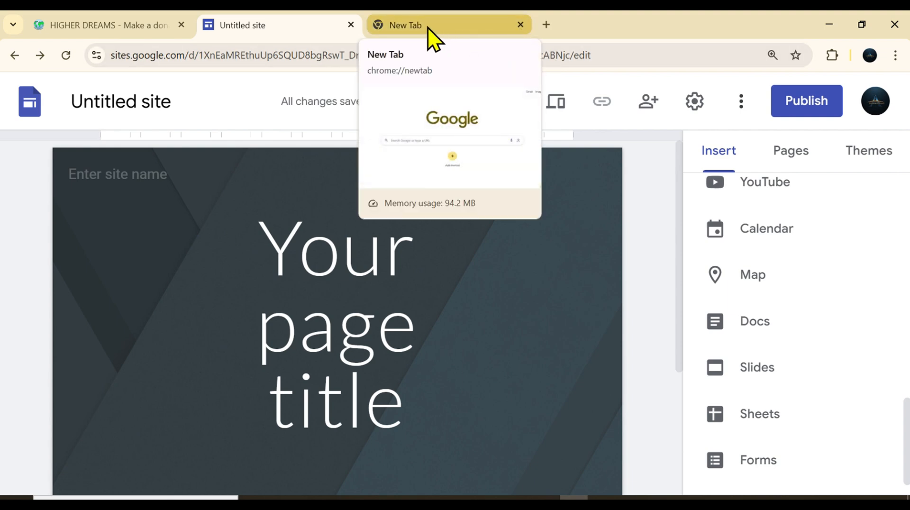
pyautogui.click(461, 26)
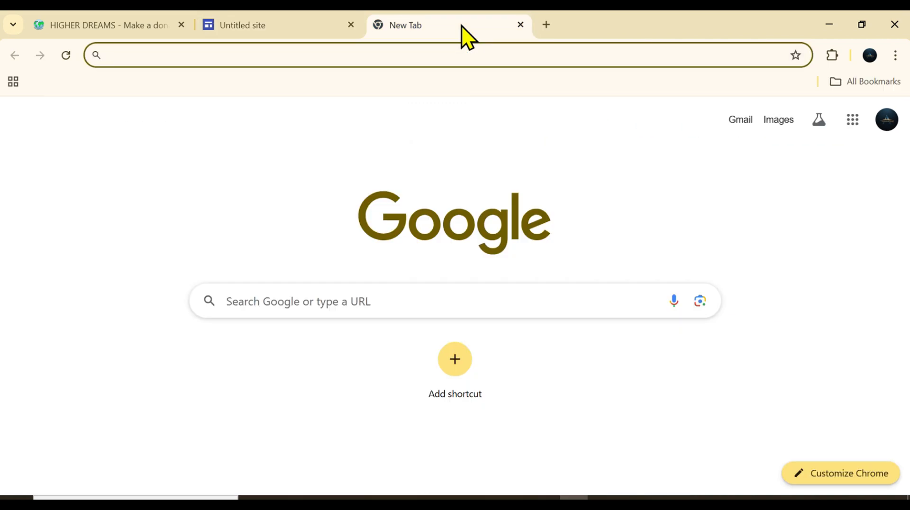
pyautogui.click(420, 57)
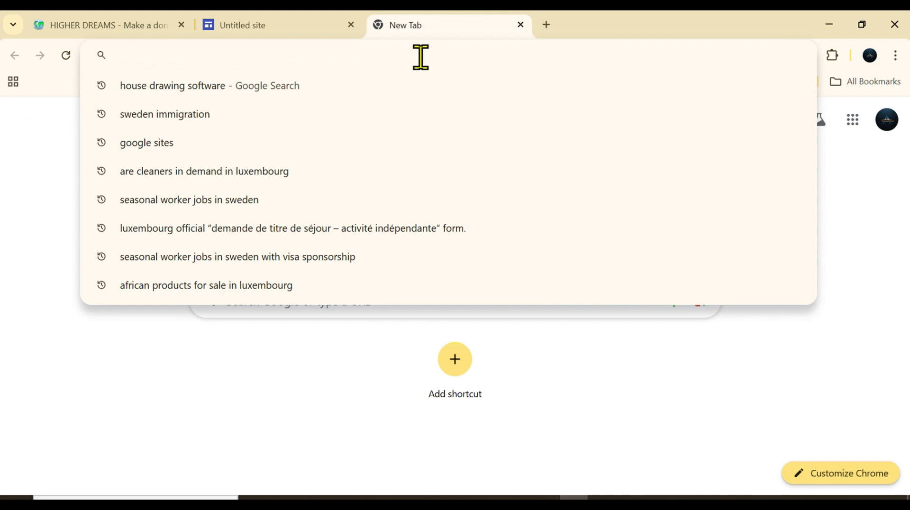
pyautogui.write('https://sites.google.com/view/acertained/home')
pyautogui.press('Return')
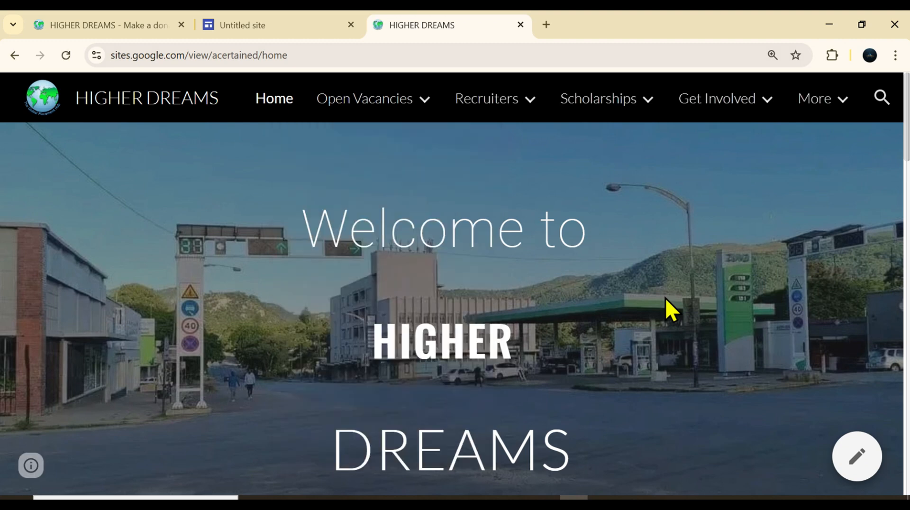
# Step: Compare the untitled site with the published HIGHER DREAMS home page, viewing its welcome banner and header
pyautogui.click(288, 25)
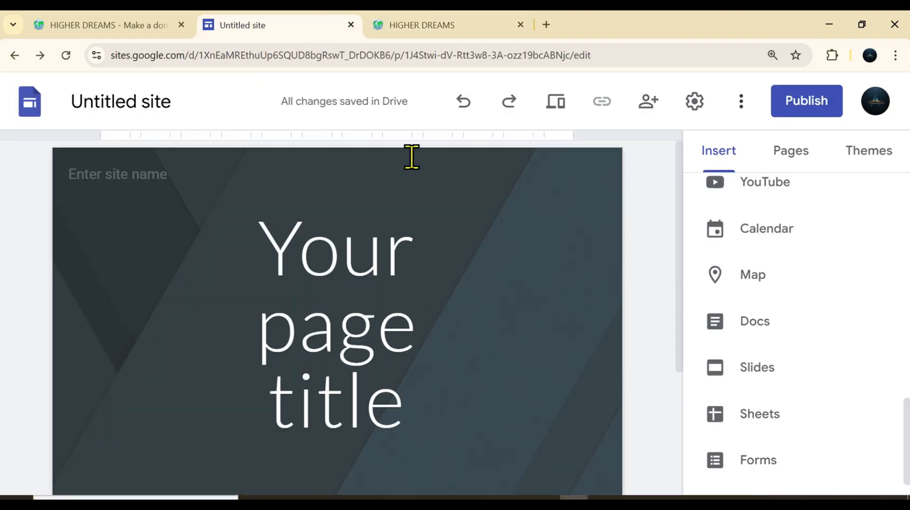
pyautogui.click(468, 27)
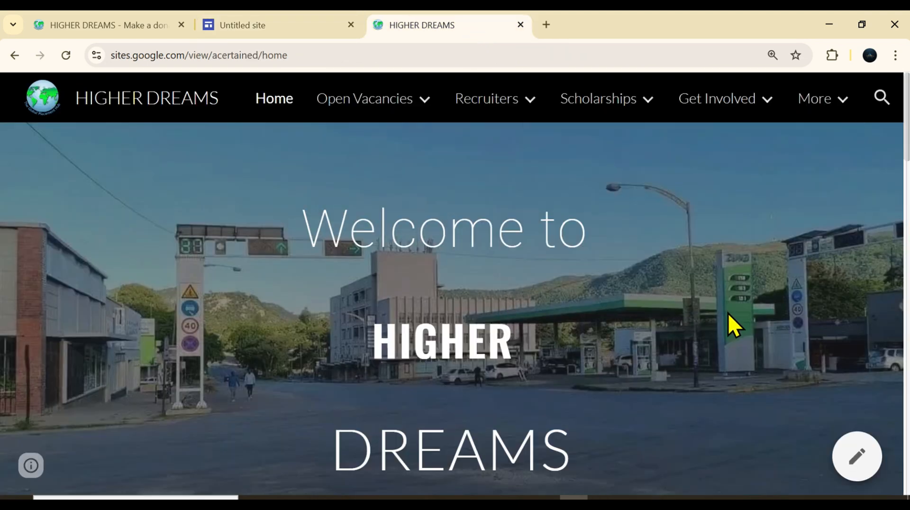
pyautogui.scroll(-2, 903, 150)
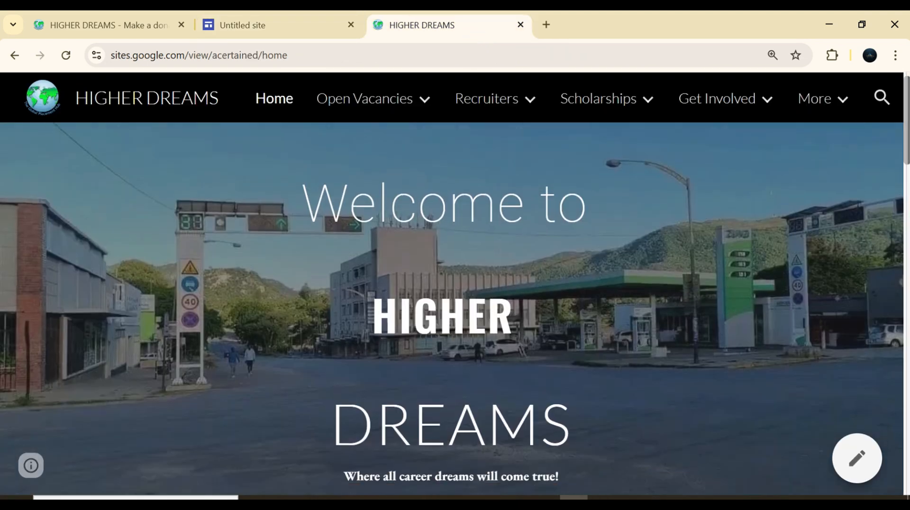
pyautogui.scroll(-3, 454, 308)
pyautogui.scroll(5, 455, 308)
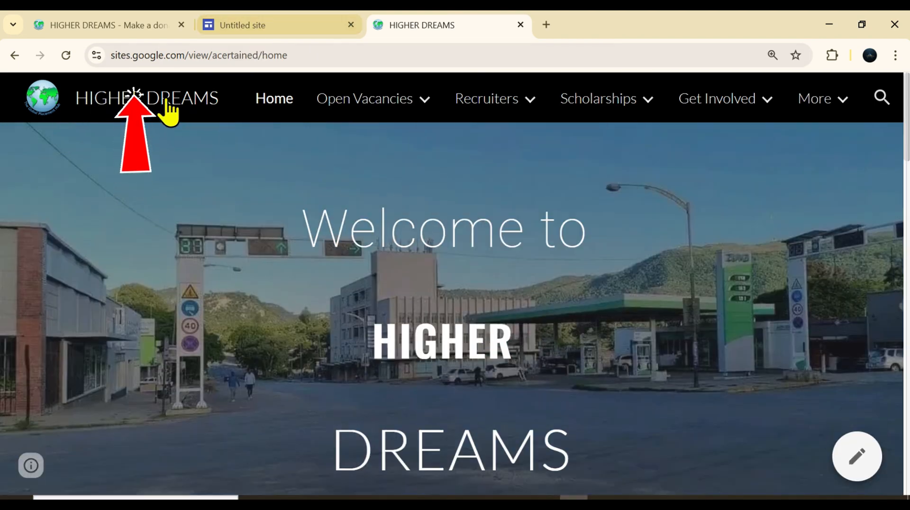
# Step: Name the untitled site HIRE DREAMS, checking it against the name of the published example site
pyautogui.click(266, 21)
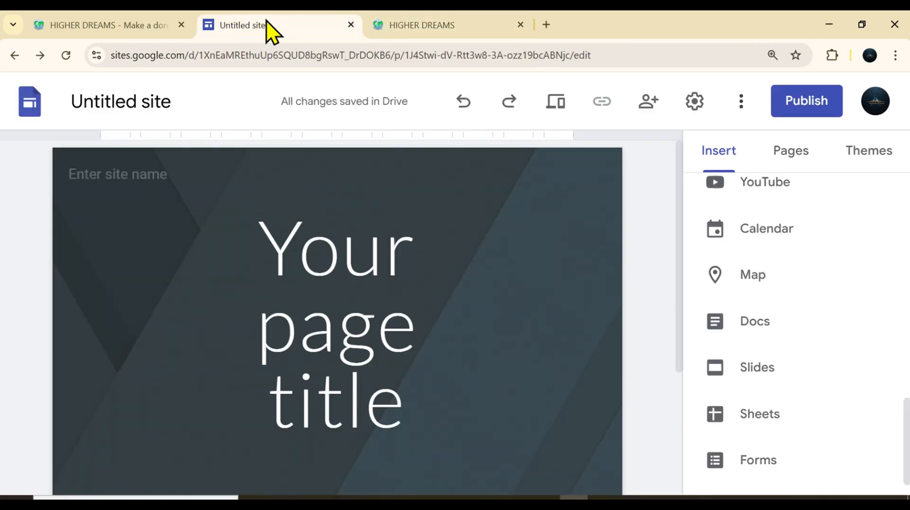
pyautogui.click(169, 104)
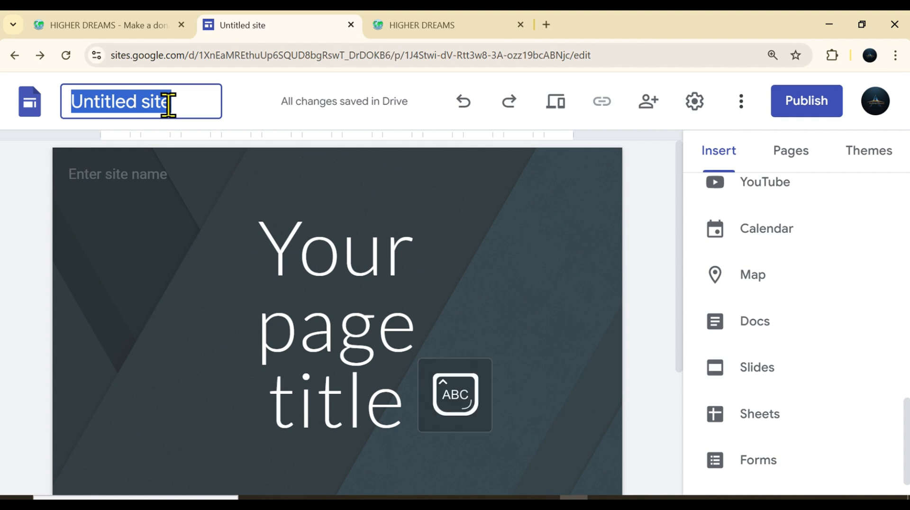
pyautogui.write('Hi')
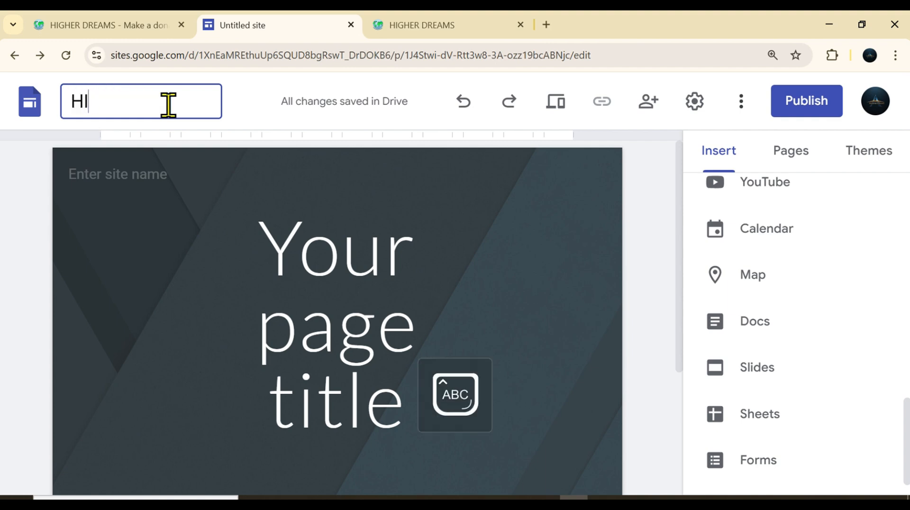
pyautogui.write('RE')
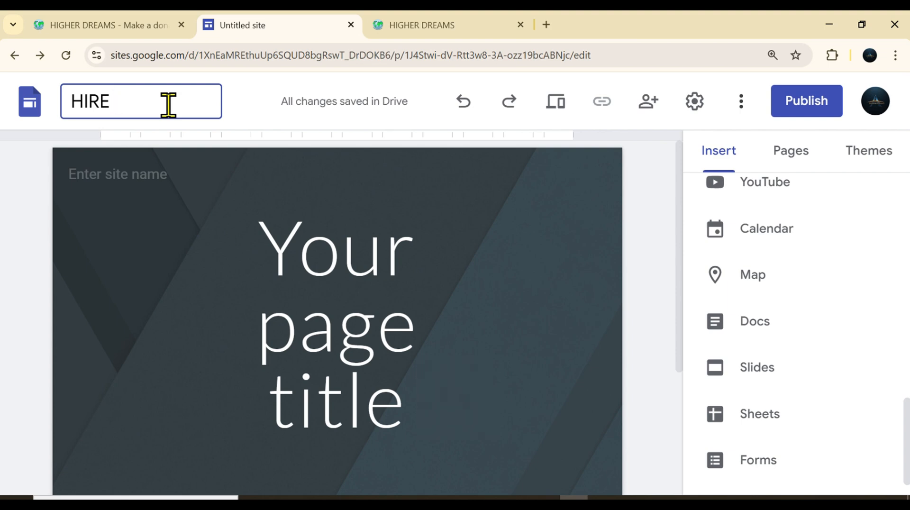
pyautogui.write(' DREAMS')
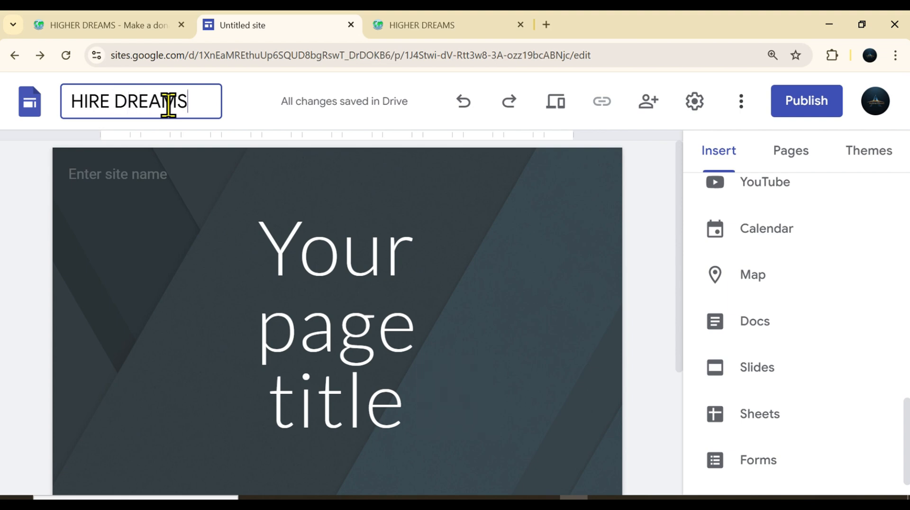
pyautogui.click(431, 25)
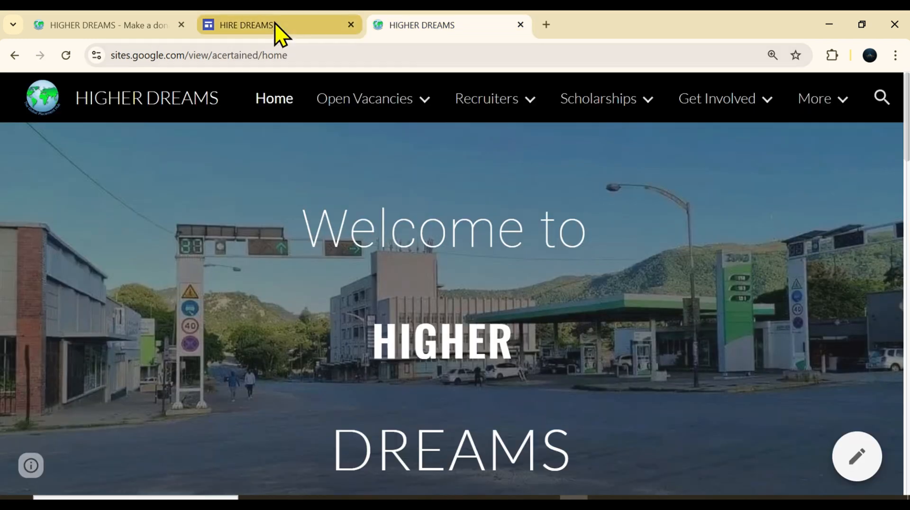
pyautogui.click(275, 24)
pyautogui.click(239, 112)
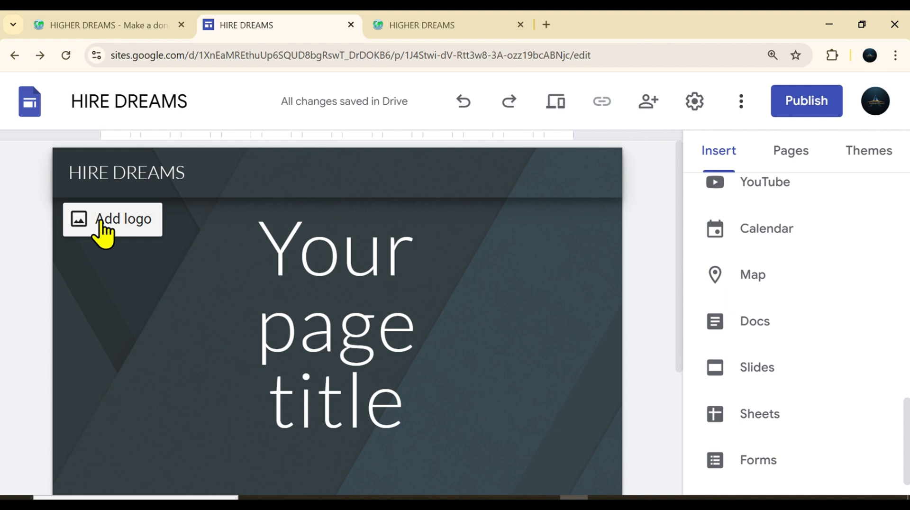
# Step: Compare the logo in the published site's header with the logo options in the new site's brand image settings
pyautogui.click(464, 24)
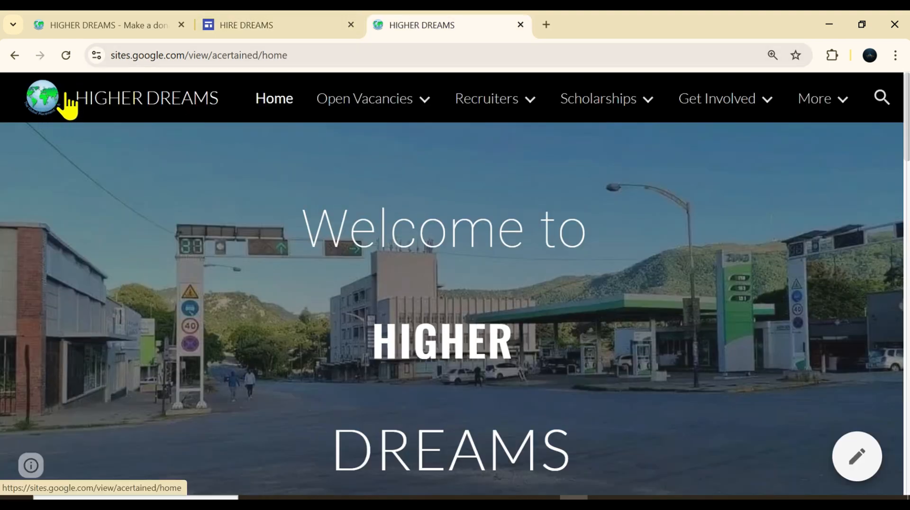
pyautogui.click(286, 23)
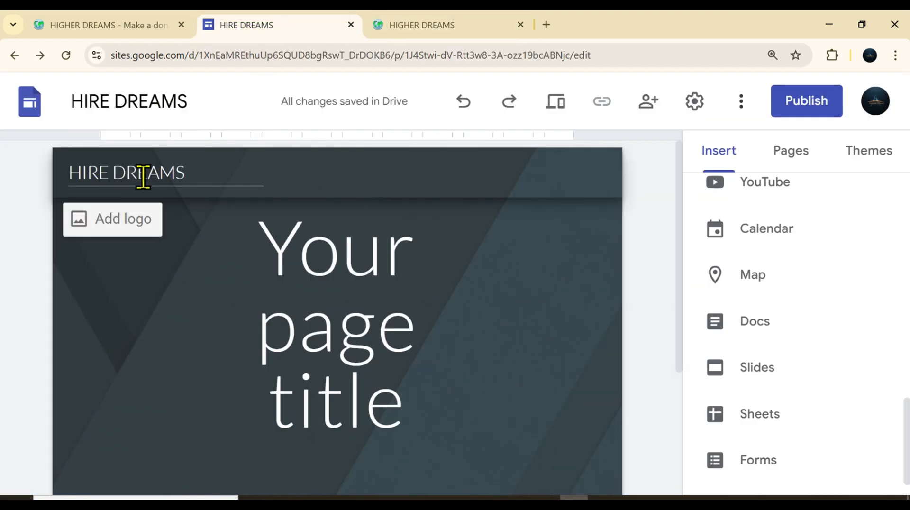
pyautogui.click(90, 222)
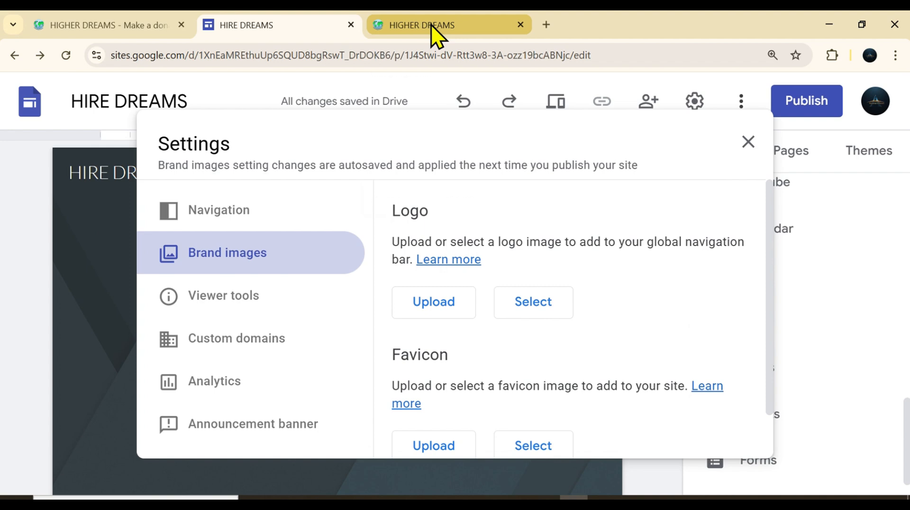
pyautogui.moveTo(430, 24)
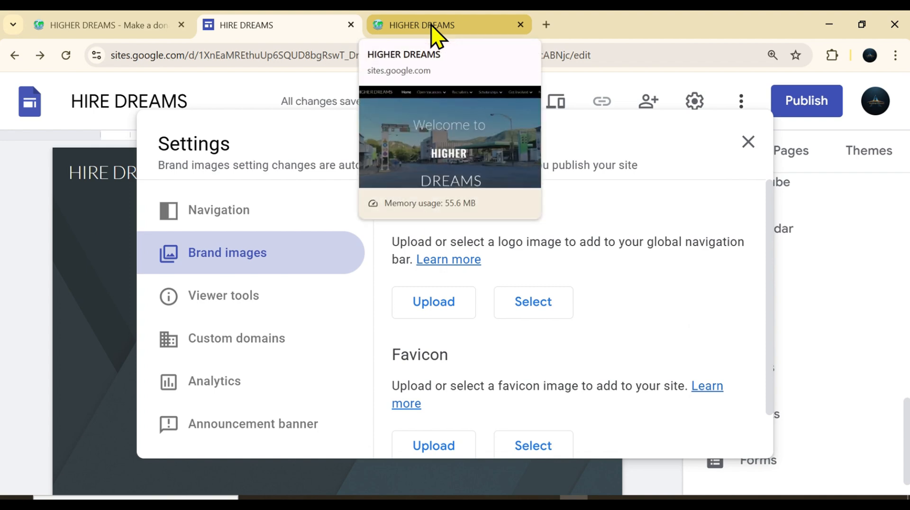
pyautogui.click(431, 24)
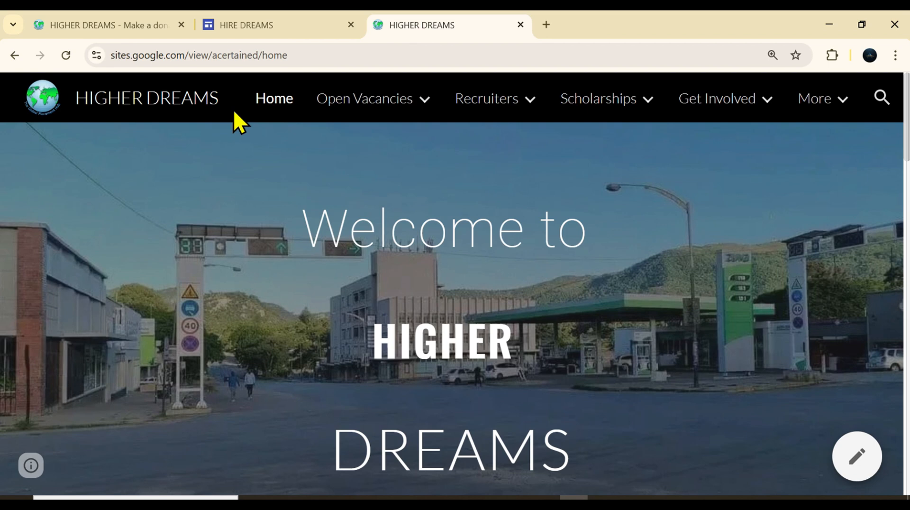
pyautogui.click(262, 32)
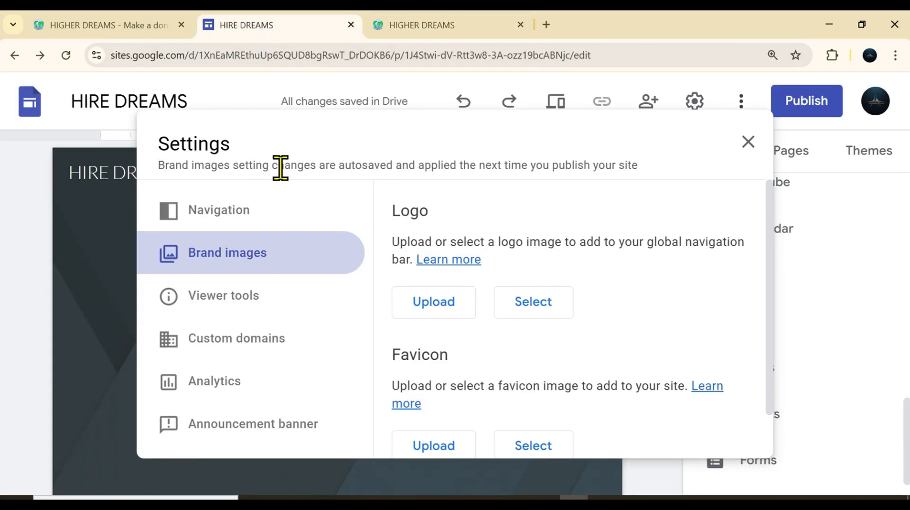
pyautogui.click(748, 145)
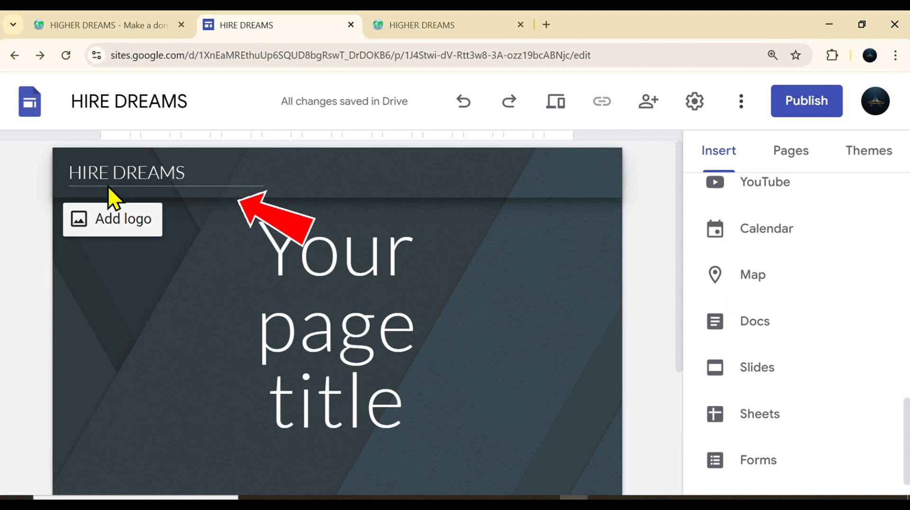
# Step: Open the brand image settings and check the computer's folder for a logo file without uploading one
pyautogui.click(91, 219)
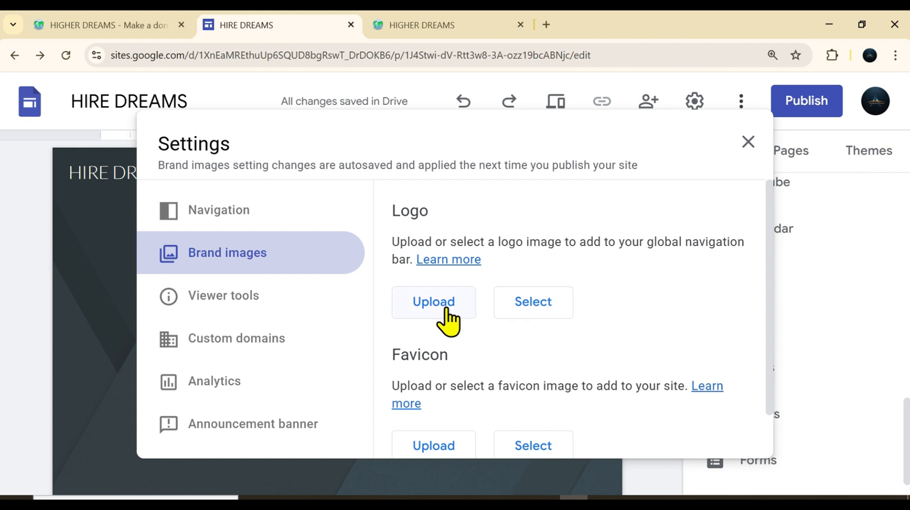
pyautogui.click(445, 310)
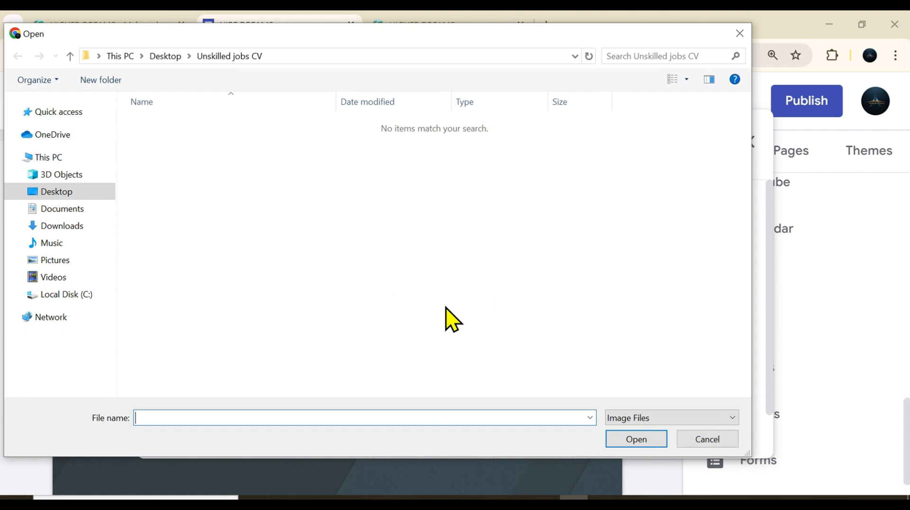
pyautogui.click(692, 437)
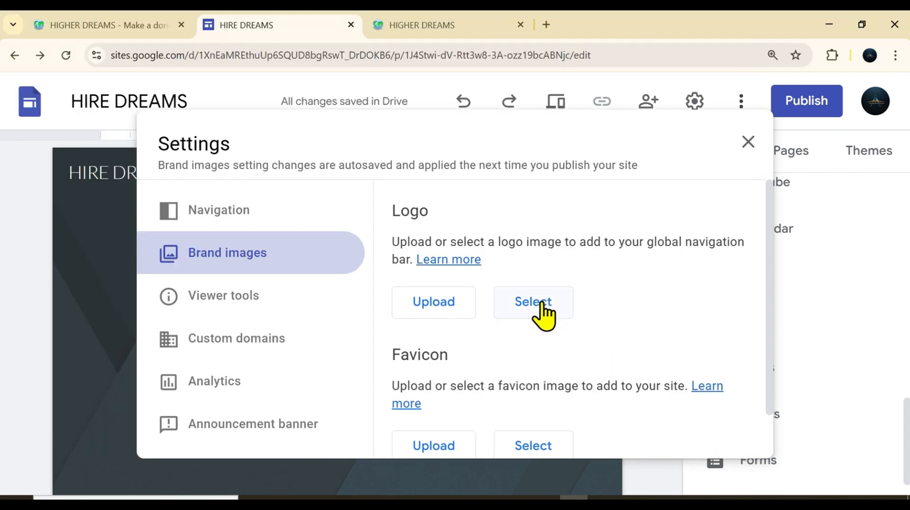
# Step: Search Google Images for "Hire dreams" as a logo source and look through the pictures
pyautogui.click(542, 303)
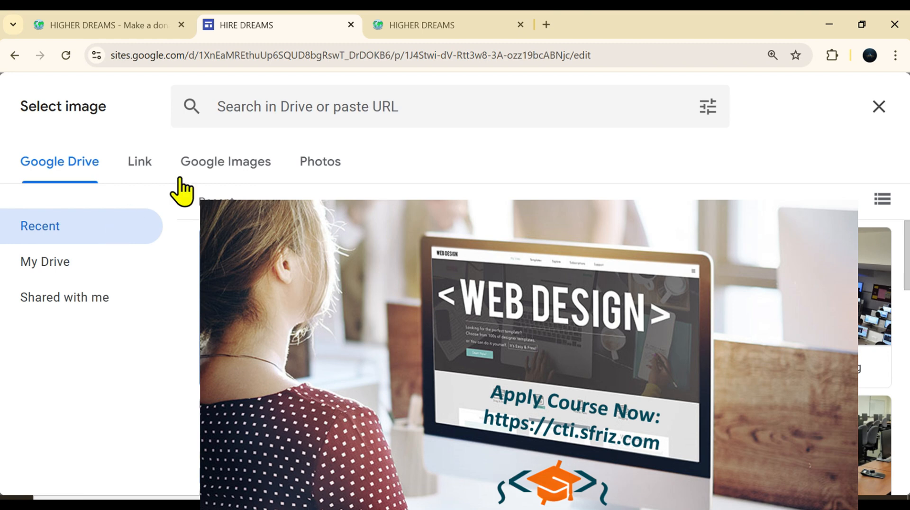
pyautogui.click(229, 169)
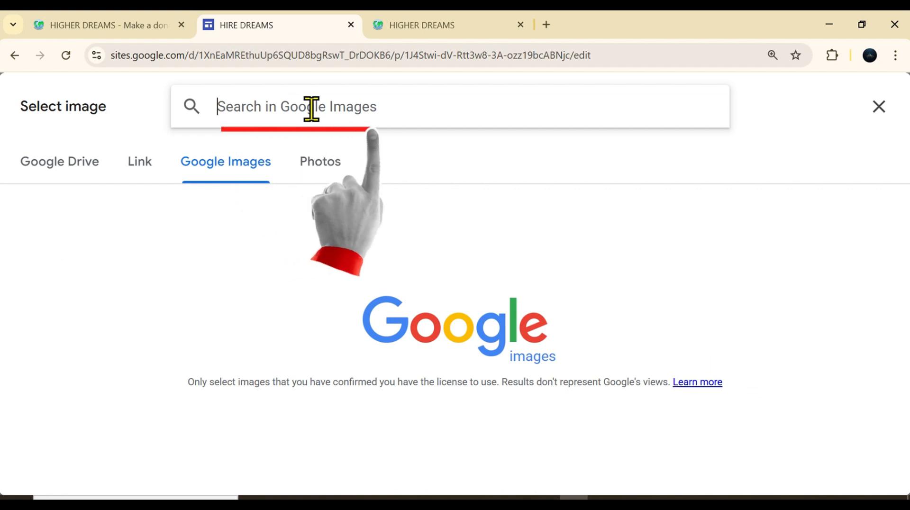
pyautogui.write('ч')
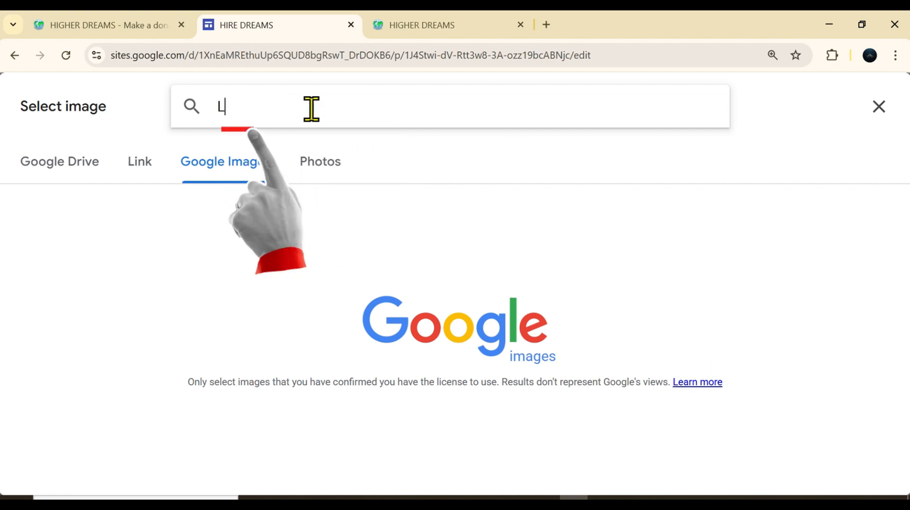
pyautogui.press('BackSpace')
pyautogui.write('Hire')
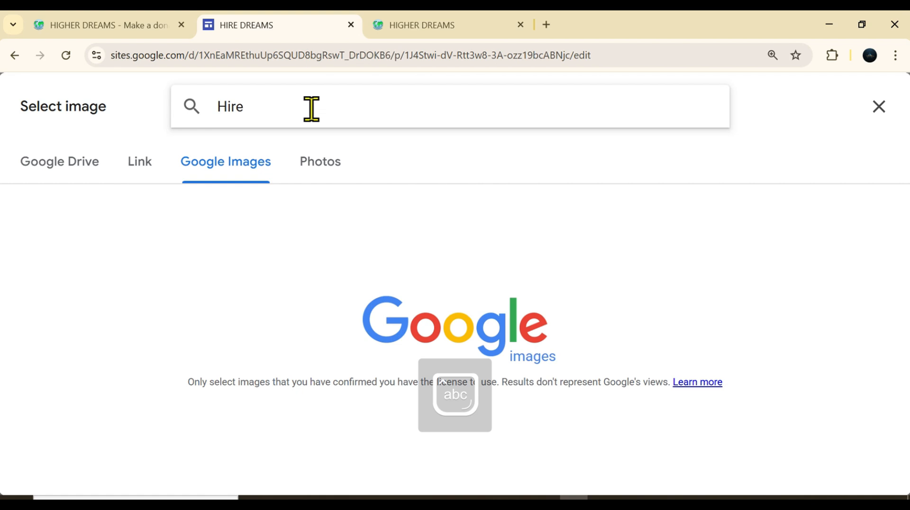
pyautogui.write(' dreams')
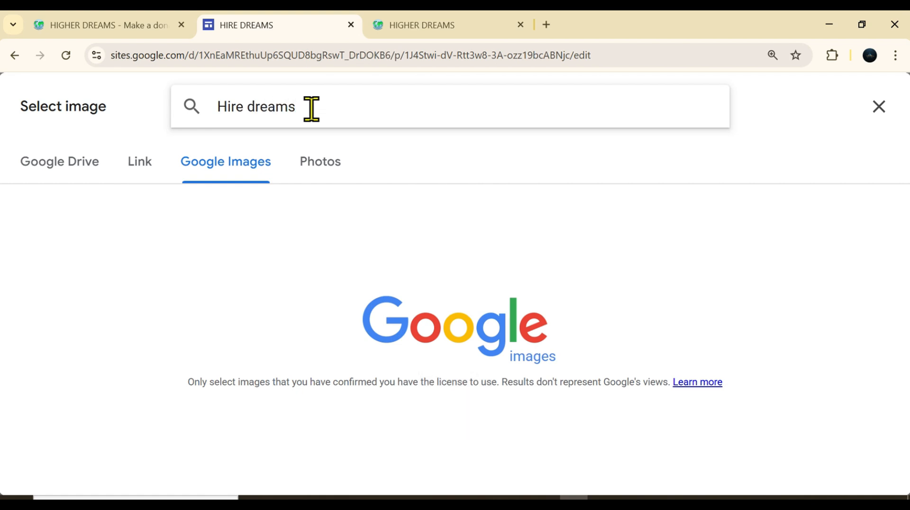
pyautogui.press('Return')
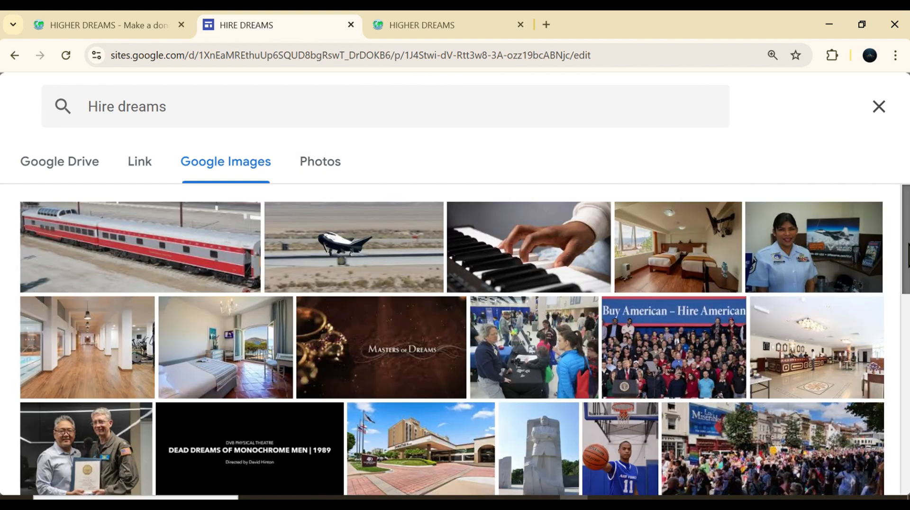
pyautogui.scroll(-5, 905, 327)
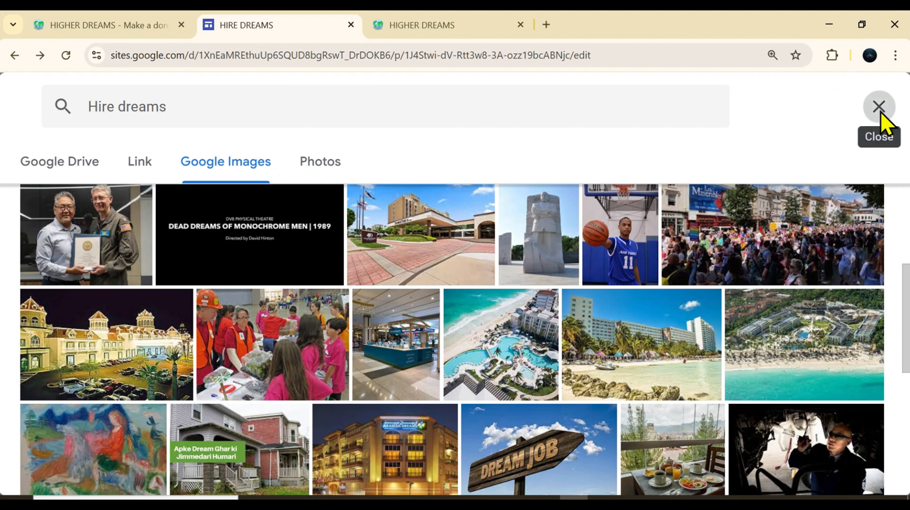
# Step: Upload the Logo CTI-1 image from the CTI Files folder in Documents as the site logo and close the settings
pyautogui.click(879, 107)
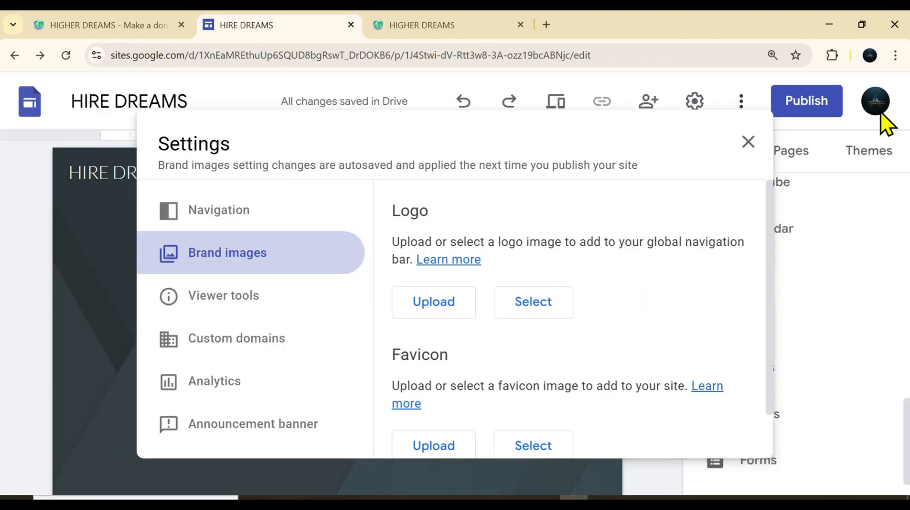
pyautogui.click(433, 303)
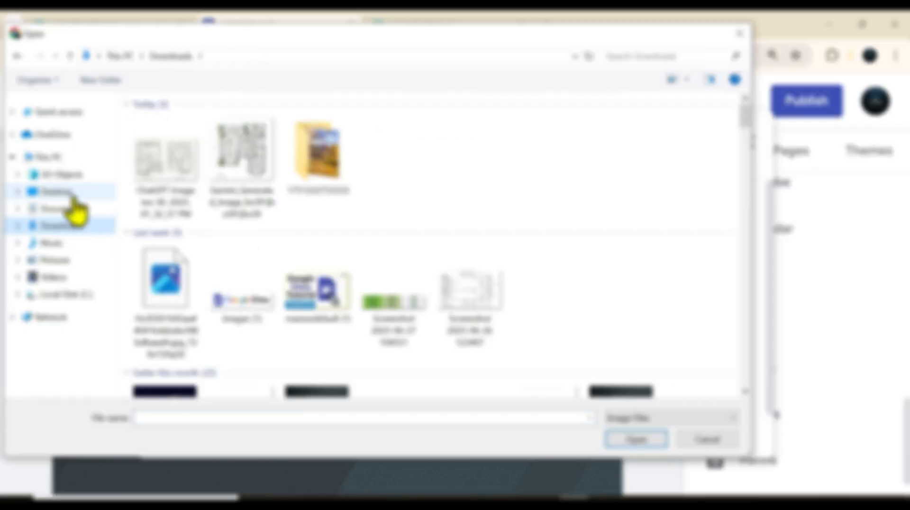
pyautogui.click(71, 208)
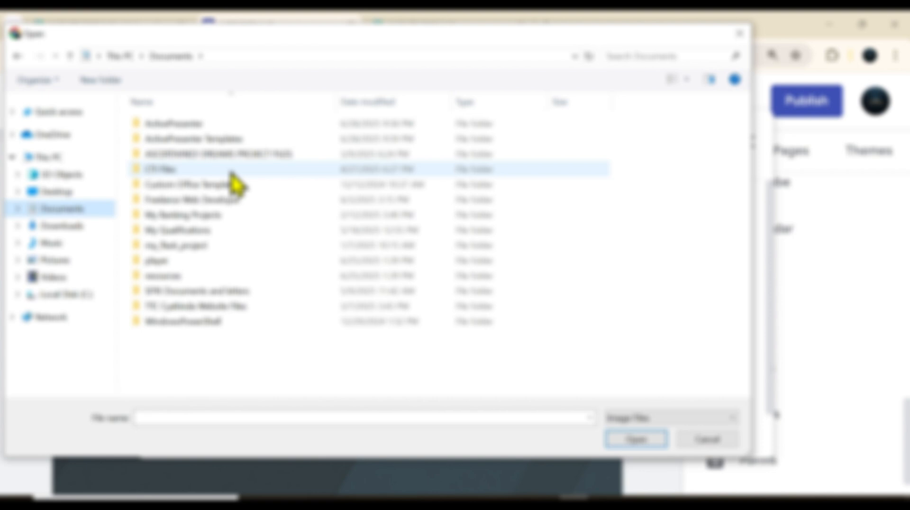
pyautogui.doubleClick(178, 170)
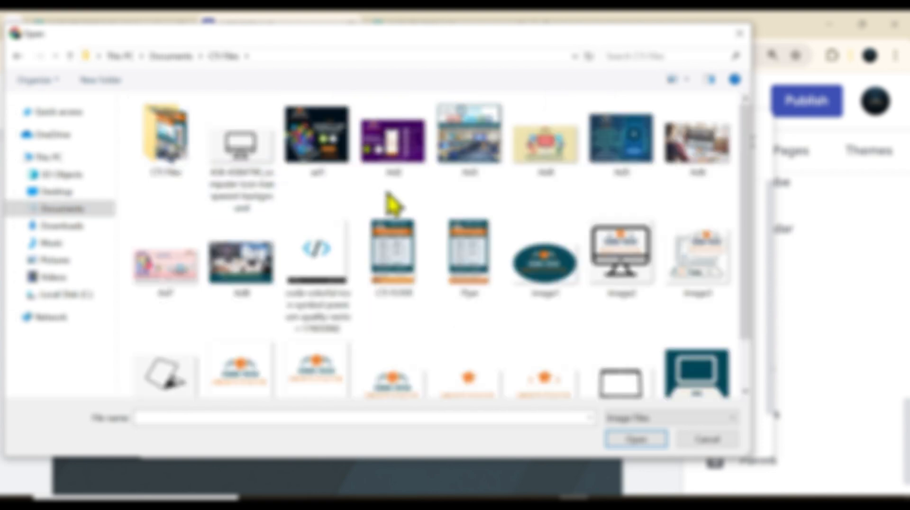
pyautogui.moveTo(747, 228); pyautogui.dragTo(742, 274)
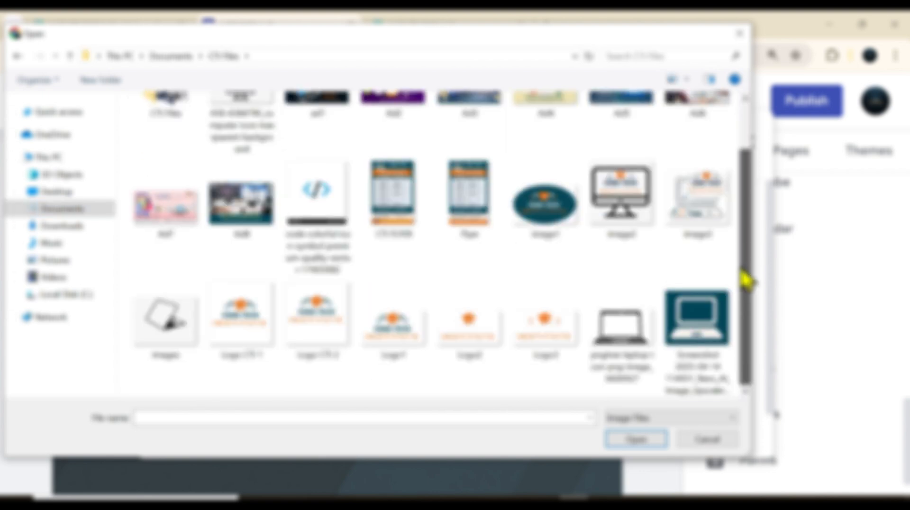
pyautogui.click(240, 328)
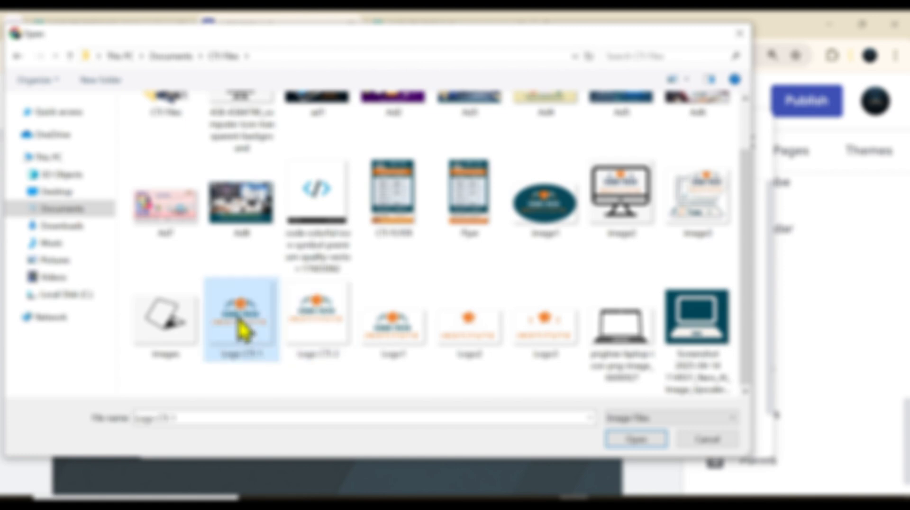
pyautogui.click(636, 439)
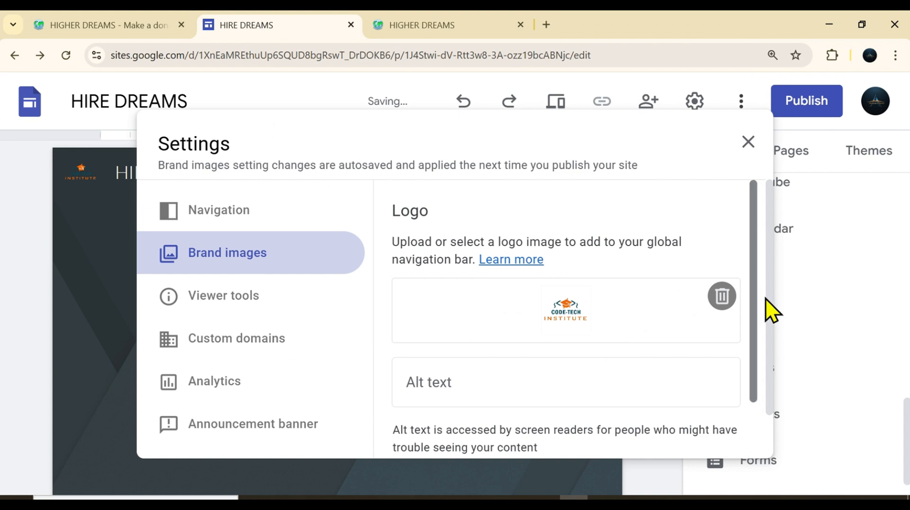
pyautogui.moveTo(769, 322); pyautogui.dragTo(772, 376)
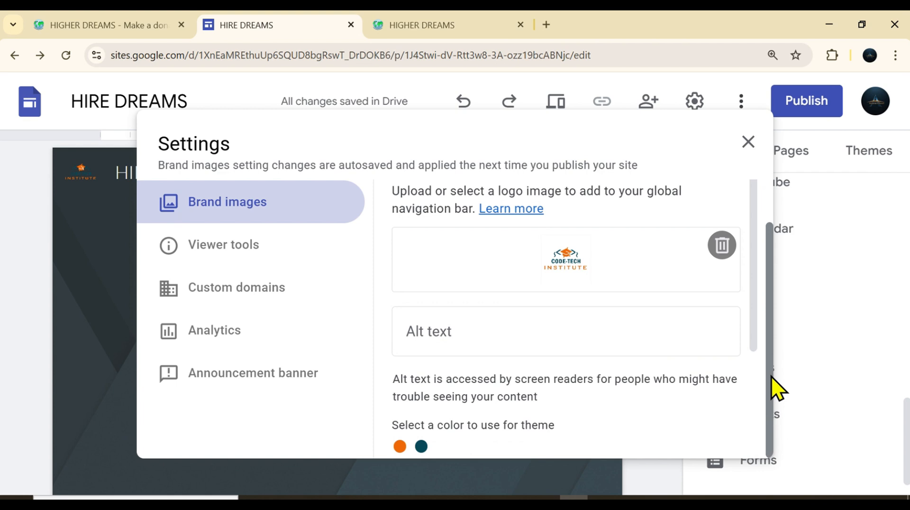
pyautogui.click(749, 145)
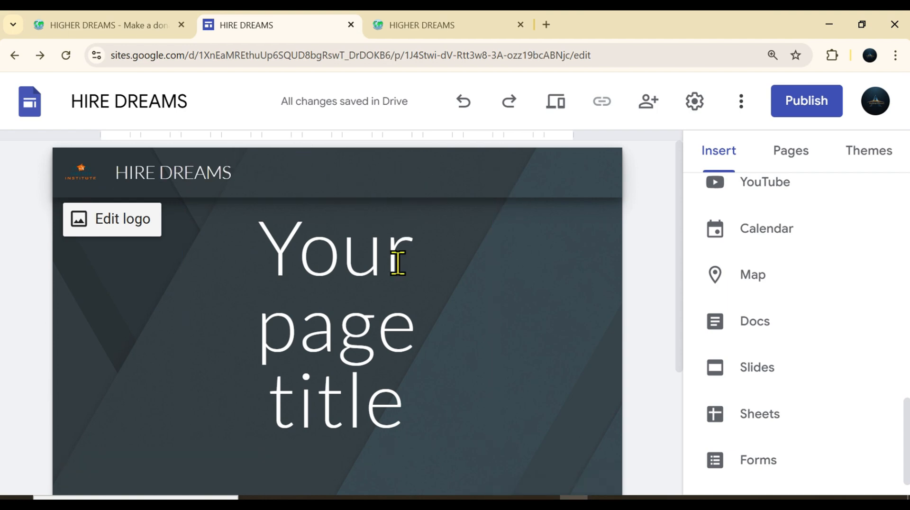
# Step: Replace the header's page title with "Welcome to", following the banner wording of the published example site
pyautogui.click(420, 278)
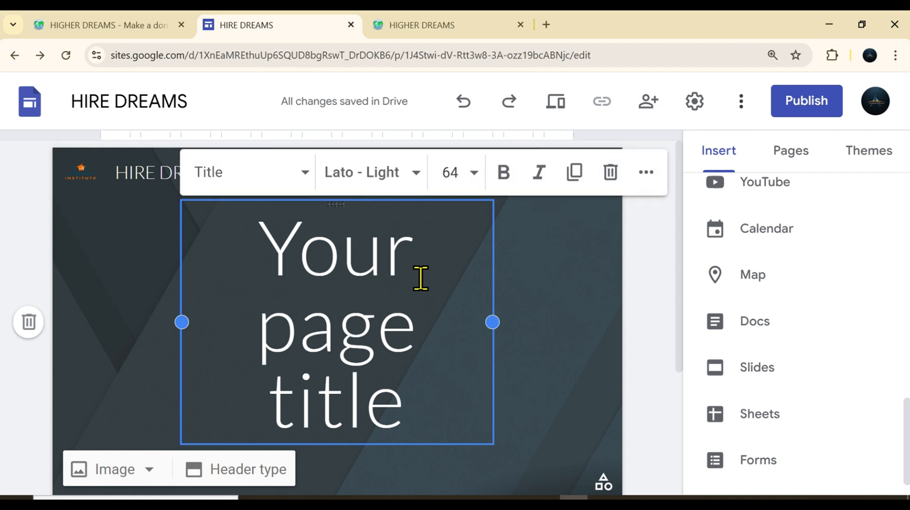
pyautogui.click(447, 34)
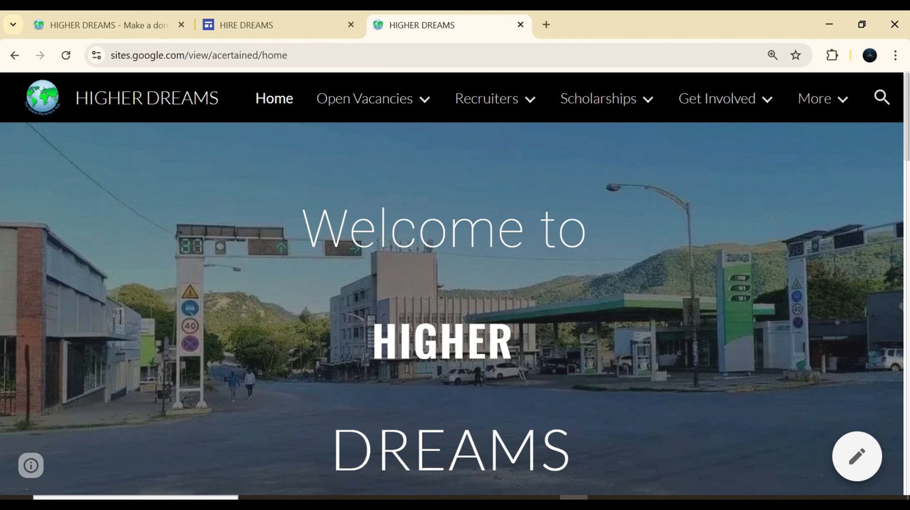
pyautogui.scroll(-1, 907, 147)
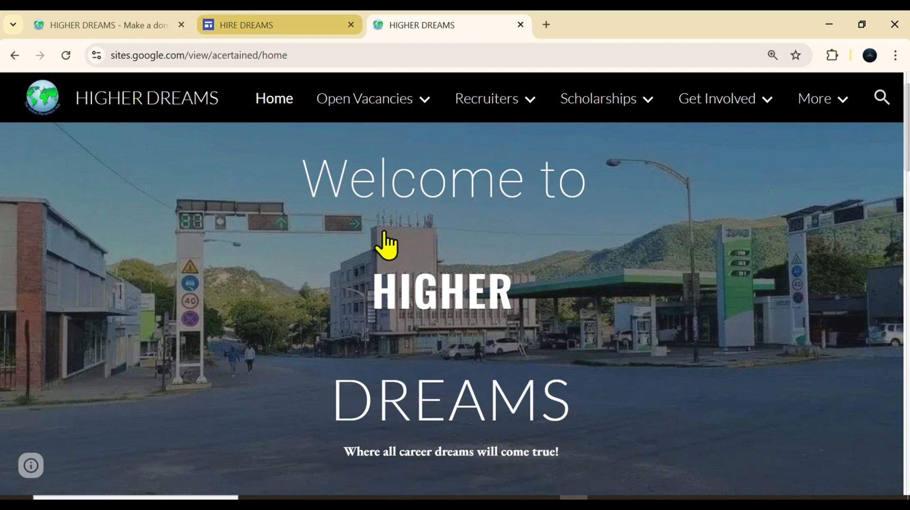
pyautogui.click(268, 25)
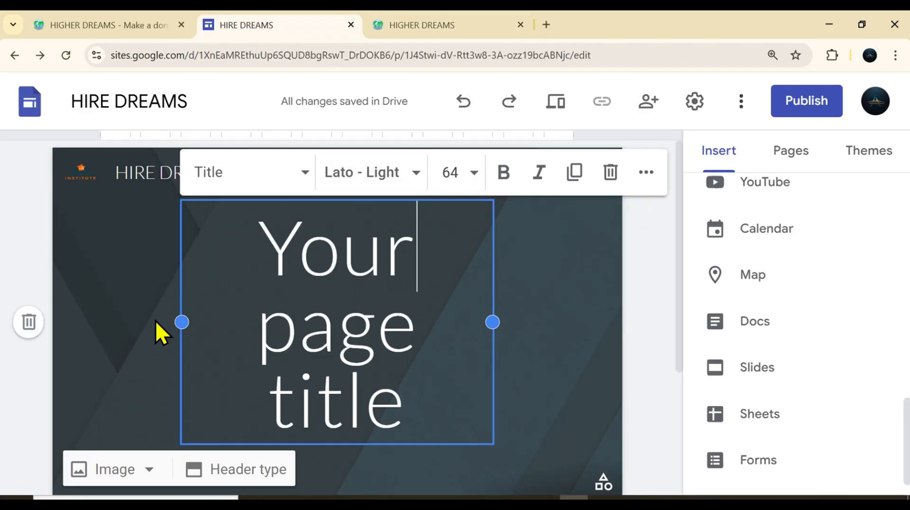
pyautogui.click(359, 345)
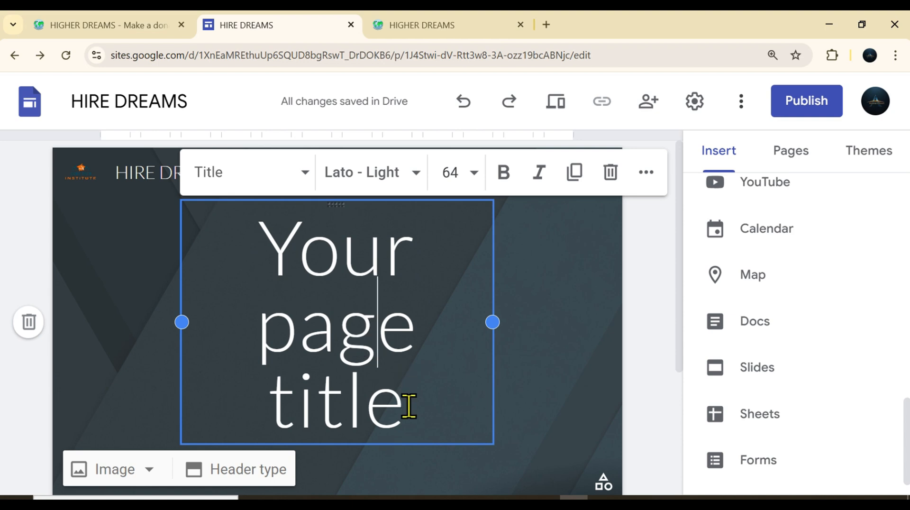
pyautogui.moveTo(410, 412); pyautogui.dragTo(266, 269)
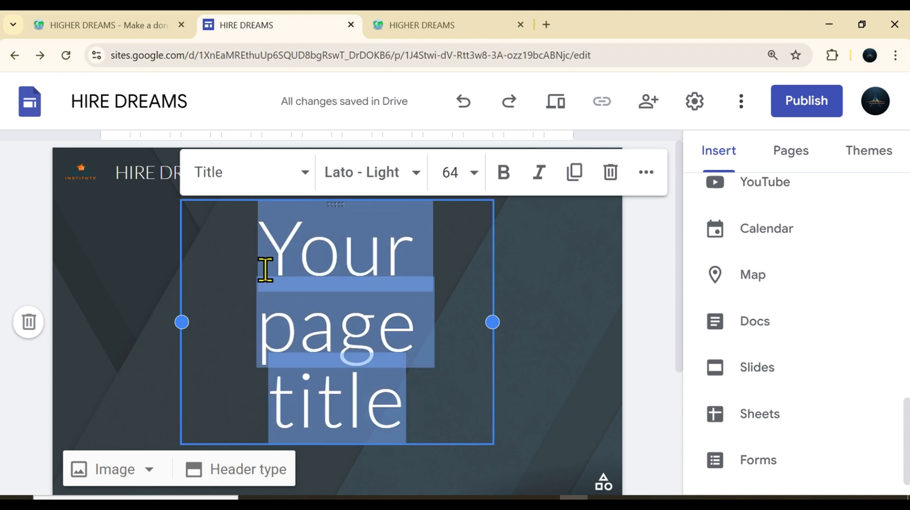
pyautogui.write('W')
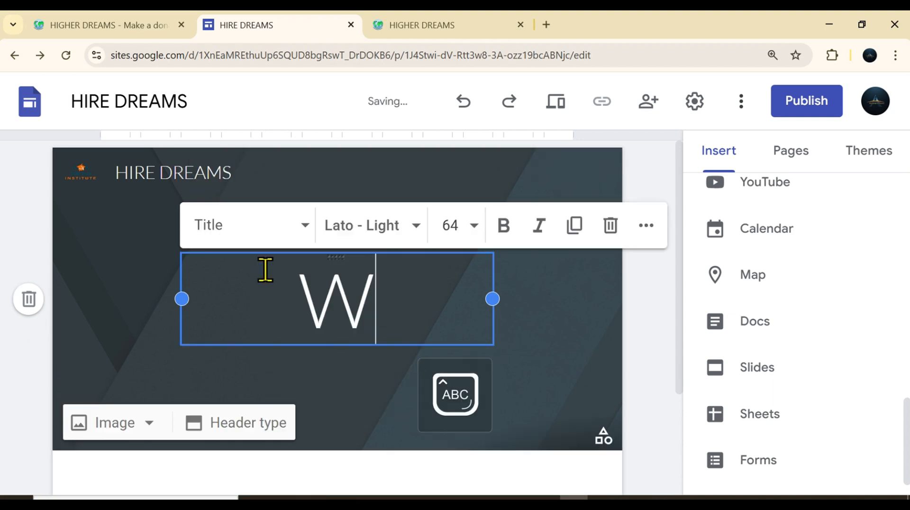
pyautogui.write('elc')
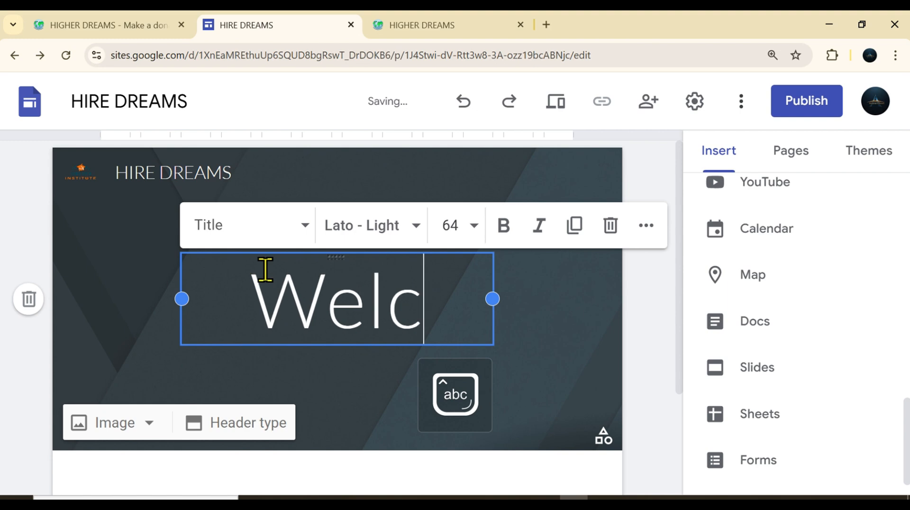
pyautogui.write('ome to')
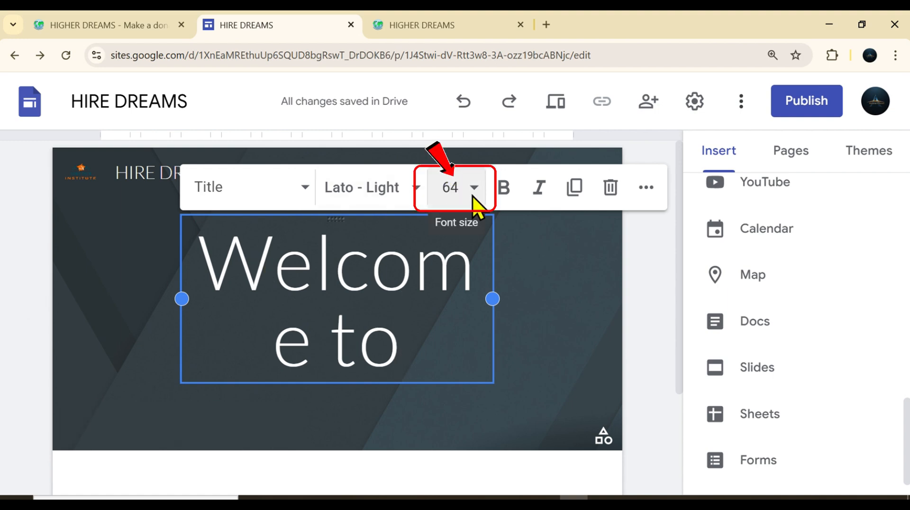
# Step: Set the font size of the whole "Welcome to" title to 36
pyautogui.click(423, 315)
pyautogui.moveTo(406, 357); pyautogui.dragTo(214, 271)
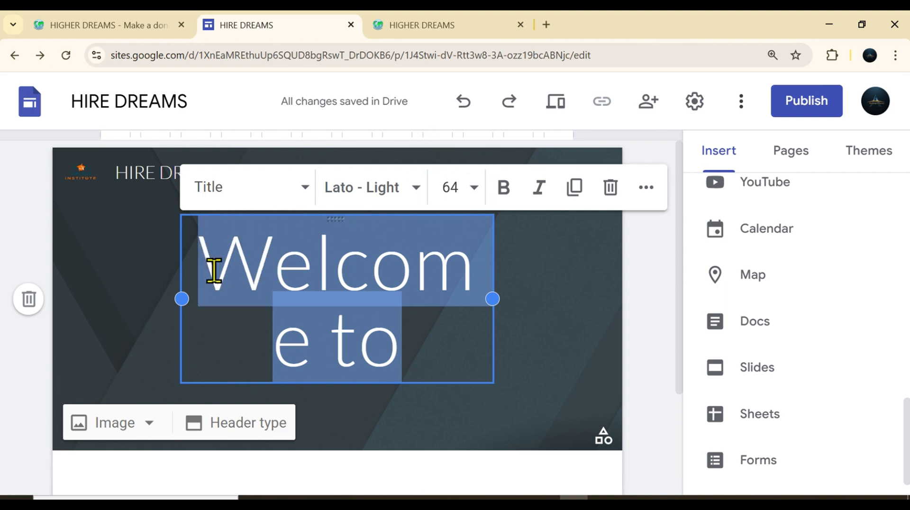
pyautogui.click(474, 186)
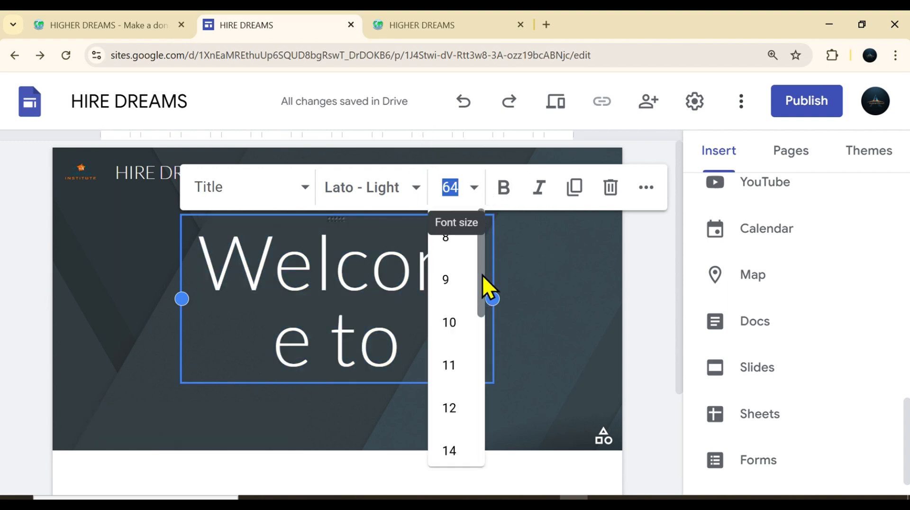
pyautogui.moveTo(482, 274); pyautogui.dragTo(478, 377)
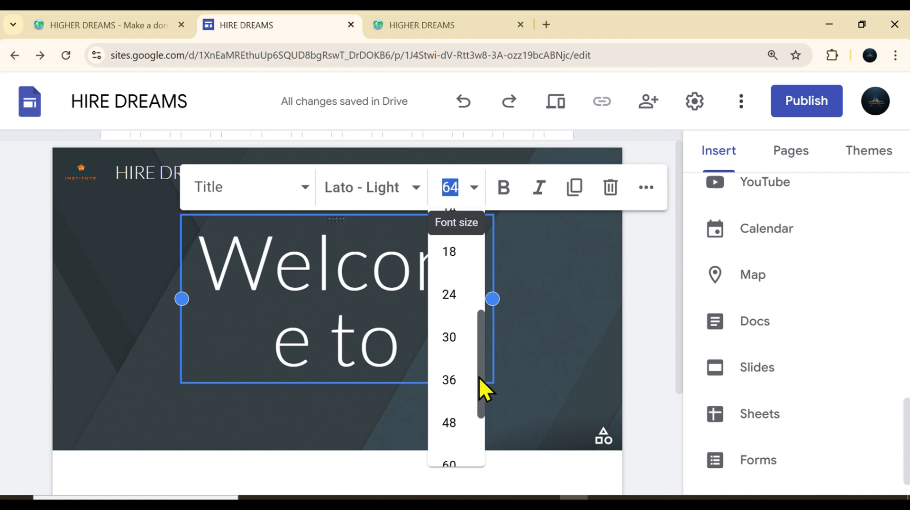
pyautogui.click(452, 379)
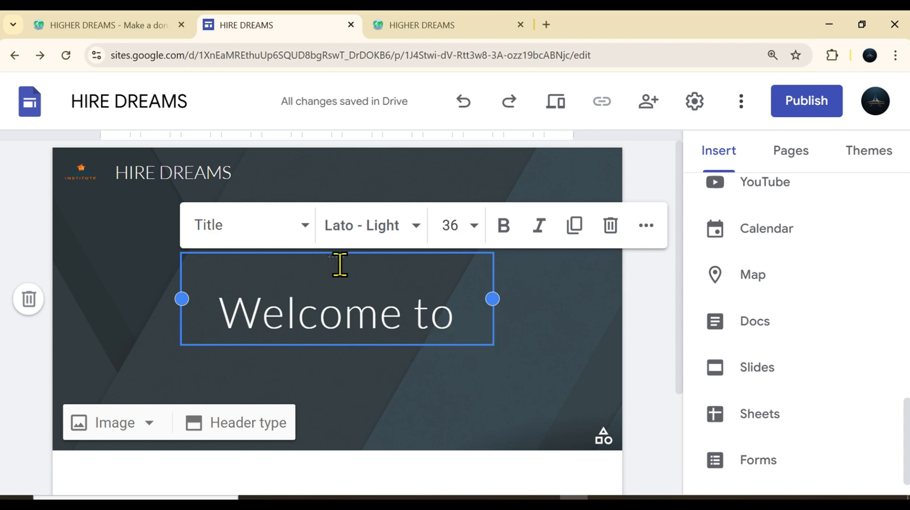
pyautogui.click(584, 334)
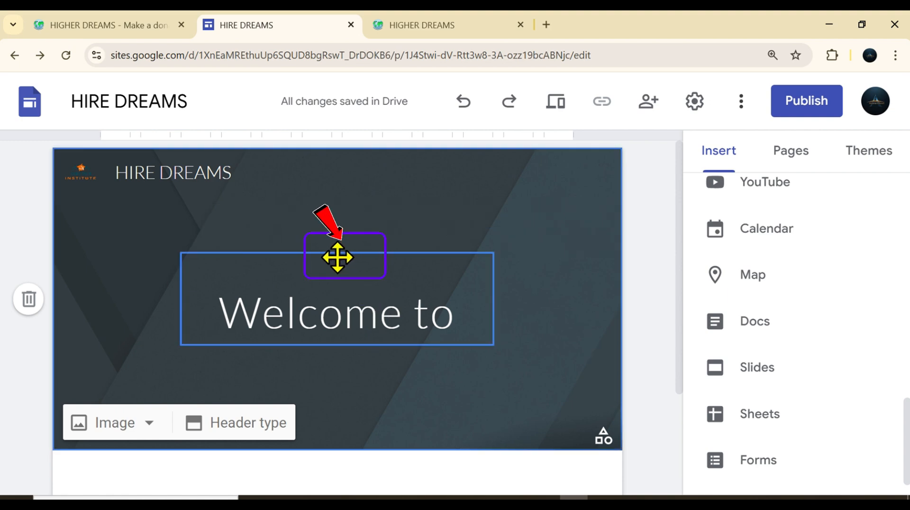
# Step: Try to move the "Welcome to" box within the header and to start a new line beneath its text
pyautogui.moveTo(337, 257); pyautogui.dragTo(359, 233)
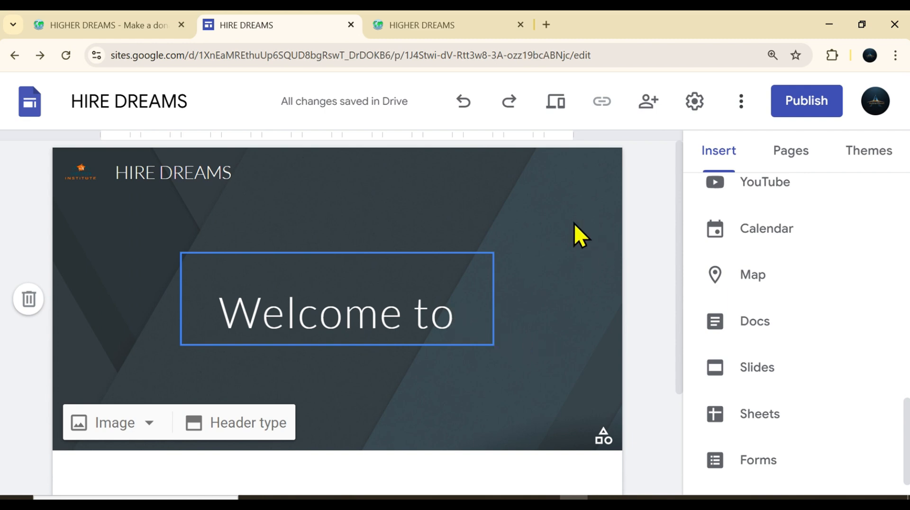
pyautogui.click(452, 317)
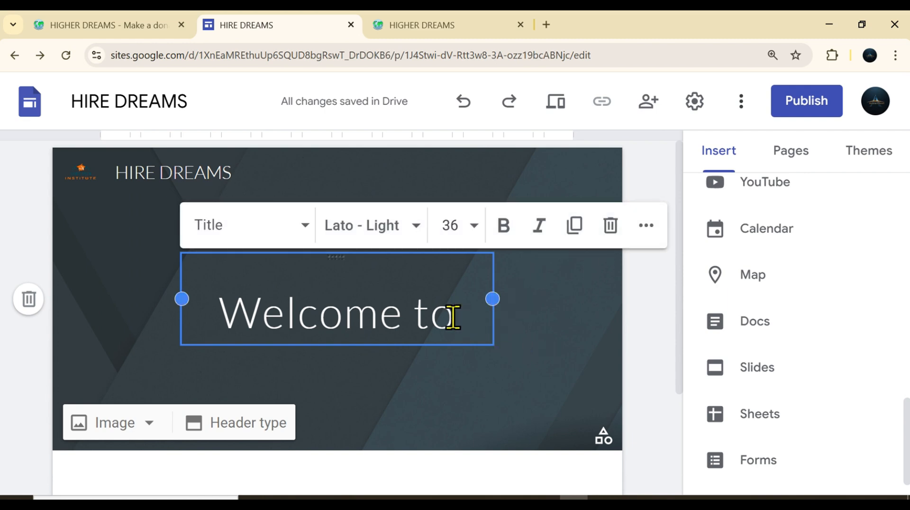
pyautogui.press('Return')
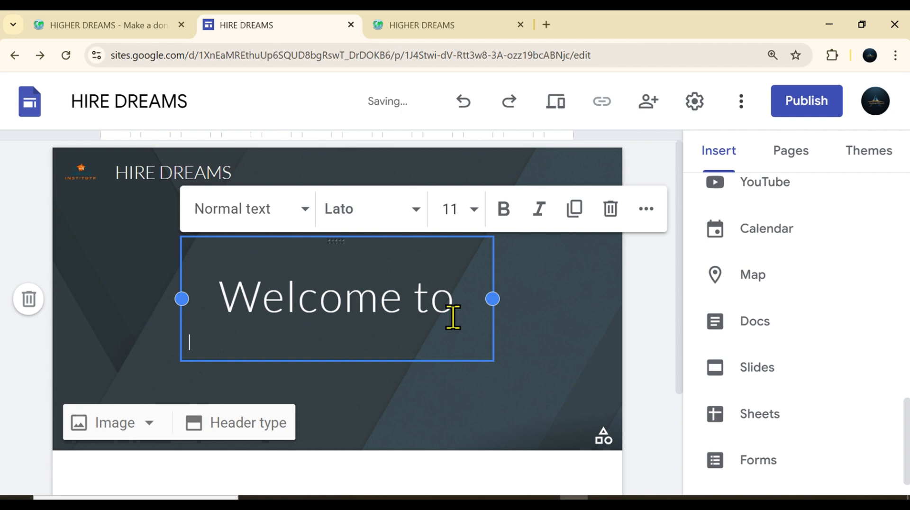
pyautogui.press('BackSpace')
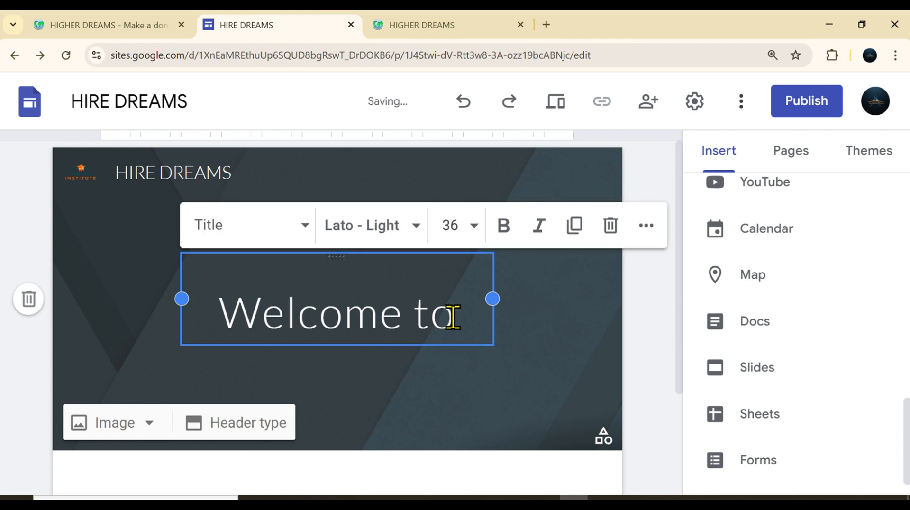
pyautogui.click(527, 323)
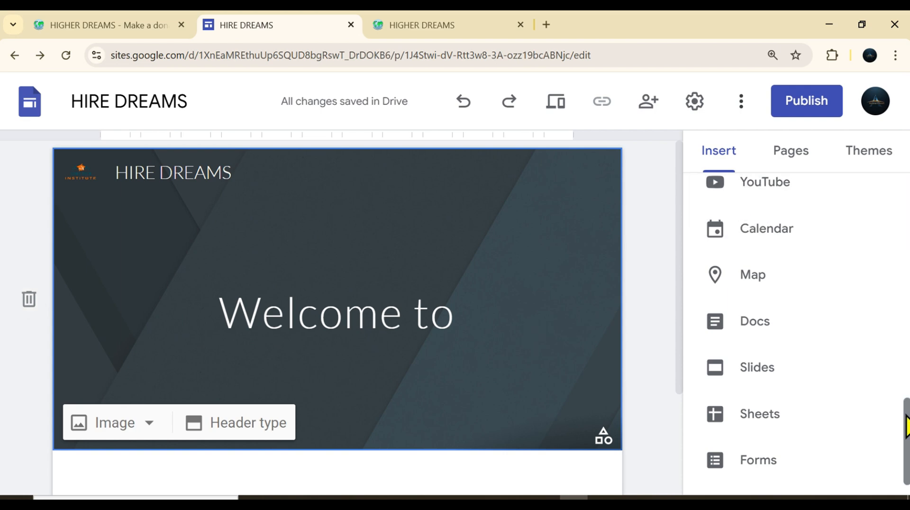
# Step: Insert a text box and place it in the header directly beneath the "Welcome to" title, checking the published example's banner layout
pyautogui.moveTo(906, 427); pyautogui.dragTo(906, 200)
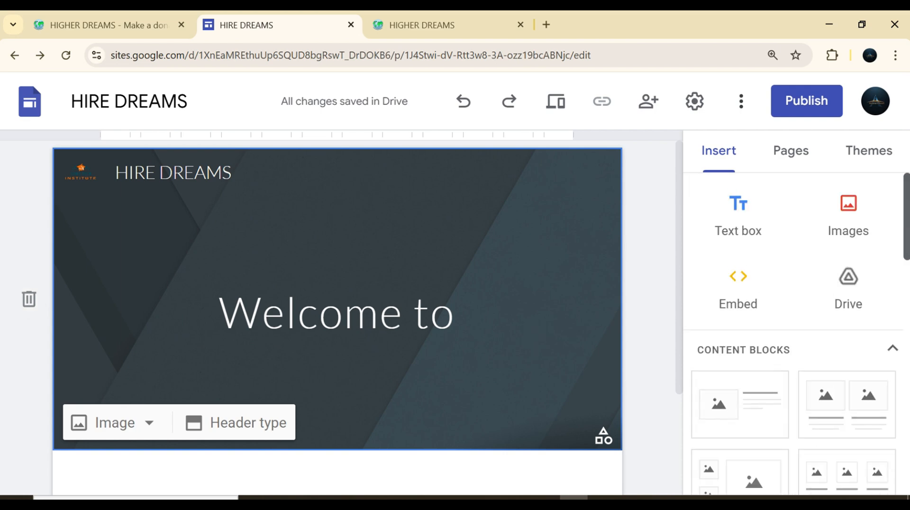
pyautogui.click(719, 161)
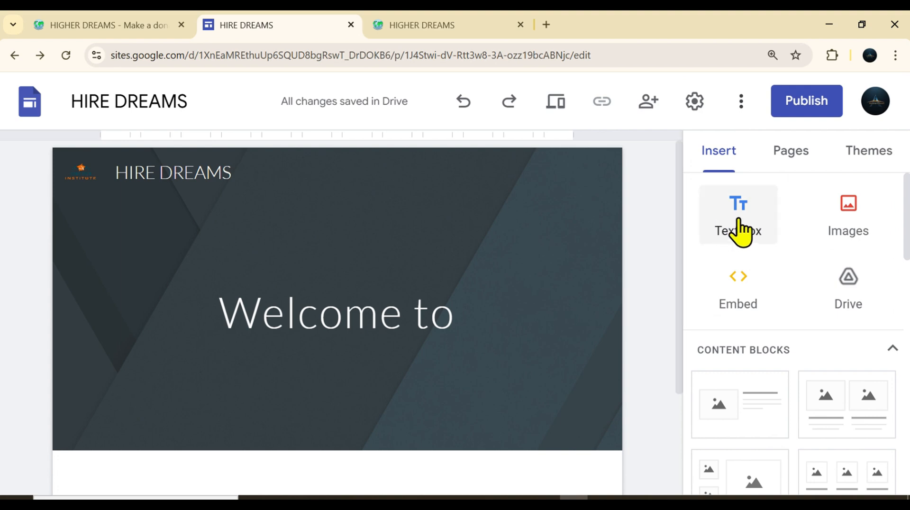
pyautogui.click(466, 23)
pyautogui.moveTo(417, 99)
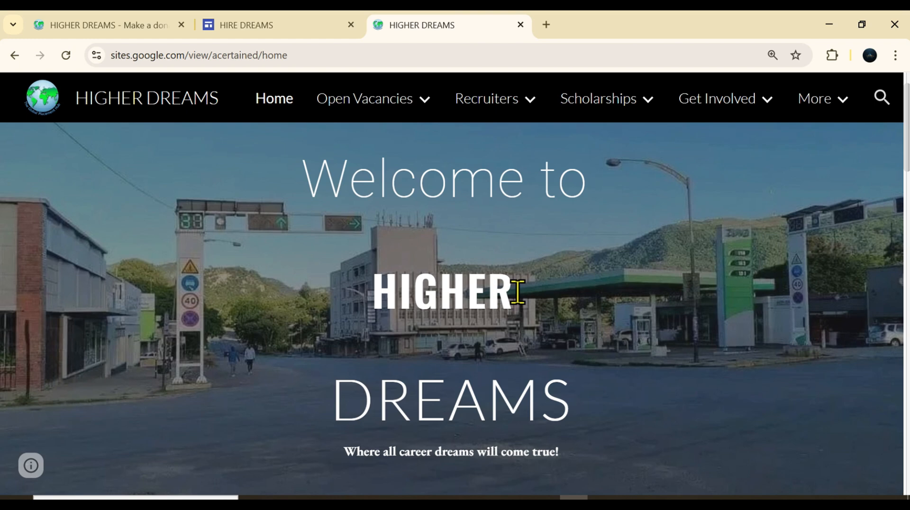
pyautogui.click(280, 25)
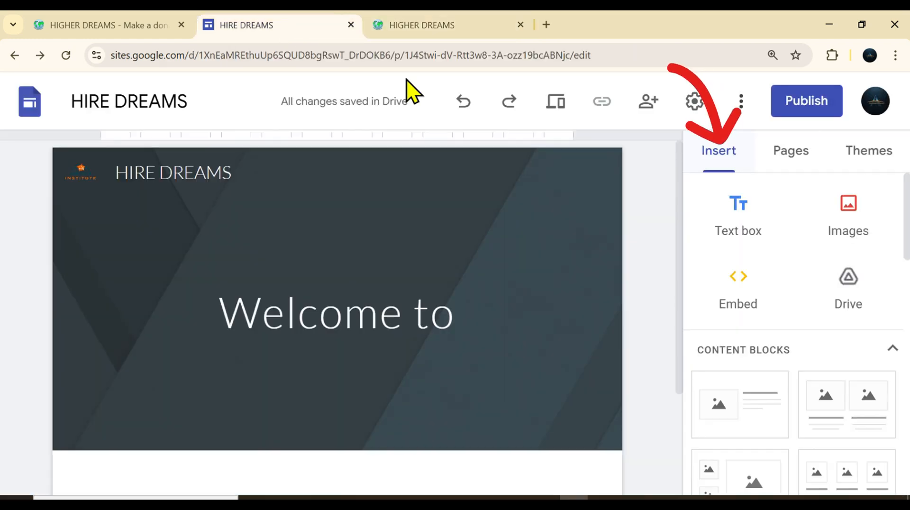
pyautogui.click(742, 212)
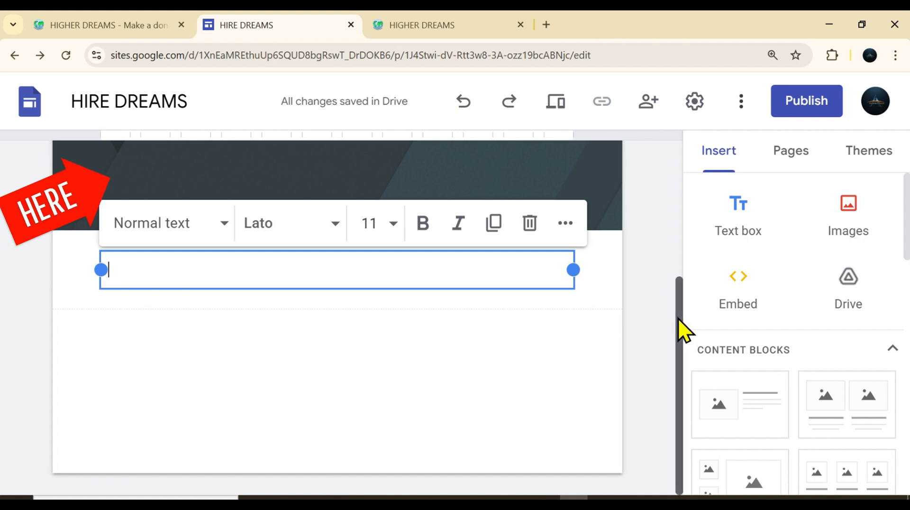
pyautogui.moveTo(679, 319); pyautogui.dragTo(679, 286)
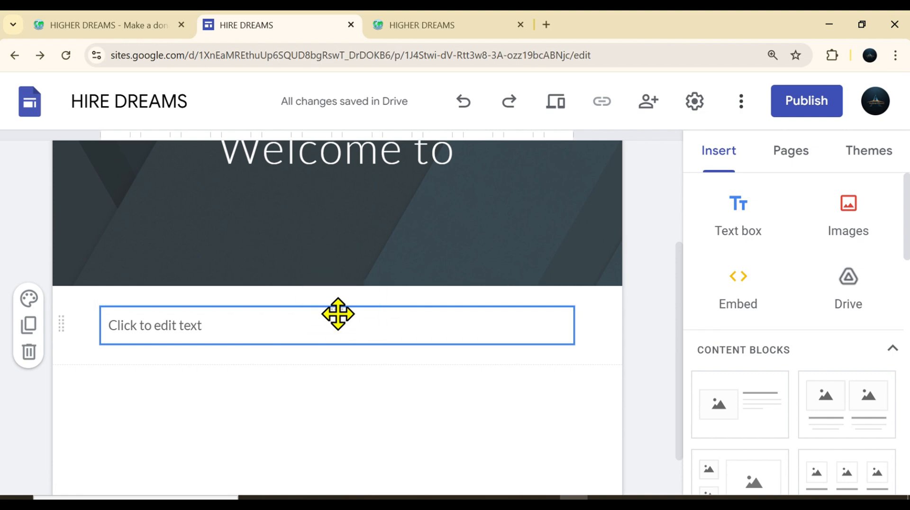
pyautogui.moveTo(337, 313); pyautogui.dragTo(339, 234)
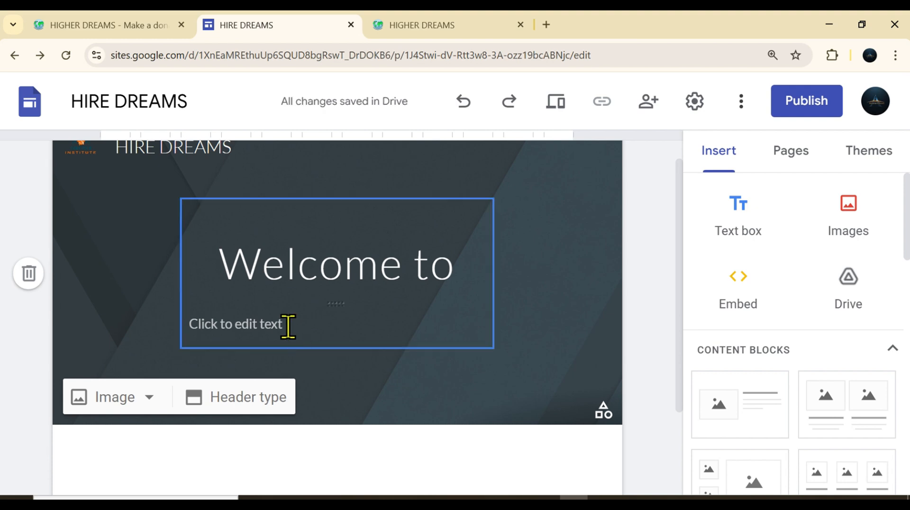
# Step: Enter "HIGHER" in the empty text box beneath the "Welcome to" title
pyautogui.click(286, 326)
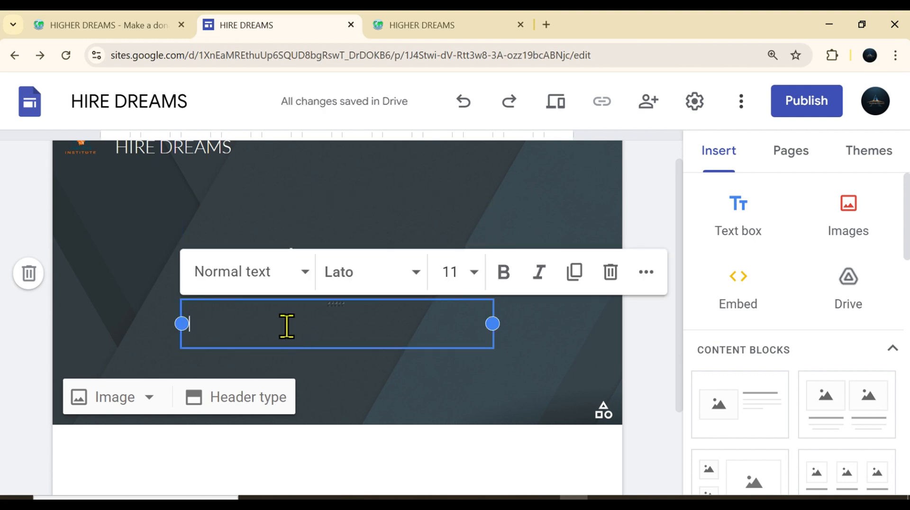
pyautogui.press('capslock')
pyautogui.write('HIRE')
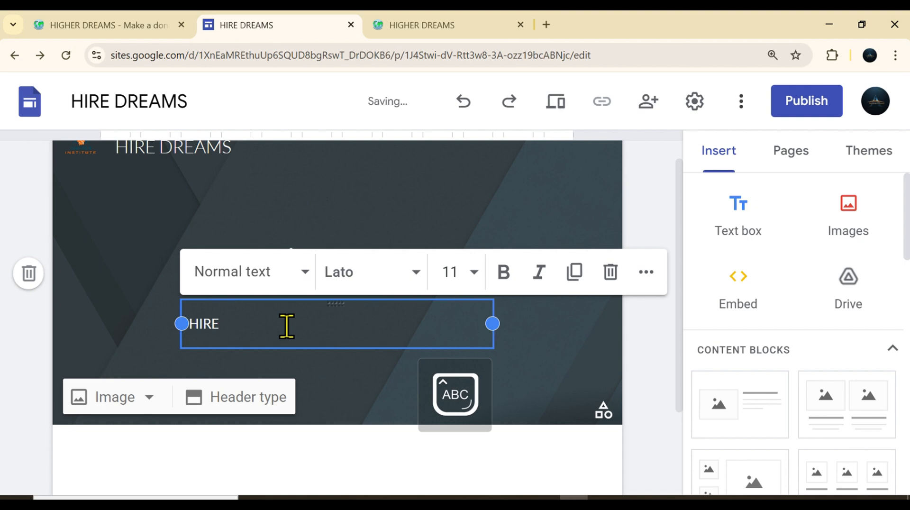
pyautogui.press('BackSpace')
pyautogui.press('BackSpace')
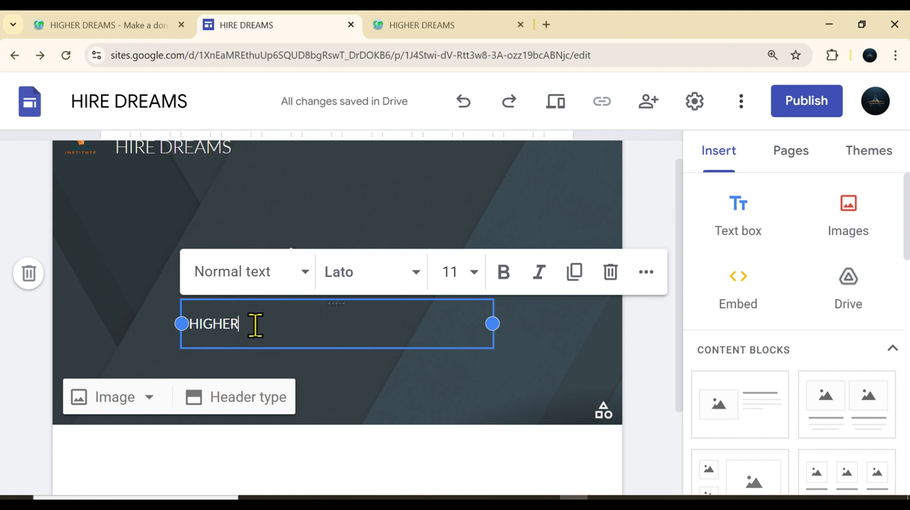
# Step: Apply the Heading style to "HIGHER" and make the whole word bold
pyautogui.click(304, 284)
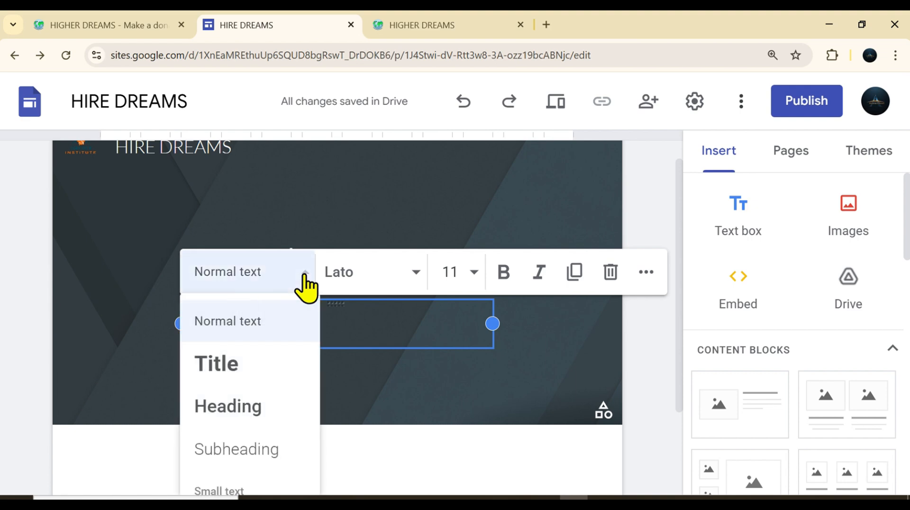
pyautogui.click(254, 416)
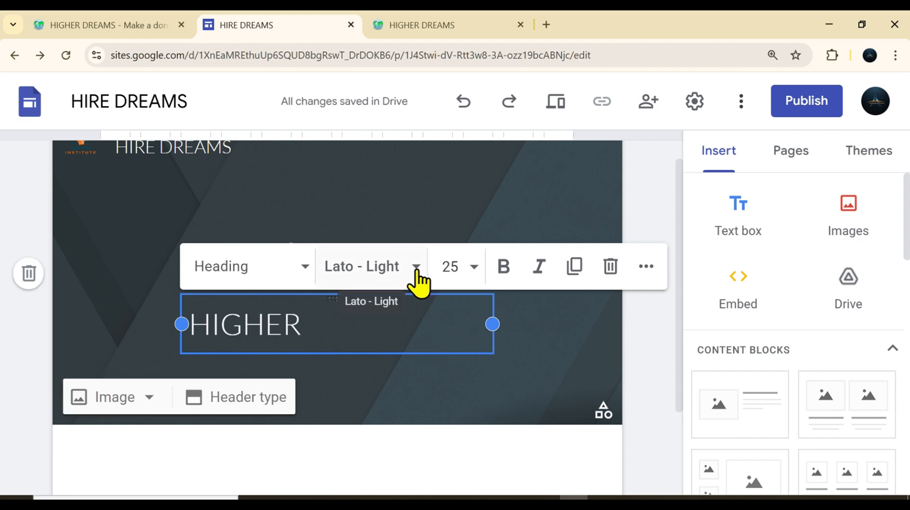
pyautogui.click(498, 277)
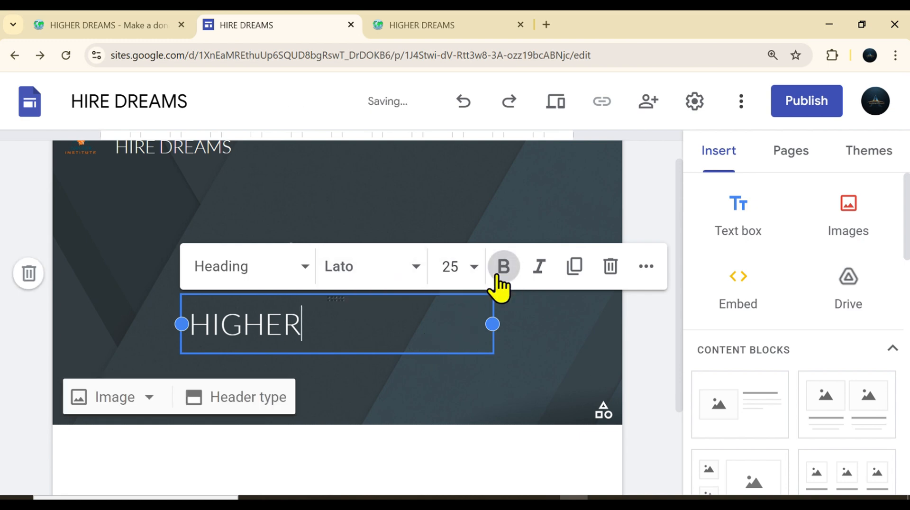
pyautogui.moveTo(314, 333); pyautogui.dragTo(195, 331)
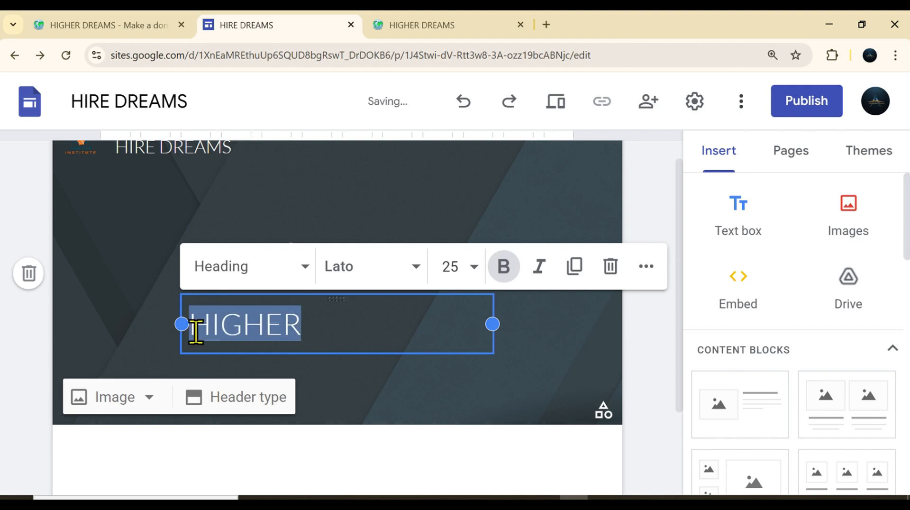
pyautogui.click(506, 277)
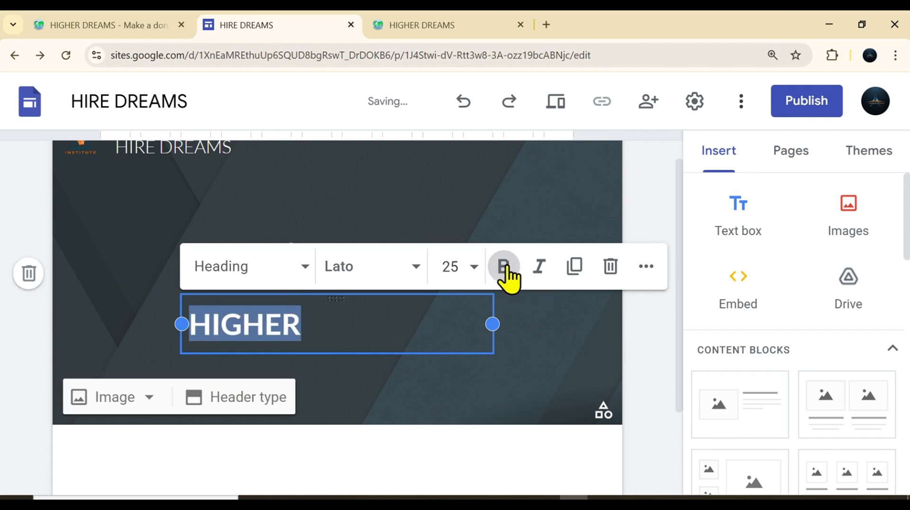
# Step: Center-align the "HIGHER" heading within its text box
pyautogui.click(646, 267)
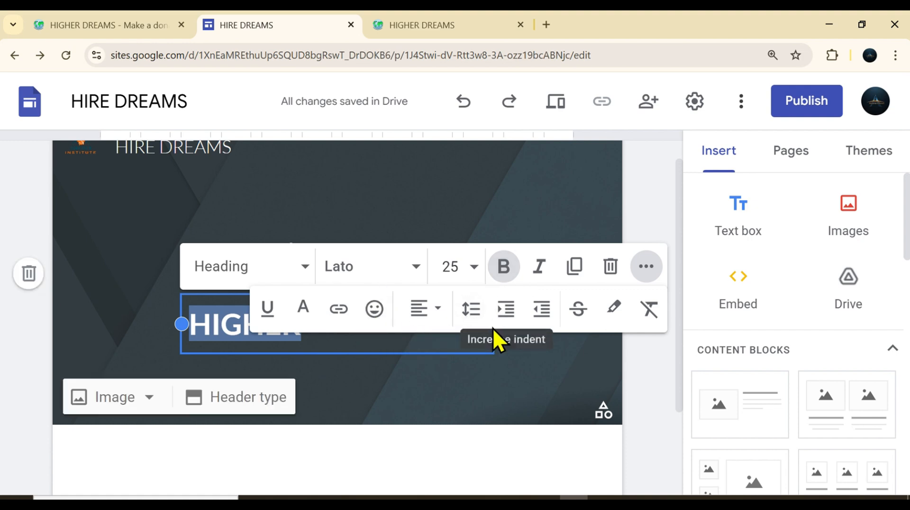
pyautogui.click(433, 311)
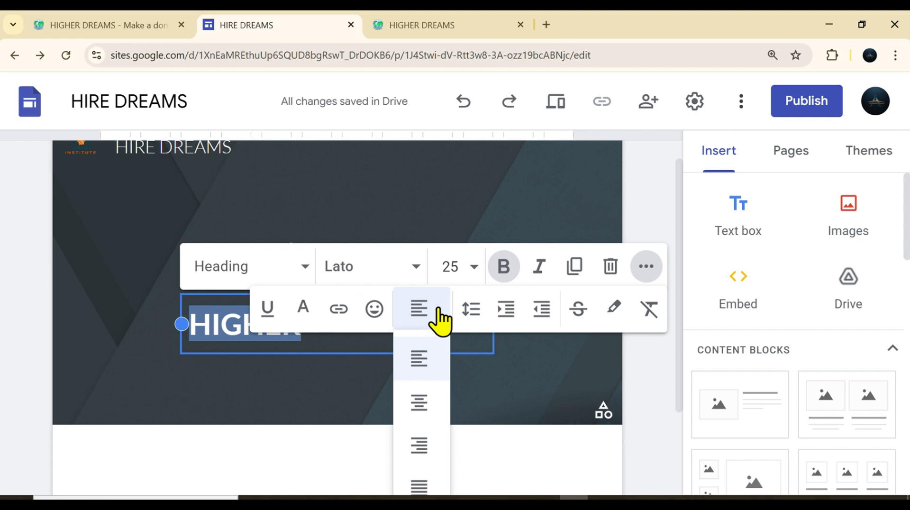
pyautogui.click(425, 402)
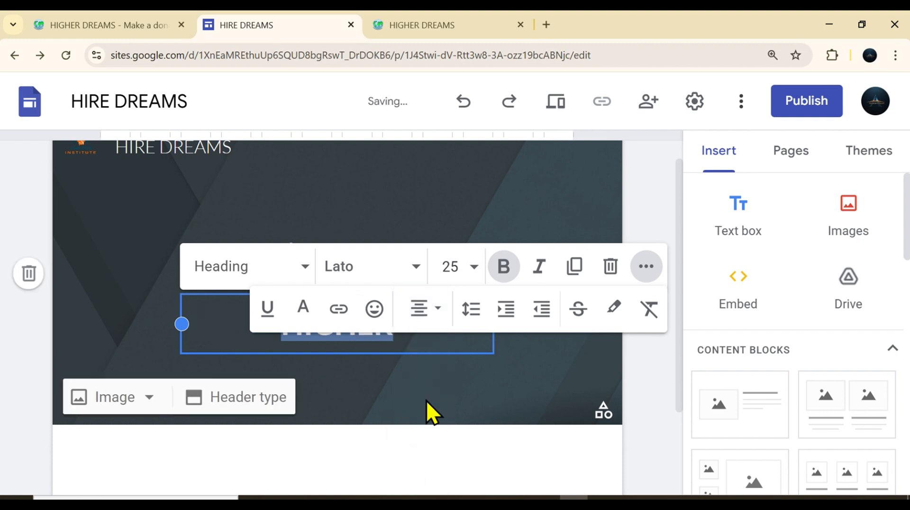
pyautogui.click(473, 385)
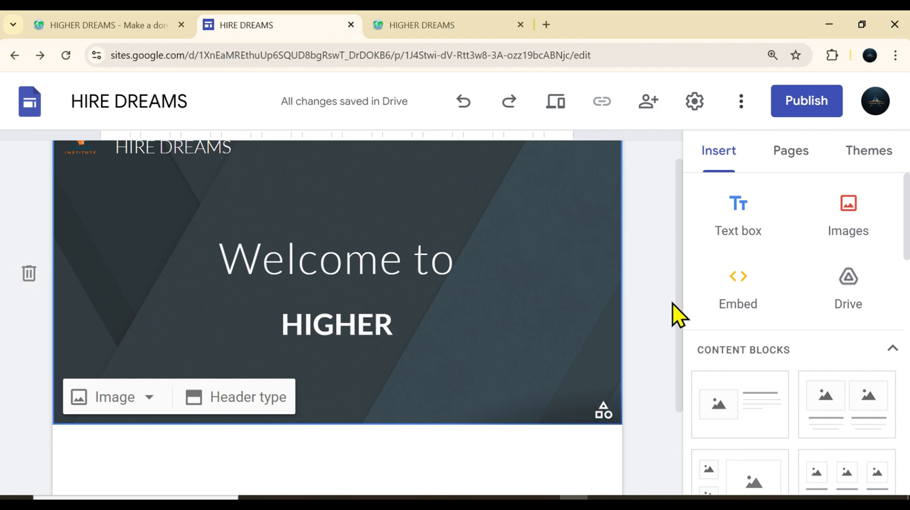
# Step: Insert another text box and place it in the header directly beneath "HIGHER"
pyautogui.moveTo(681, 321); pyautogui.dragTo(681, 346)
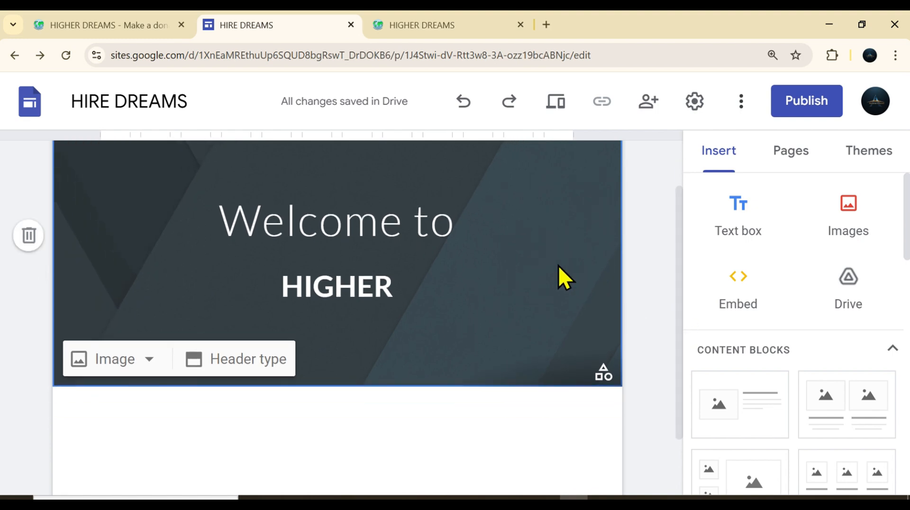
pyautogui.click(745, 213)
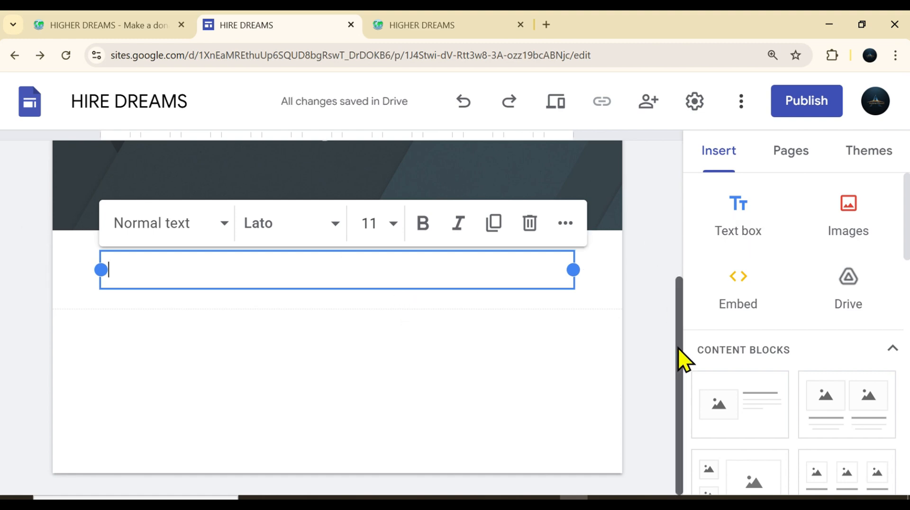
pyautogui.moveTo(678, 349); pyautogui.dragTo(669, 286)
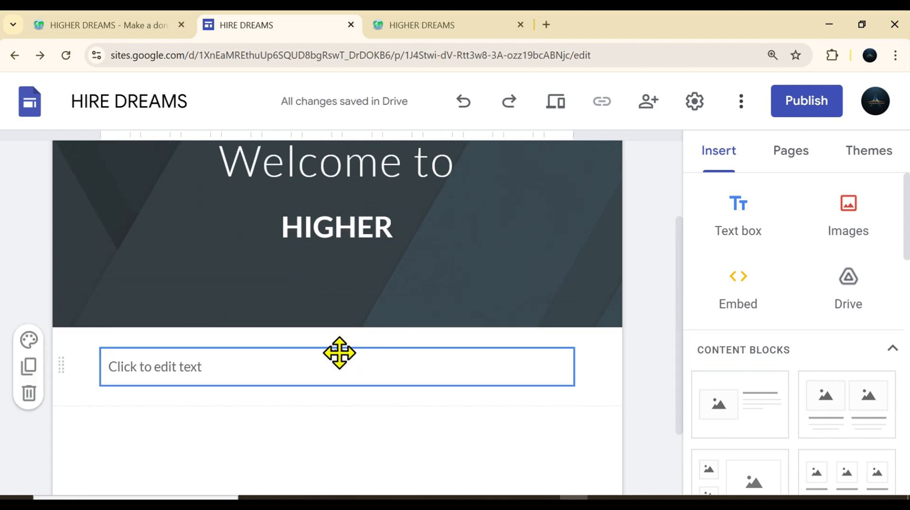
pyautogui.moveTo(339, 353); pyautogui.dragTo(341, 274)
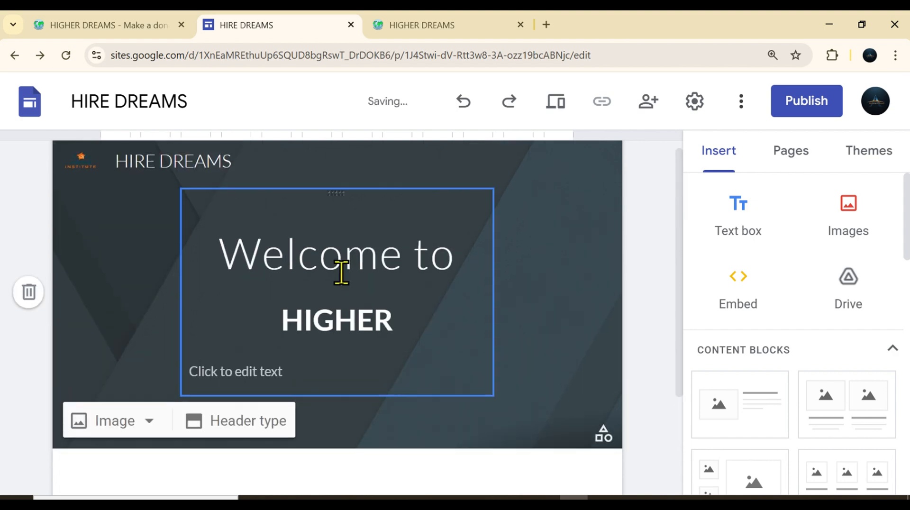
# Step: Enter "DREAMS" in the new text box beneath "HIGHER"
pyautogui.click(233, 392)
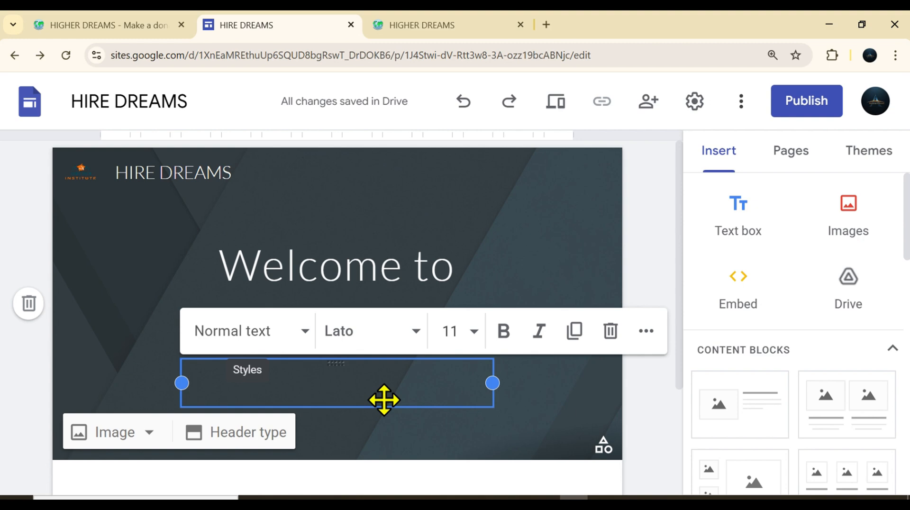
pyautogui.write('DREAMS')
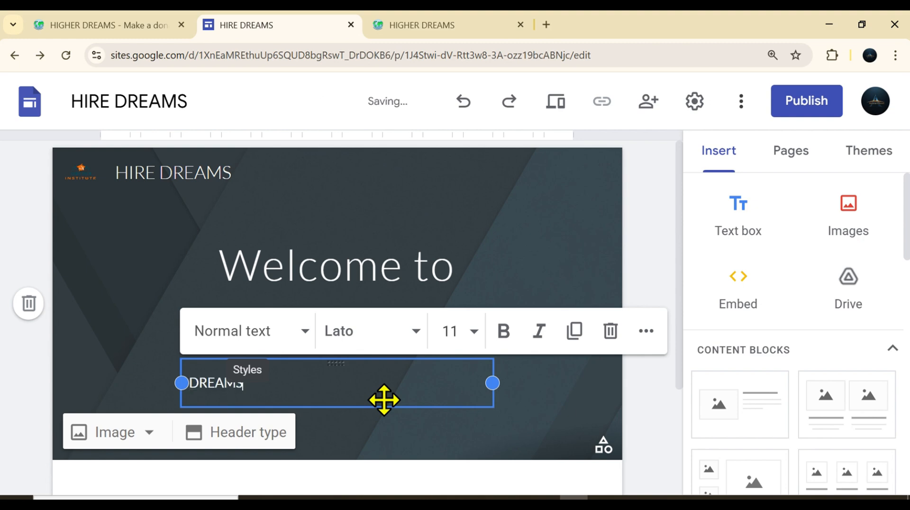
pyautogui.click(592, 380)
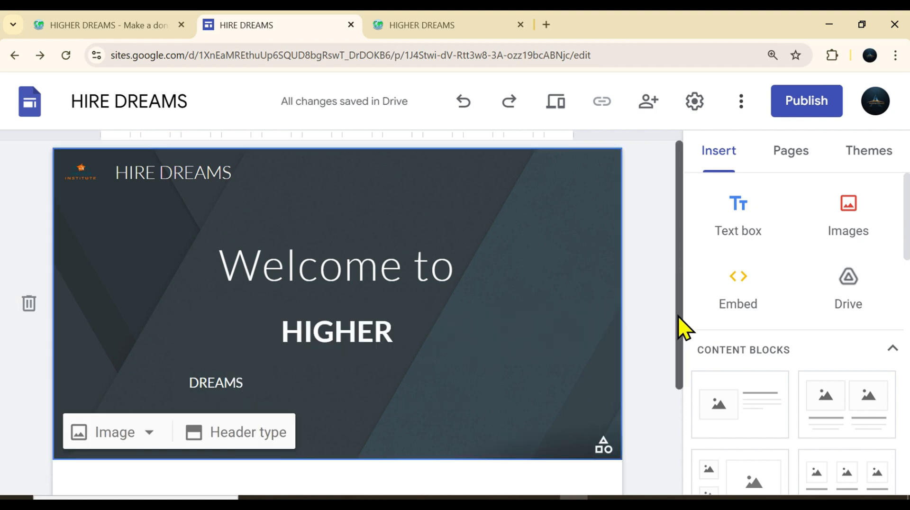
# Step: Apply the Title style at font size 48 to "DREAMS", checking the published example's banner for its look
pyautogui.scroll(-1, 682, 331)
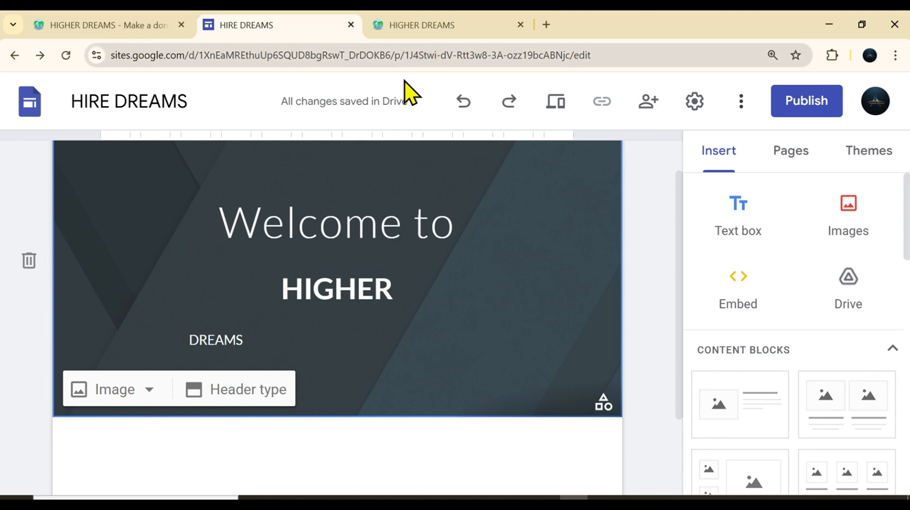
pyautogui.click(465, 19)
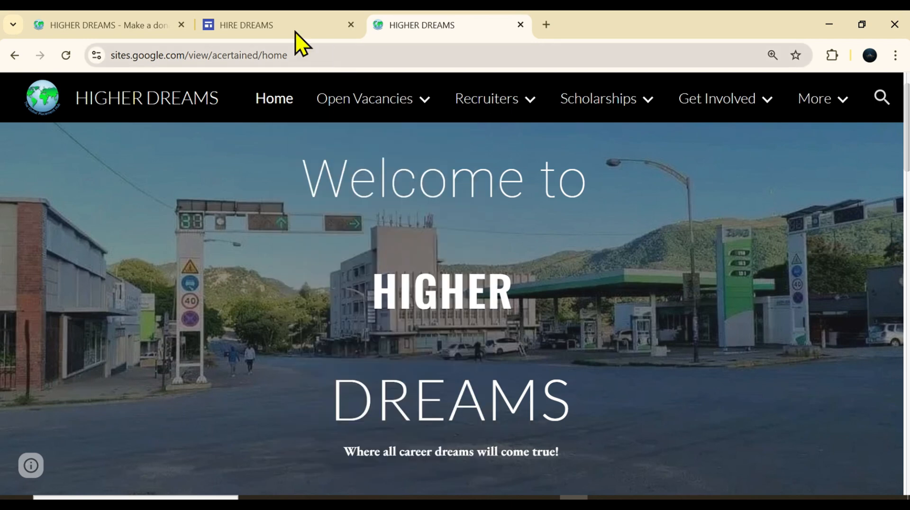
pyautogui.click(289, 22)
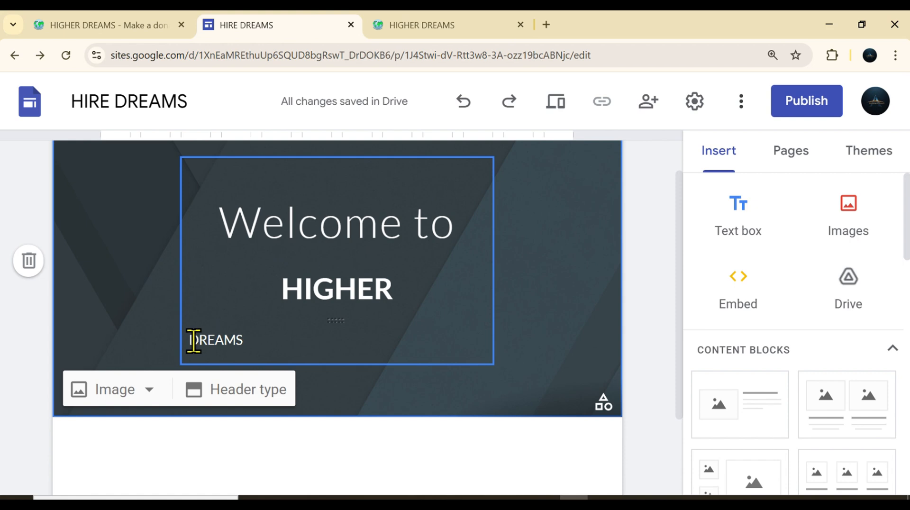
pyautogui.moveTo(192, 341); pyautogui.dragTo(288, 343)
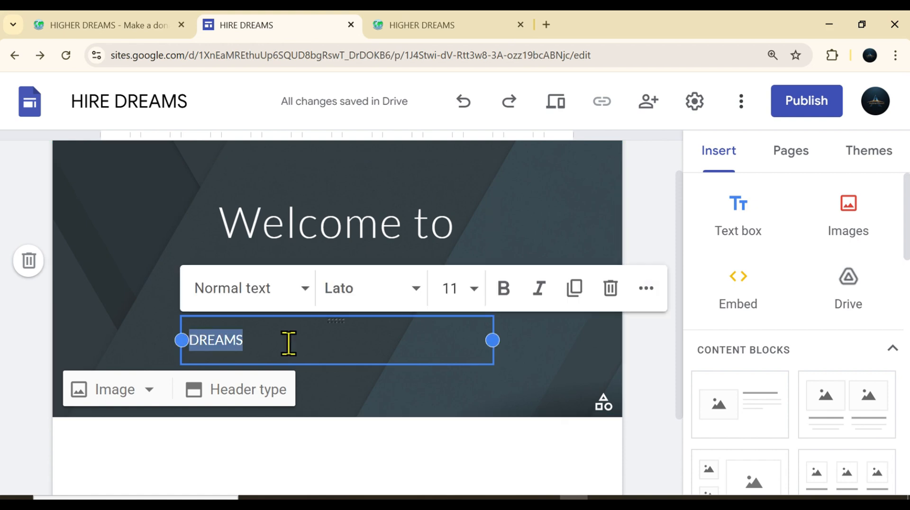
pyautogui.click(304, 290)
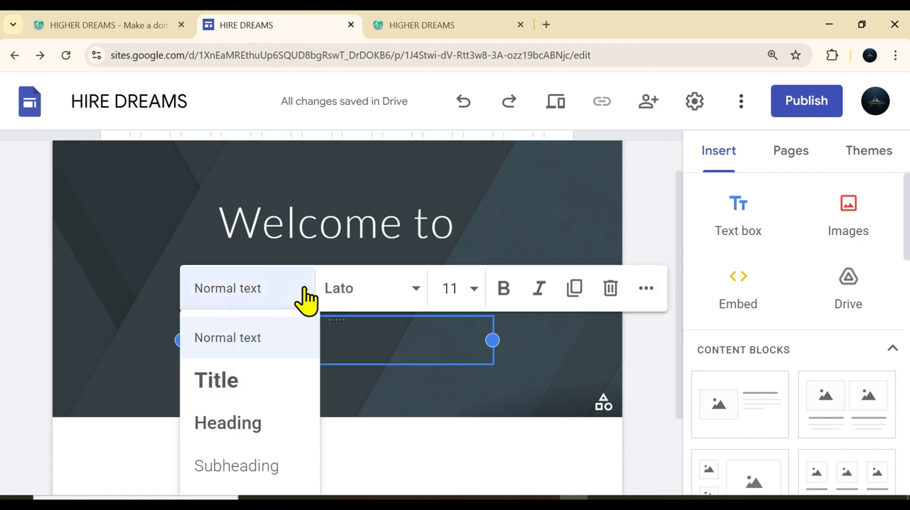
pyautogui.click(244, 383)
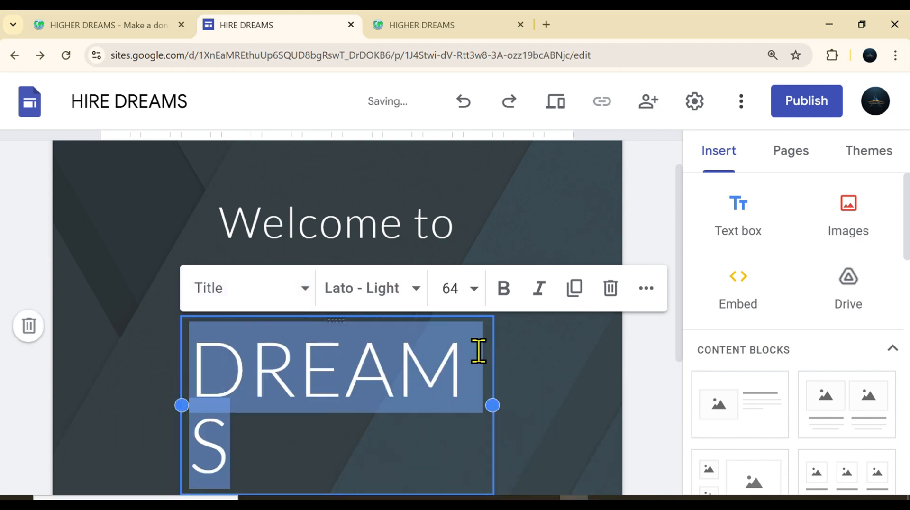
pyautogui.click(474, 289)
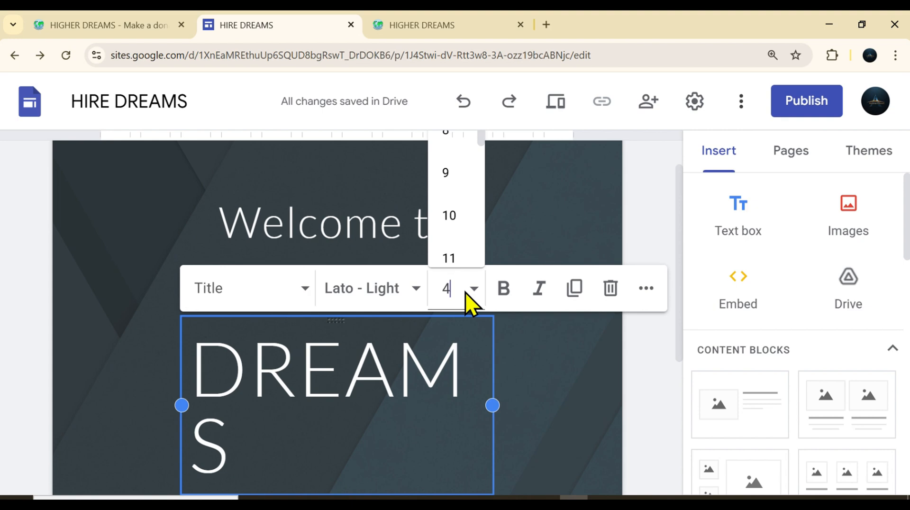
pyautogui.write('48')
pyautogui.press('Return')
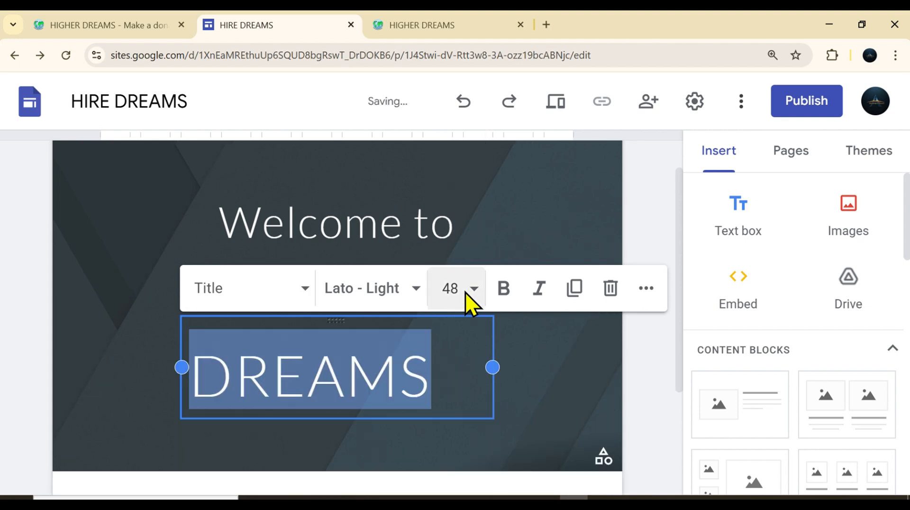
pyautogui.click(568, 400)
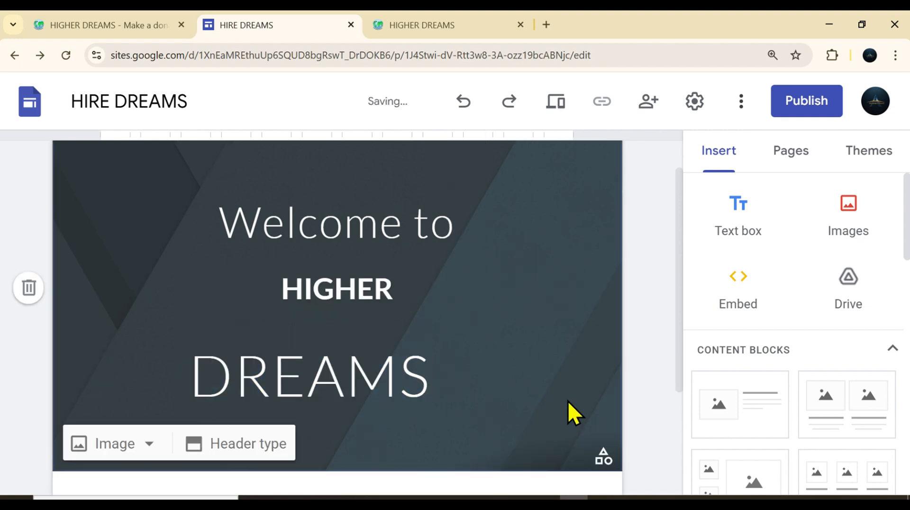
# Step: Center-align "DREAMS" within its text box in the header
pyautogui.click(437, 370)
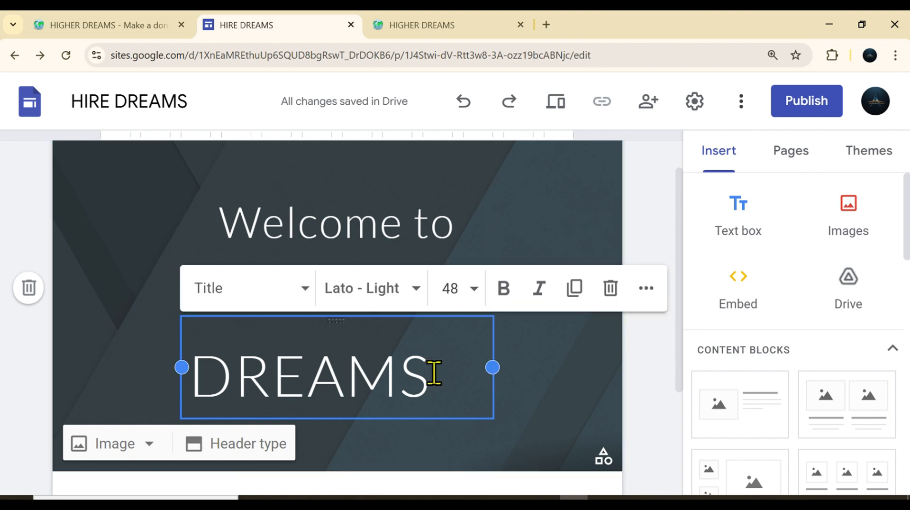
pyautogui.click(645, 290)
pyautogui.click(432, 334)
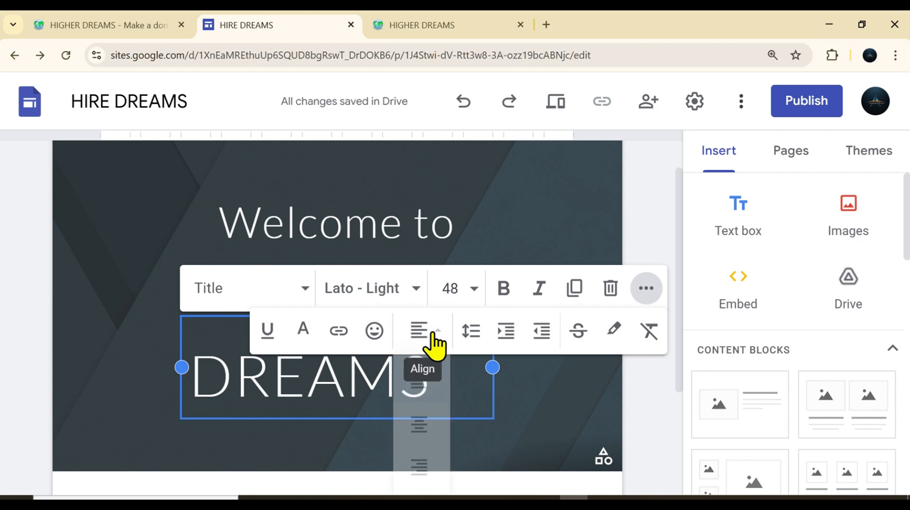
pyautogui.click(420, 427)
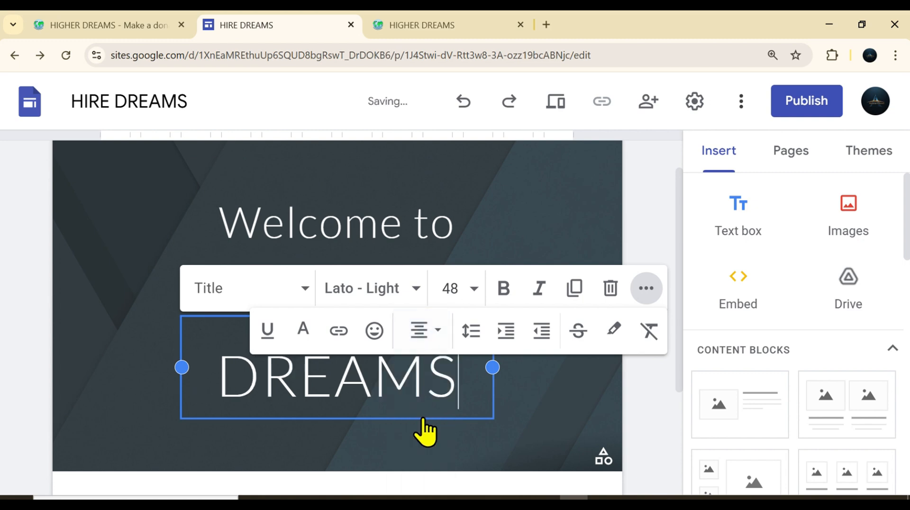
pyautogui.click(566, 407)
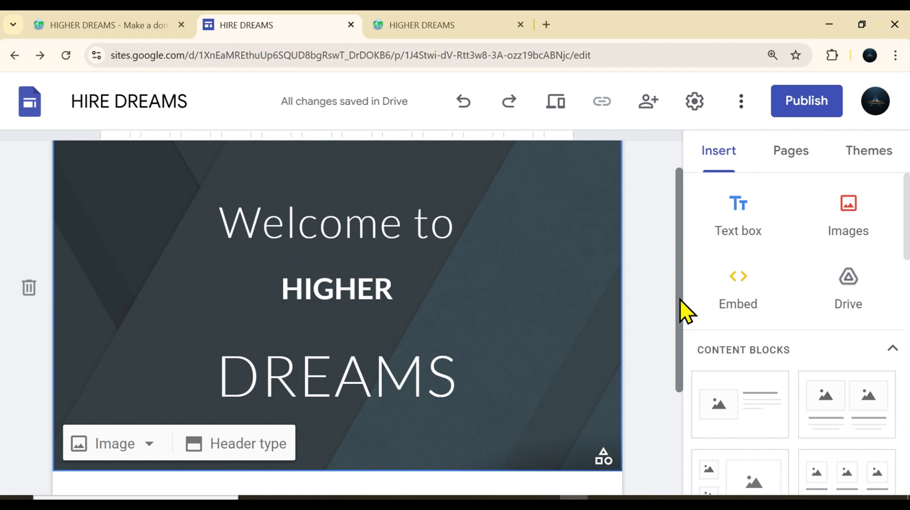
# Step: Preview the site and compare its header banner with the published Higher Dreams example
pyautogui.click(553, 102)
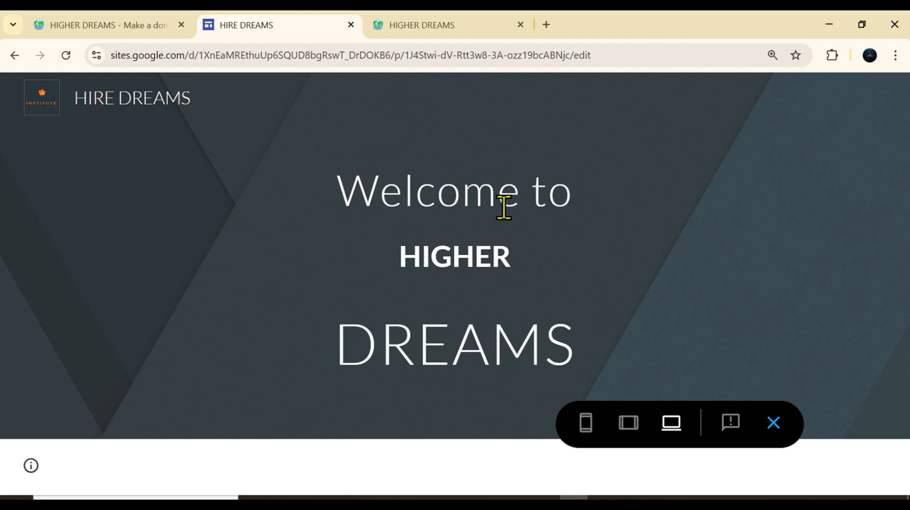
pyautogui.click(418, 24)
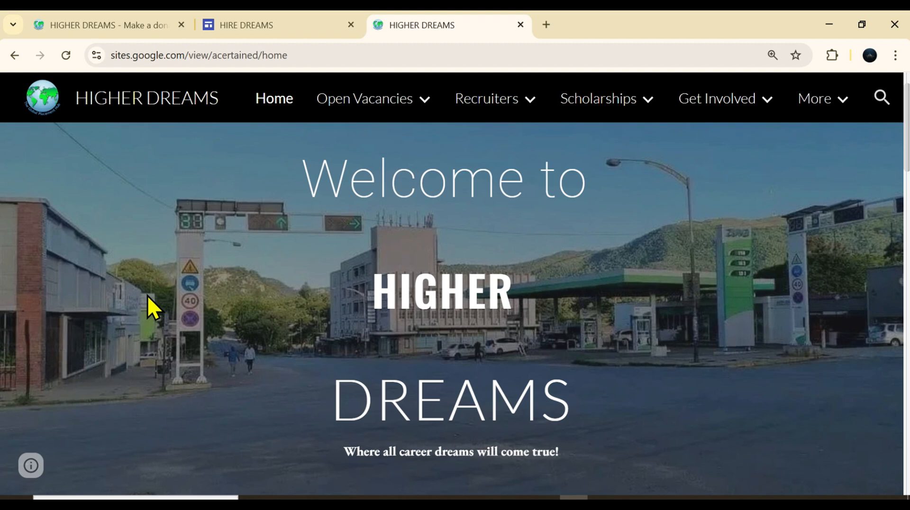
pyautogui.click(255, 26)
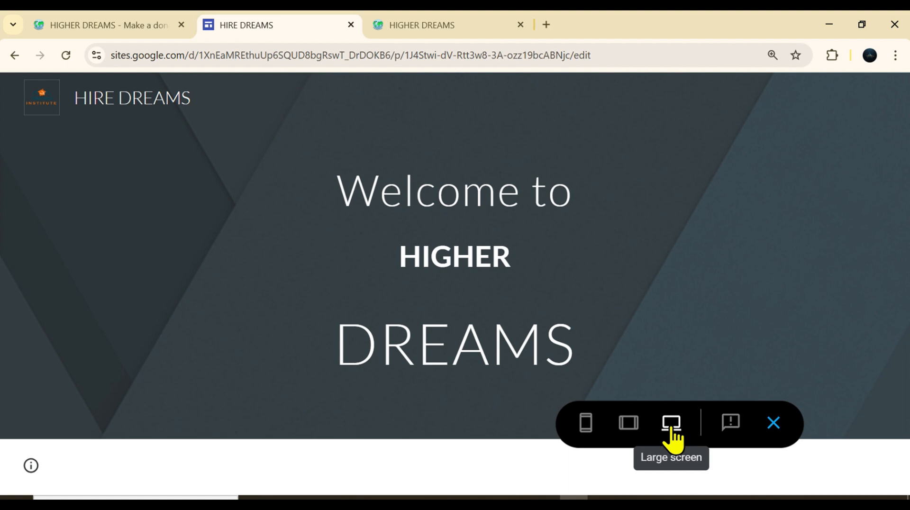
# Step: Check the site preview in tablet, phone and large-screen layouts, and return to editing
pyautogui.click(630, 425)
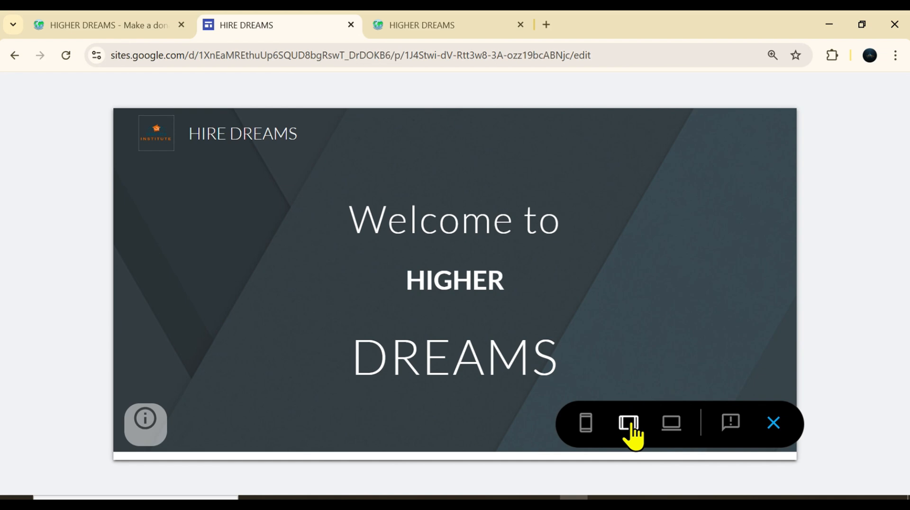
pyautogui.click(586, 424)
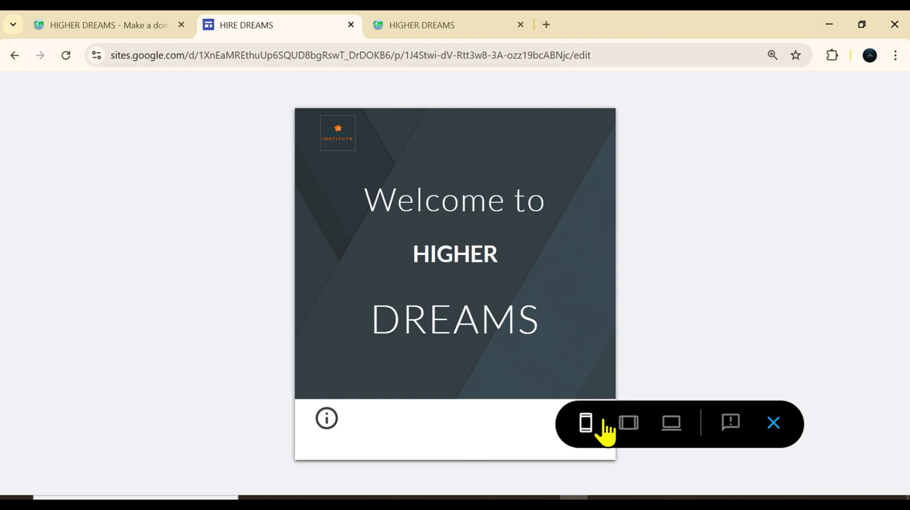
pyautogui.click(673, 429)
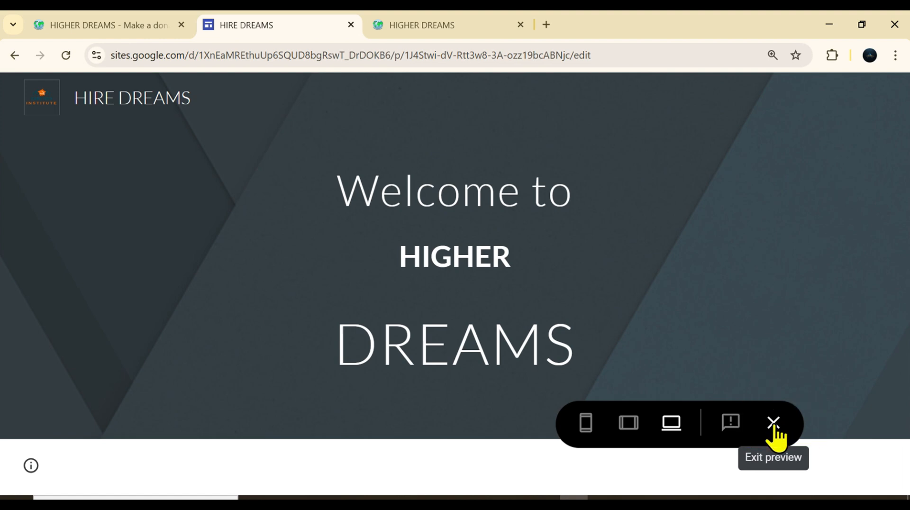
pyautogui.click(777, 426)
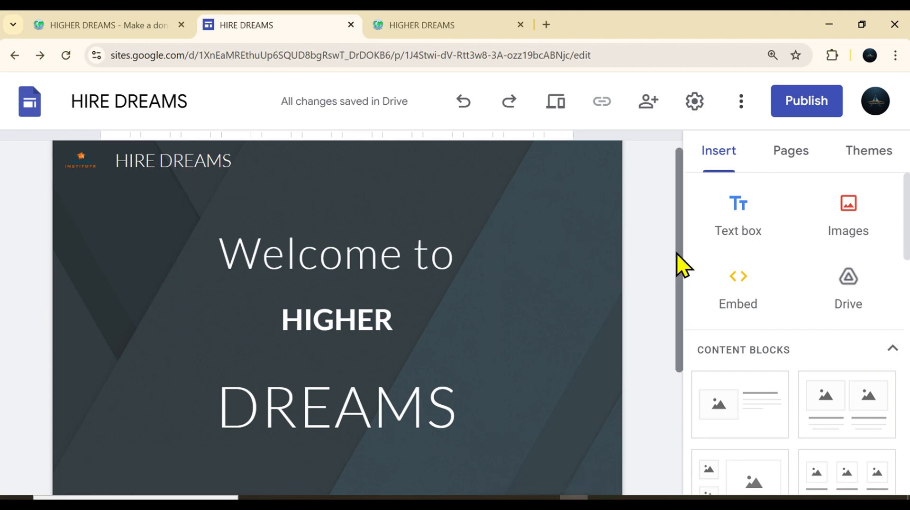
# Step: Open the image gallery for selecting a new background picture for the header banner
pyautogui.moveTo(678, 254); pyautogui.dragTo(681, 297)
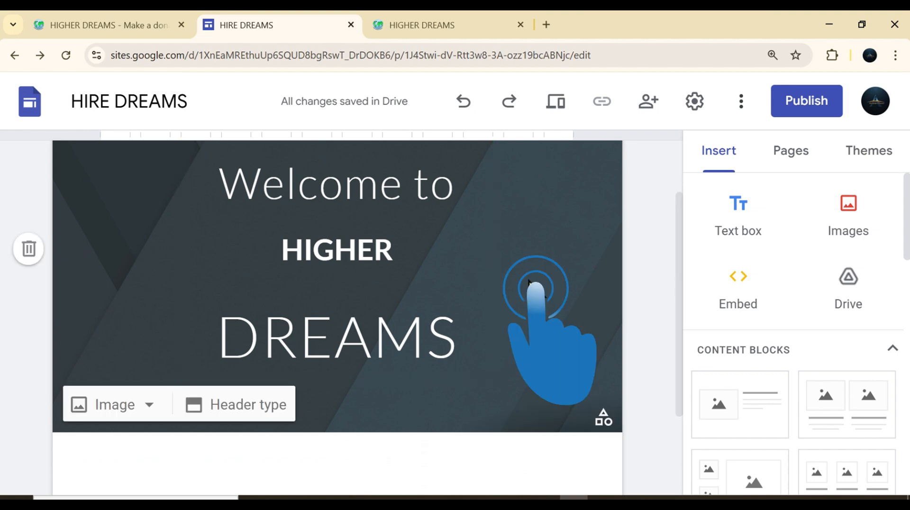
pyautogui.click(529, 282)
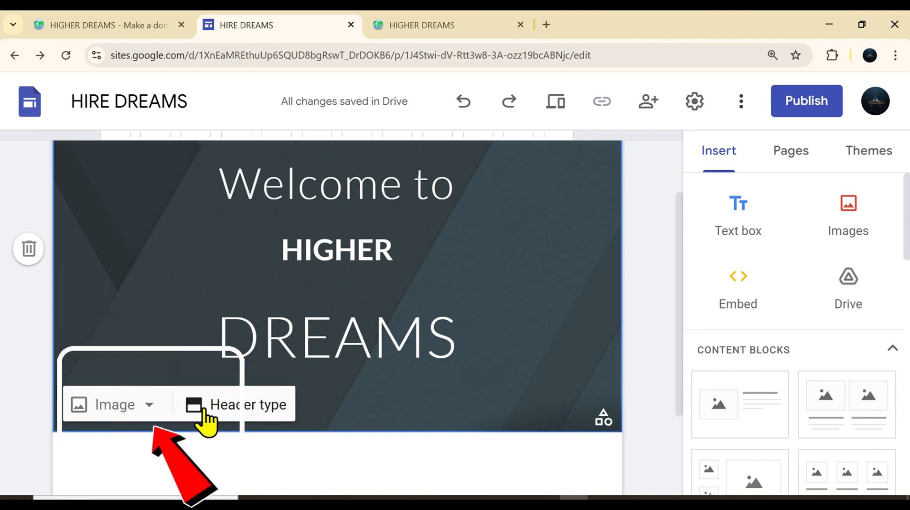
pyautogui.click(150, 407)
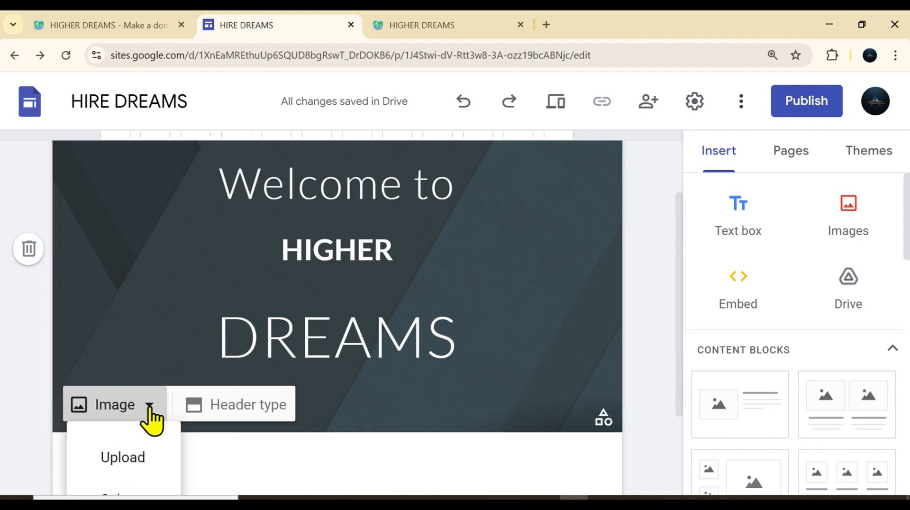
pyautogui.click(678, 372)
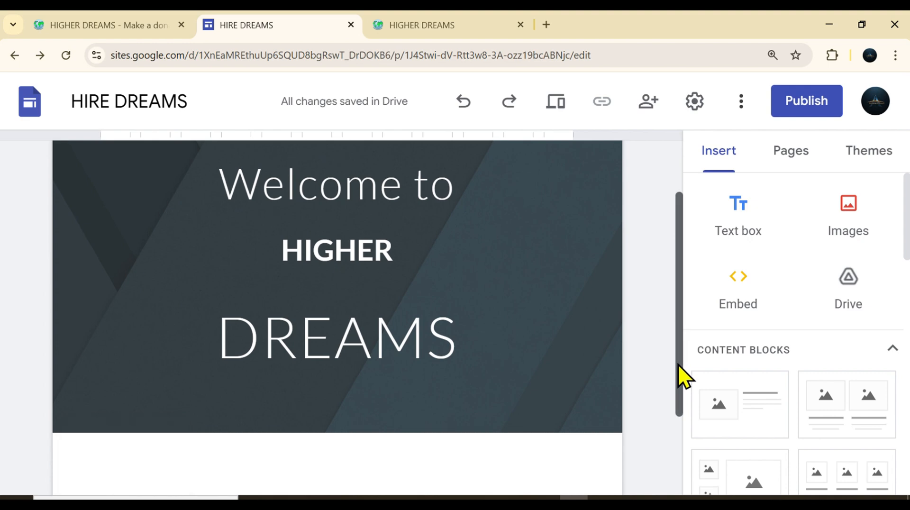
pyautogui.scroll(-2, 675, 379)
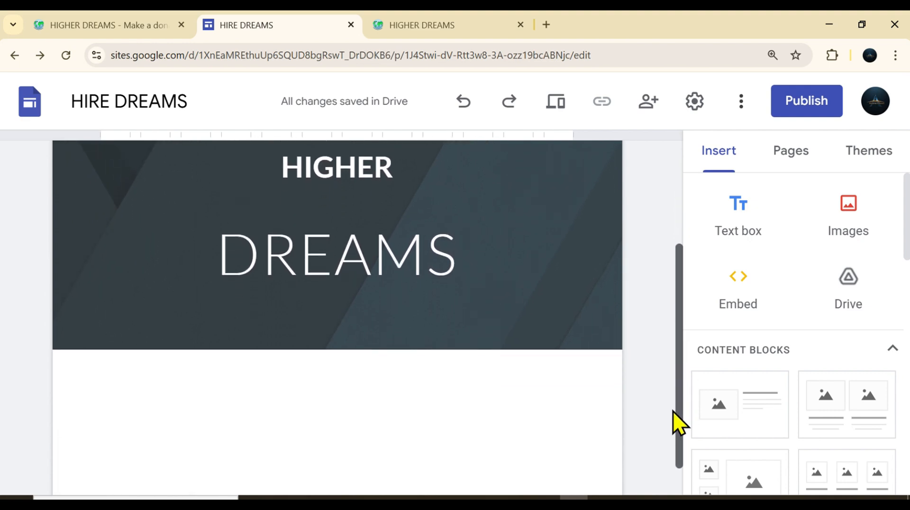
pyautogui.moveTo(90, 315)
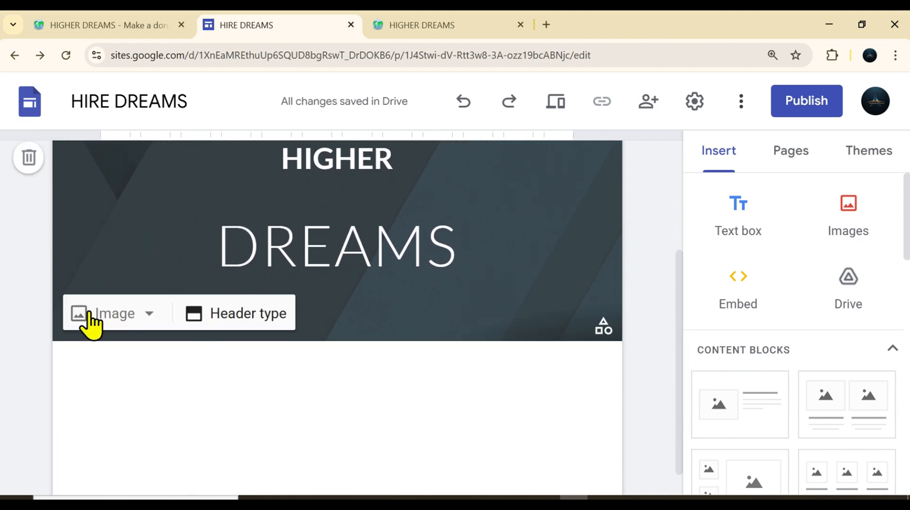
pyautogui.click(147, 315)
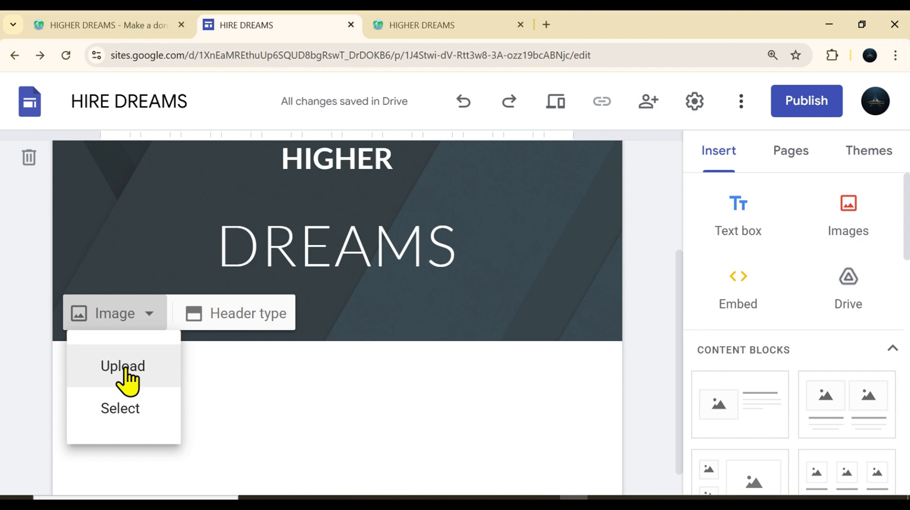
pyautogui.click(123, 411)
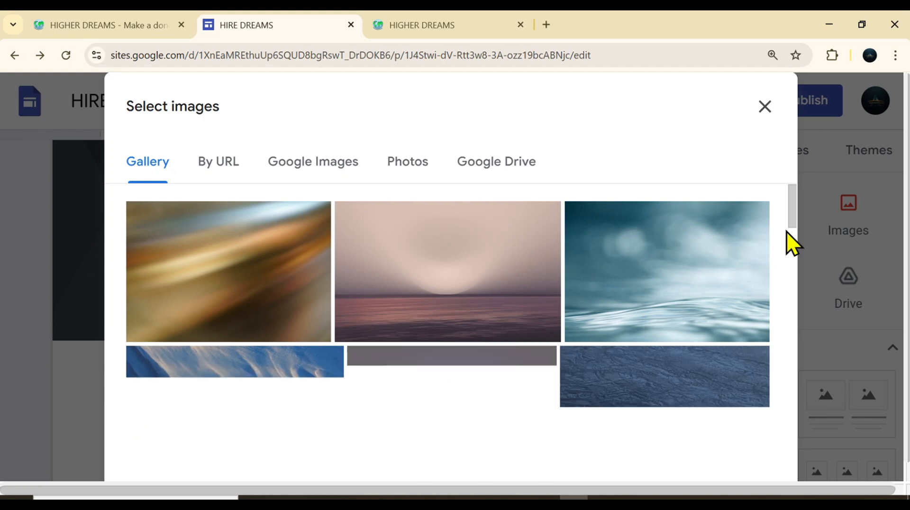
# Step: Insert the dark purple gallery photo of floating ice and distant mountains as the header background
pyautogui.moveTo(792, 204)
pyautogui.mouseDown()
pyautogui.moveTo(790, 368)
pyautogui.moveTo(791, 190)
pyautogui.moveTo(791, 231)
pyautogui.moveTo(783, 198)
pyautogui.mouseUp()
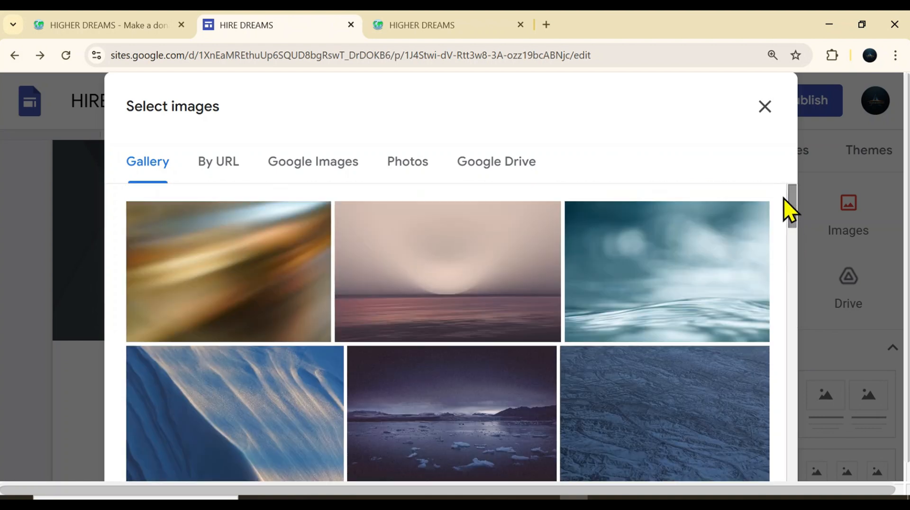
pyautogui.click(448, 400)
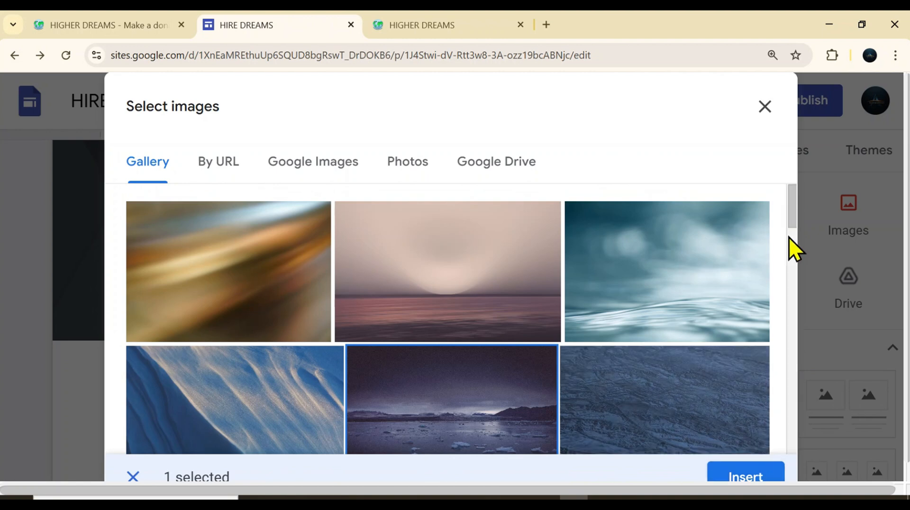
pyautogui.click(421, 388)
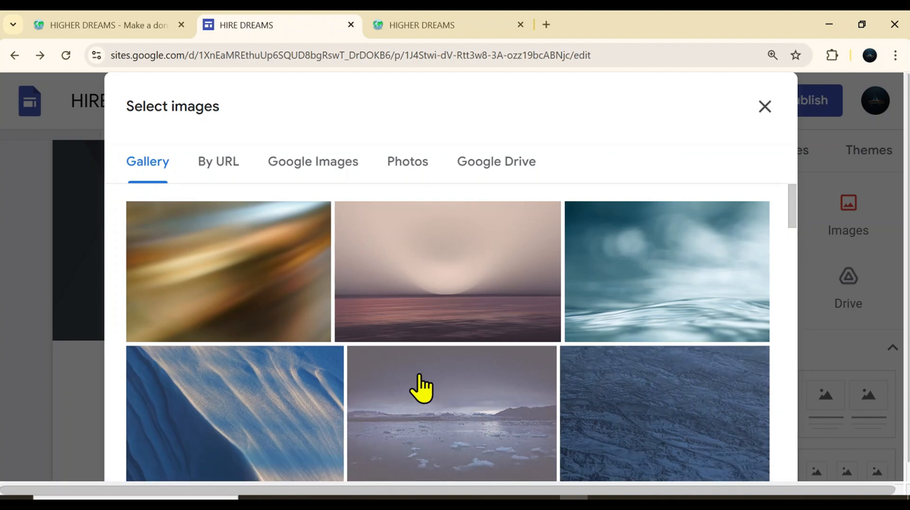
pyautogui.click(421, 388)
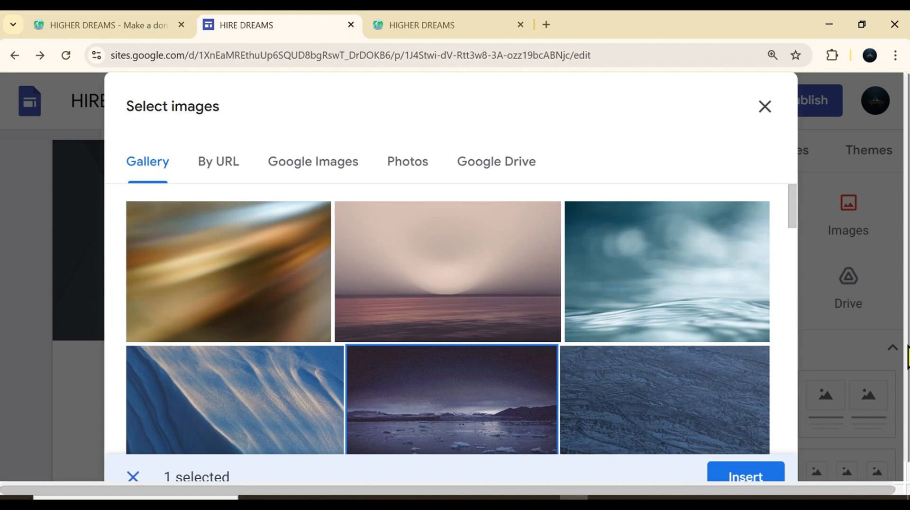
pyautogui.moveTo(908, 375); pyautogui.dragTo(908, 394)
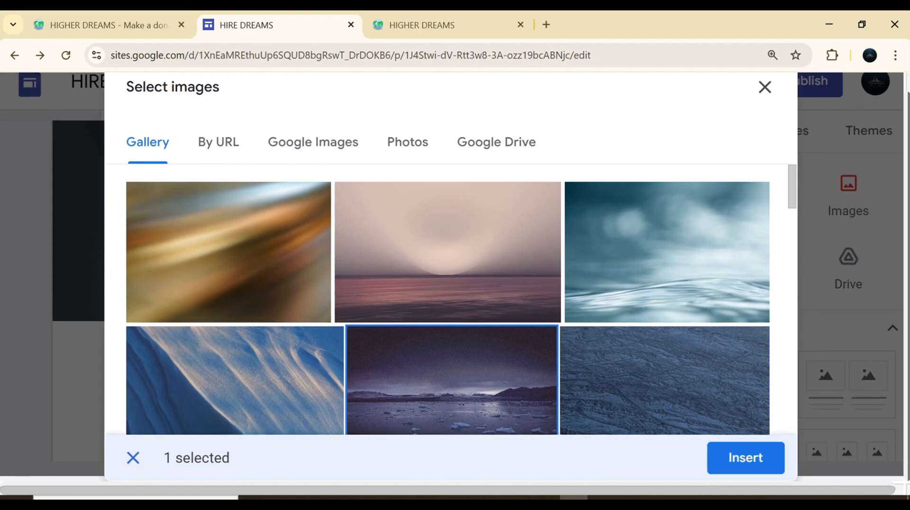
pyautogui.click(746, 459)
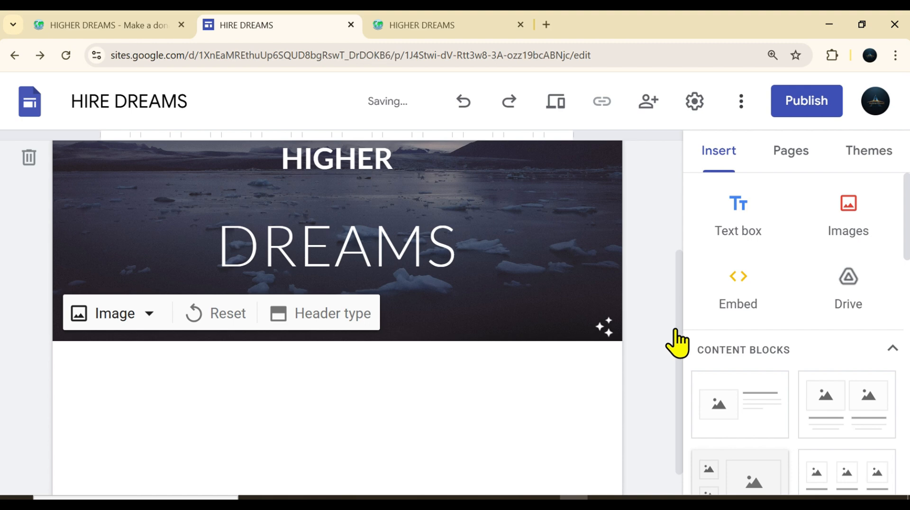
# Step: Preview the site to check the header banner with its new background photo
pyautogui.scroll(3, 677, 289)
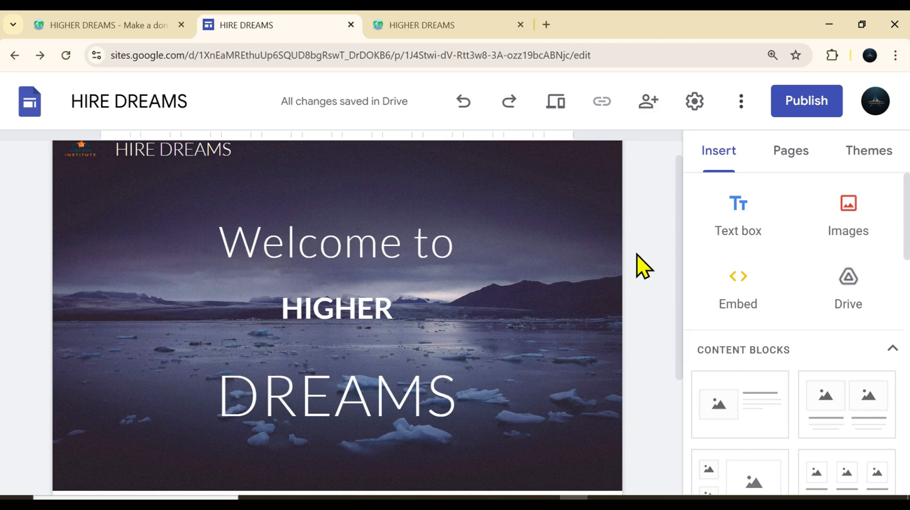
pyautogui.click(557, 100)
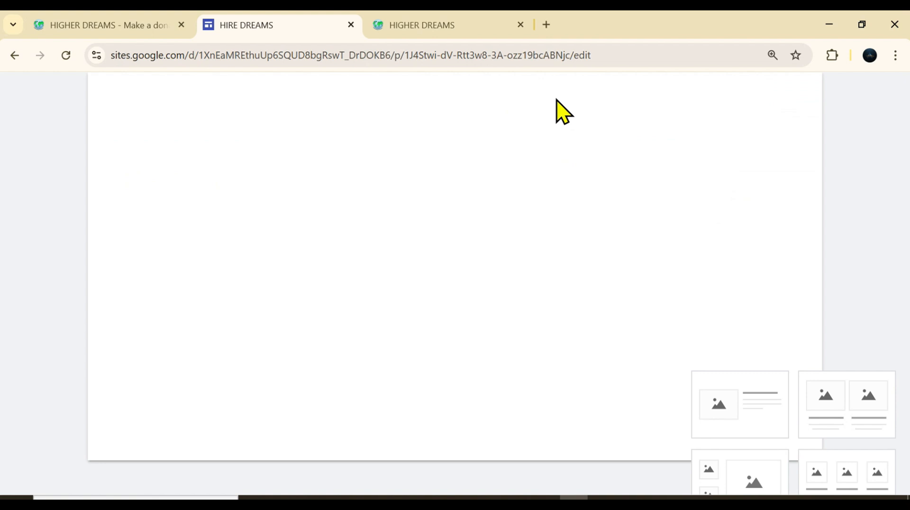